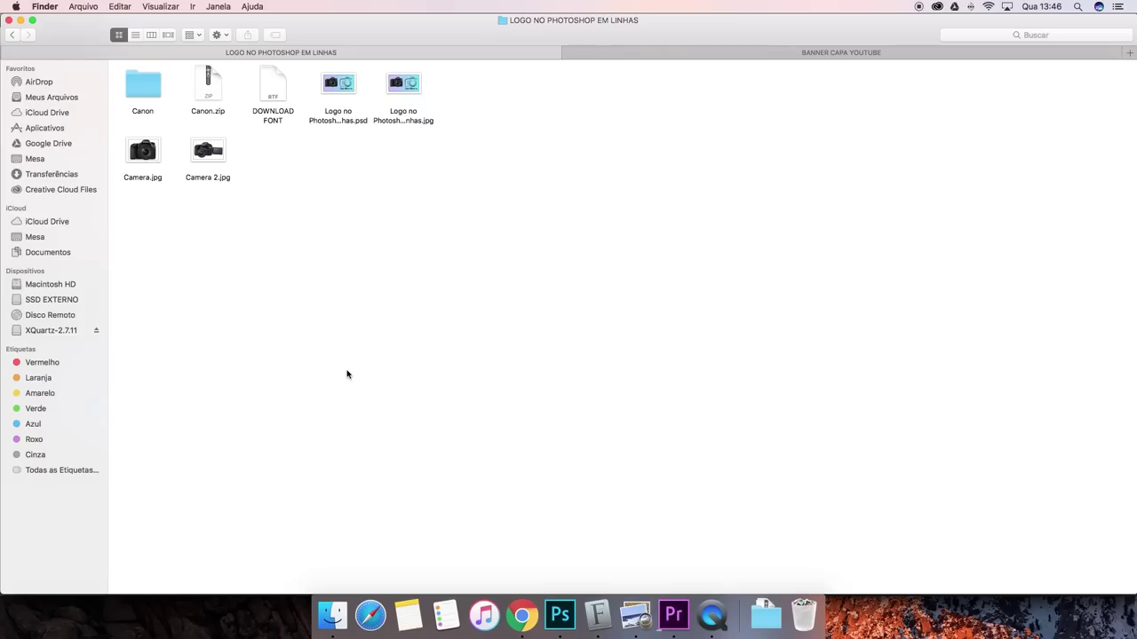
# Open Camera 2.jpg from Finder with Abrir Com > Adobe Photoshop CC 2017.
pyautogui.rightClick(207, 159)
pyautogui.moveTo(255, 179)
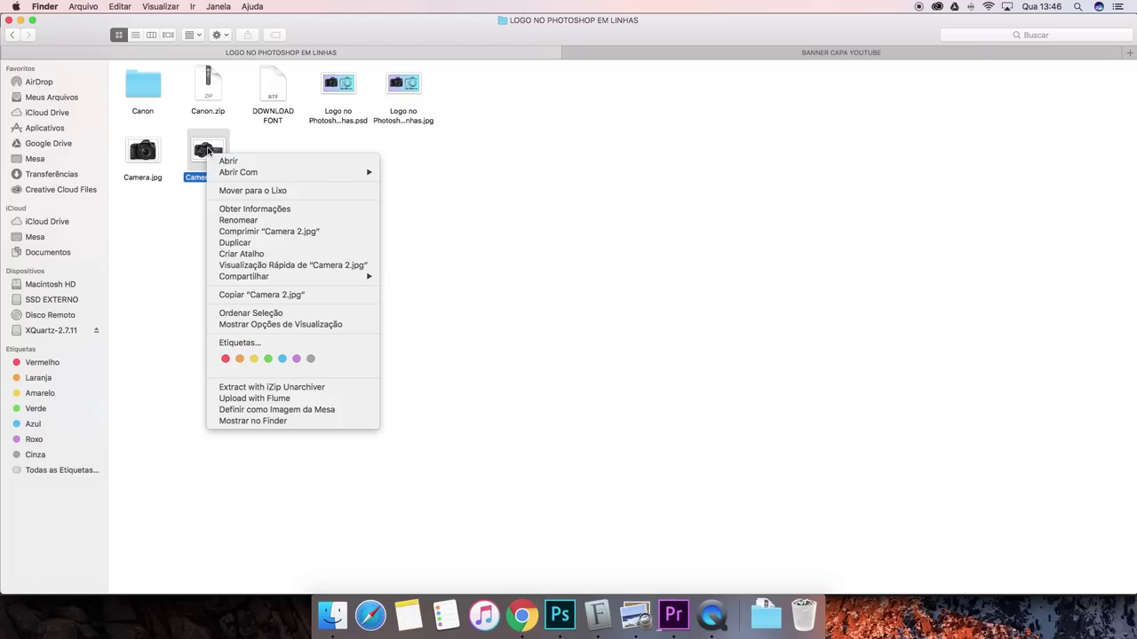
pyautogui.moveTo(310, 179)
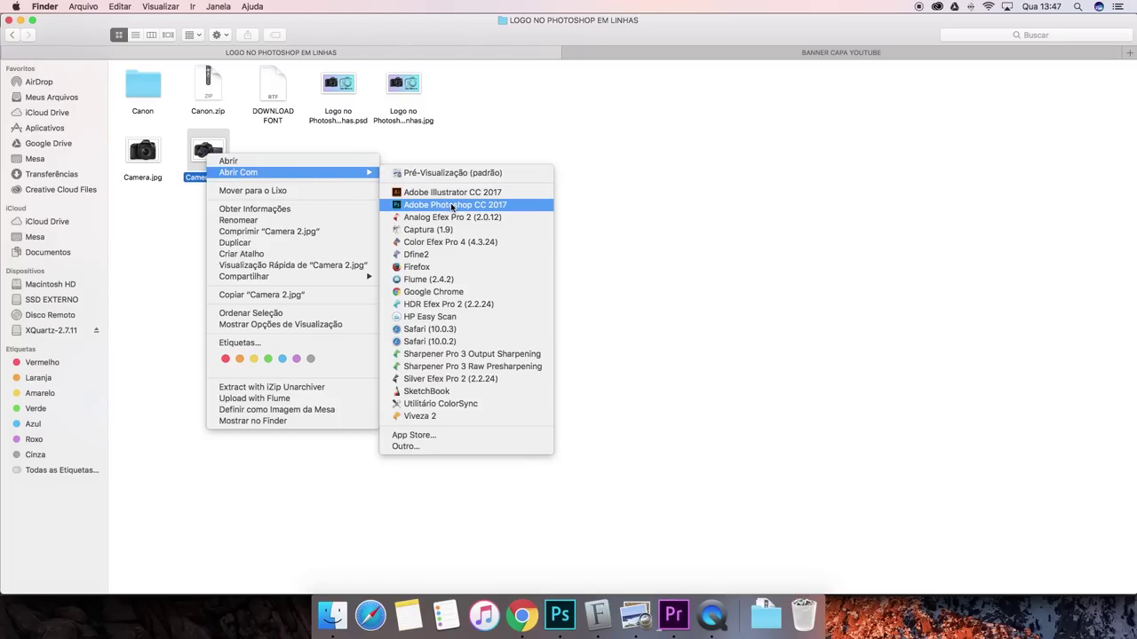
pyautogui.click(497, 206)
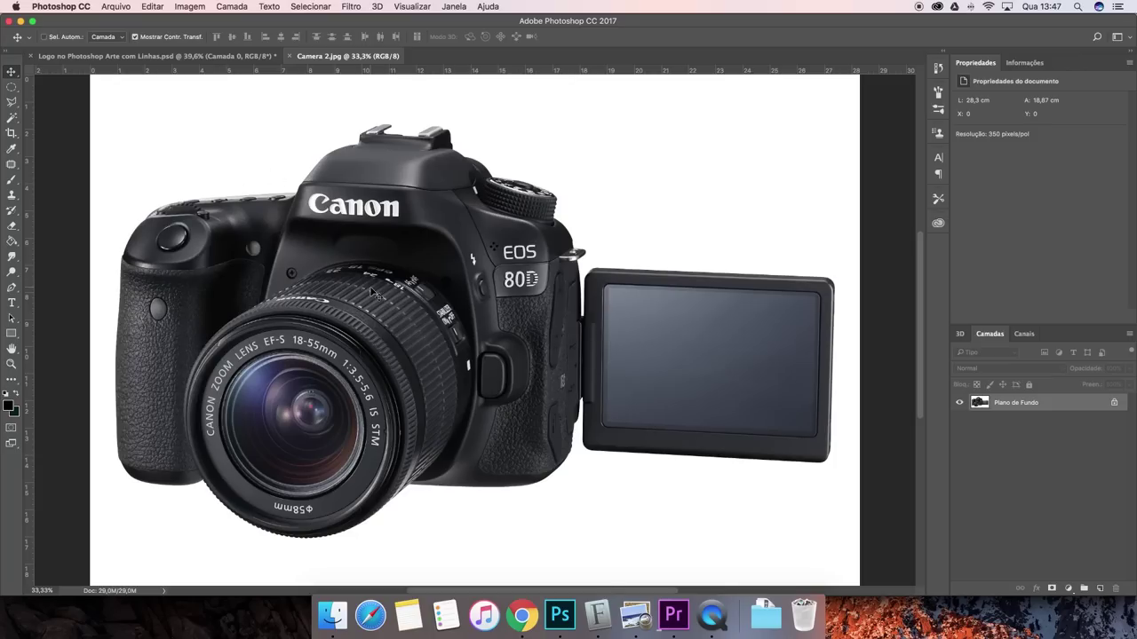
# Add empty layer Camada 1 above the camera photo and select the Pen tool.
pyautogui.click(1099, 590)
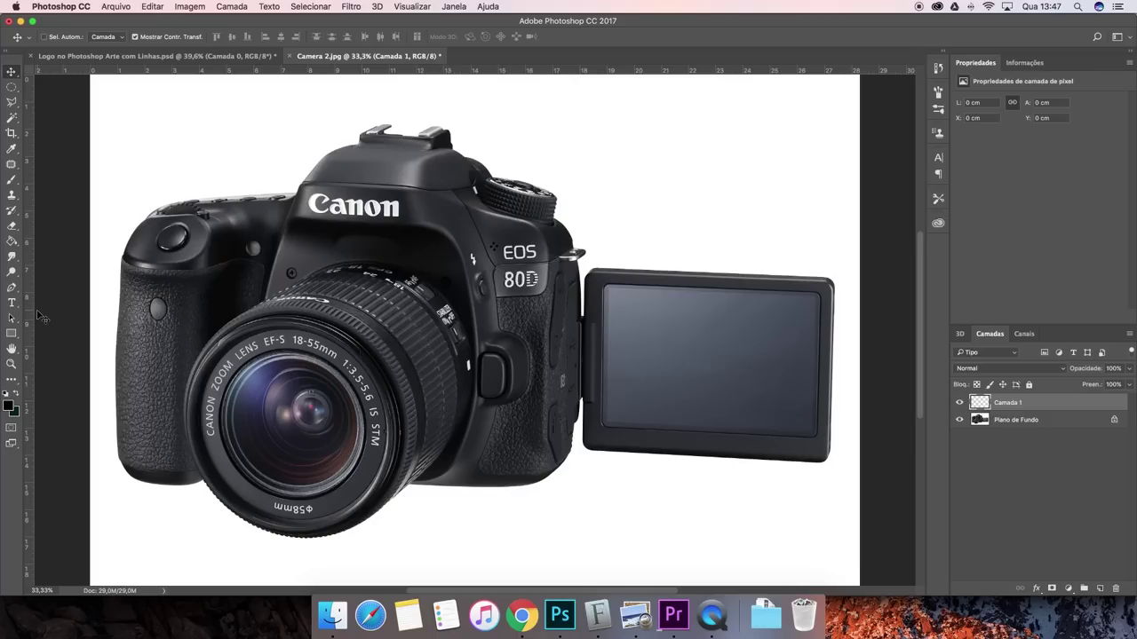
pyautogui.click(11, 288)
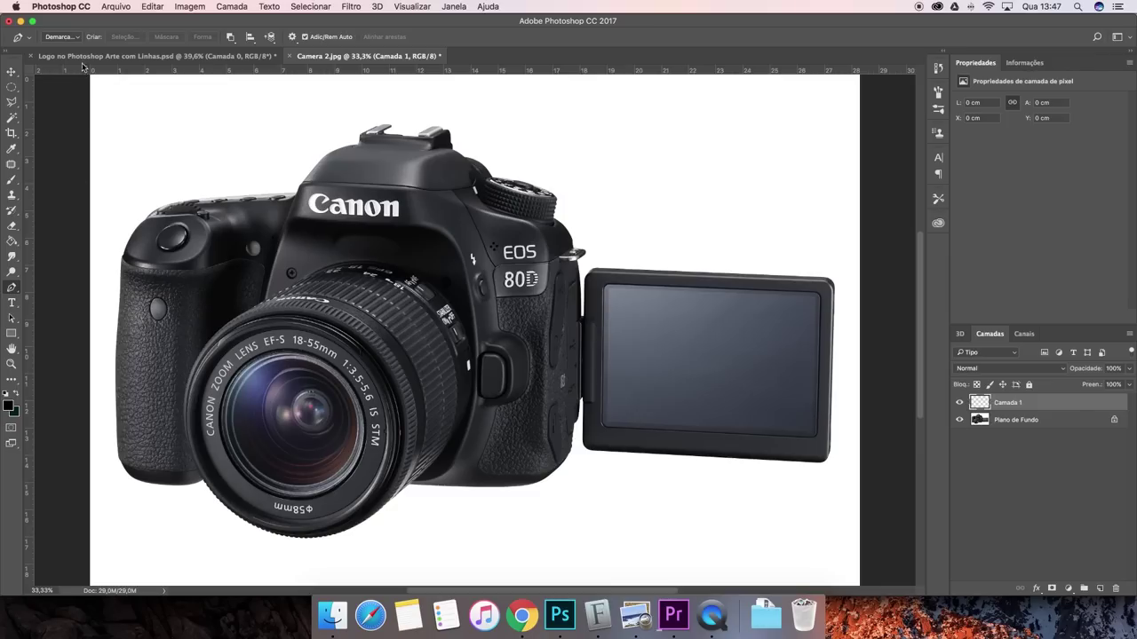
# Set the Pen to Demarcador (path) mode and start tracing from the grip's bottom up its left edge.
pyautogui.click(76, 36)
pyautogui.click(76, 39)
pyautogui.scroll(10, 189, 490)
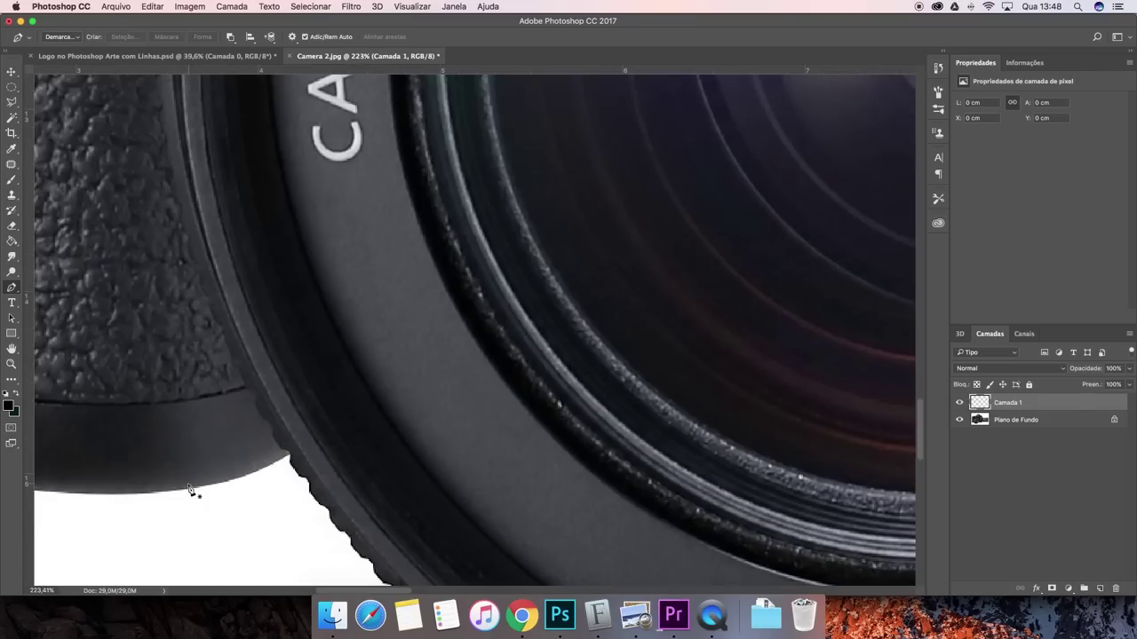
pyautogui.scroll(-4, 189, 490)
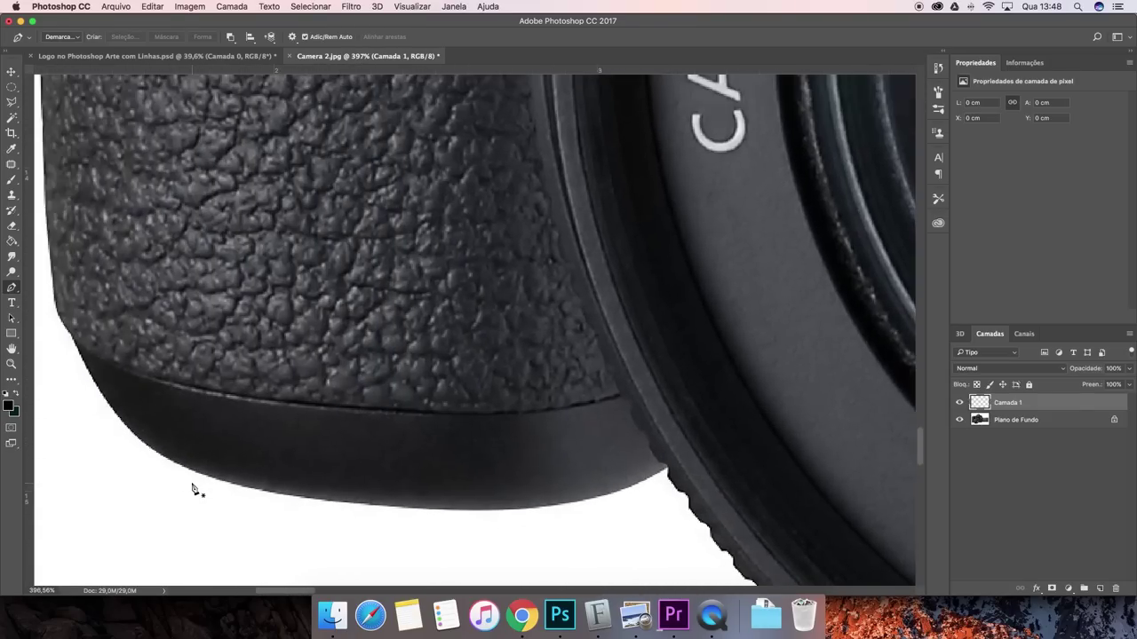
pyautogui.scroll(-3, 192, 488)
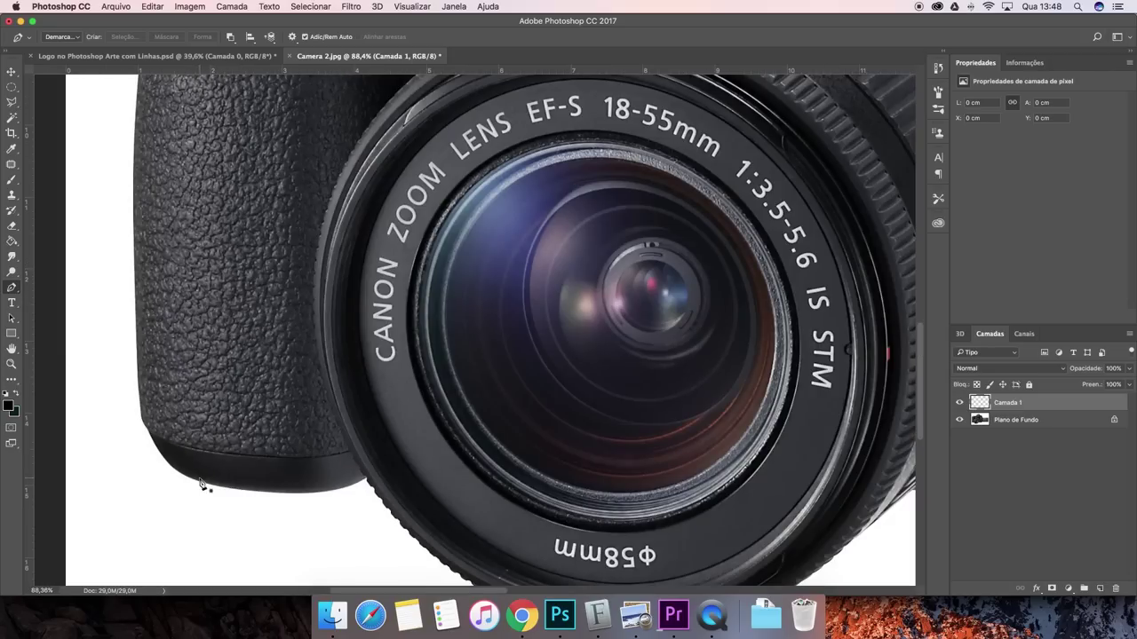
pyautogui.scroll(2, 197, 486)
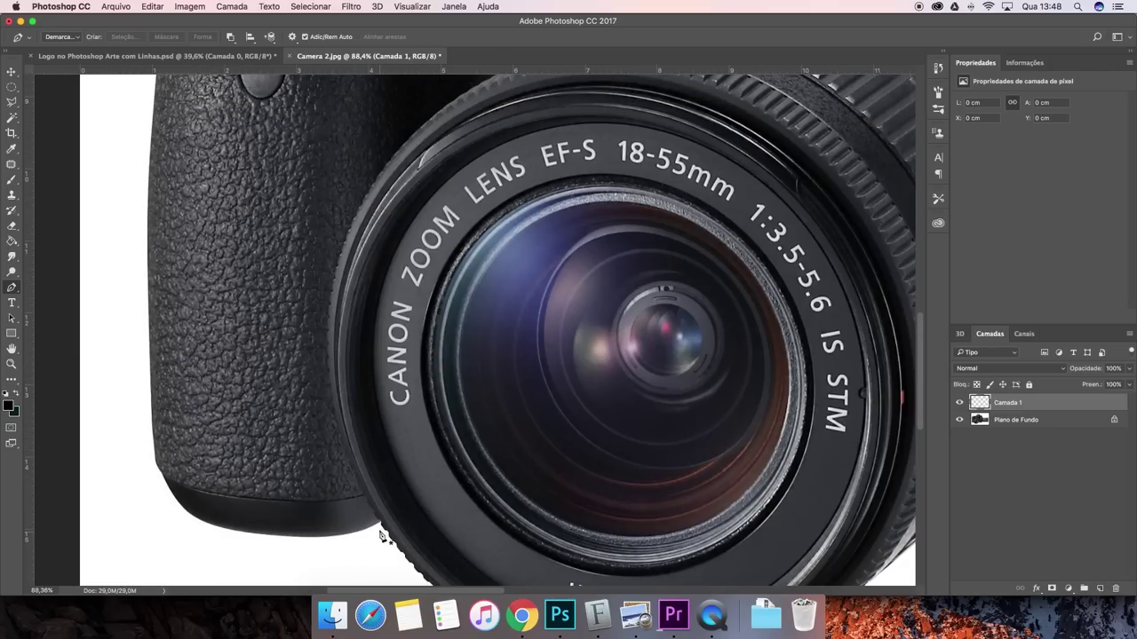
pyautogui.click(381, 524)
pyautogui.moveTo(192, 516); pyautogui.dragTo(286, 560)
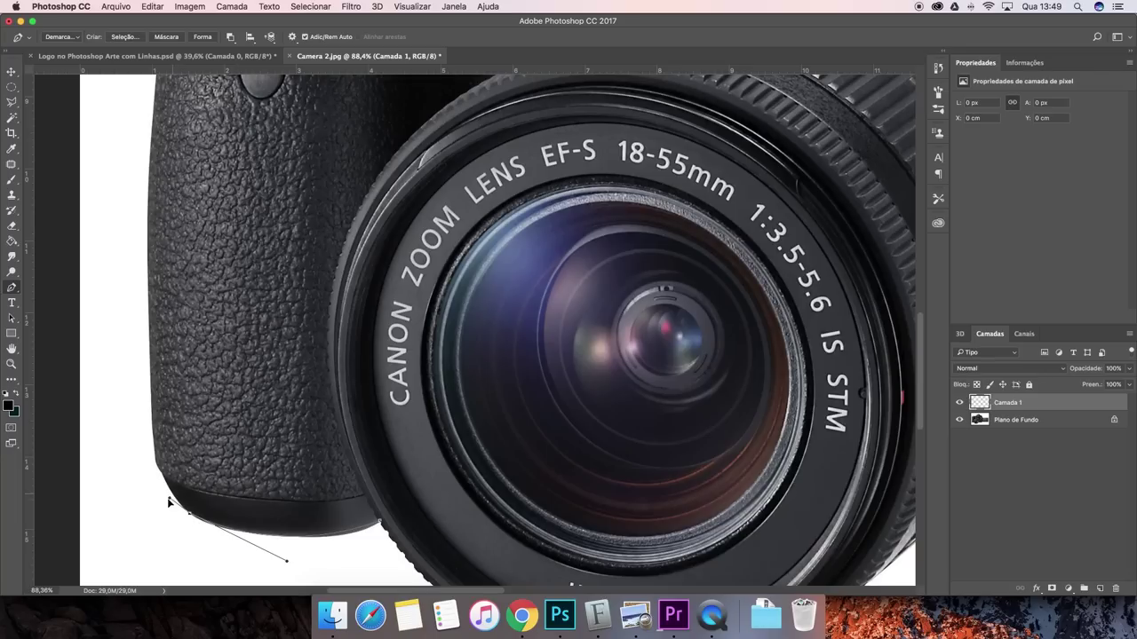
pyautogui.moveTo(148, 231); pyautogui.dragTo(142, 413)
# Continue the path along the camera's top edge and over the viewfinder housing.
pyautogui.scroll(5, 164, 231)
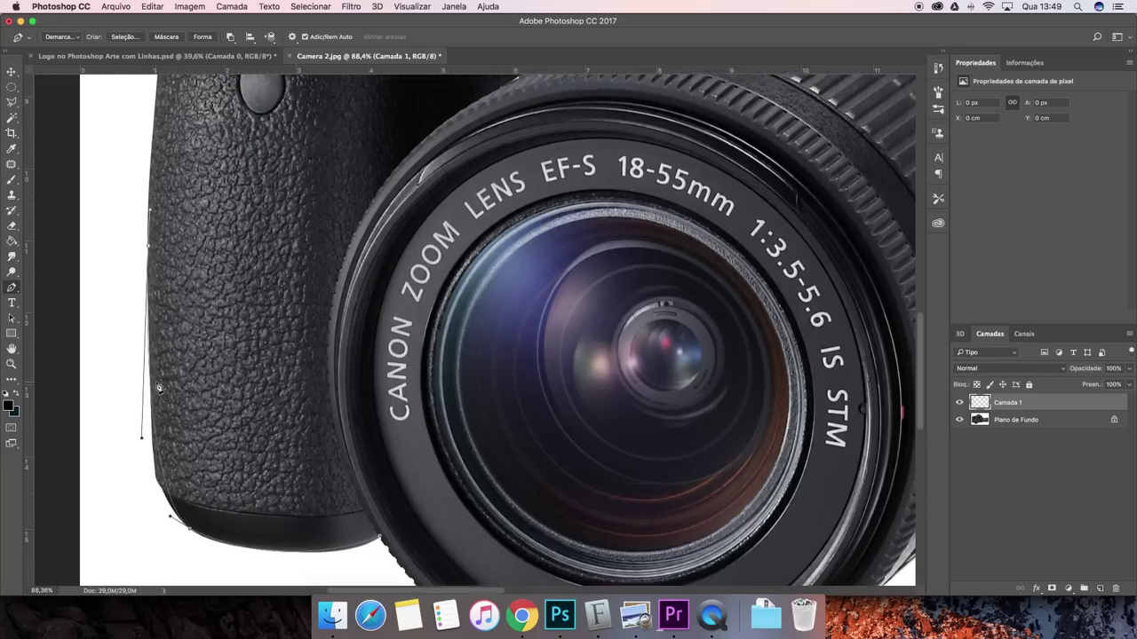
pyautogui.scroll(3, 169, 271)
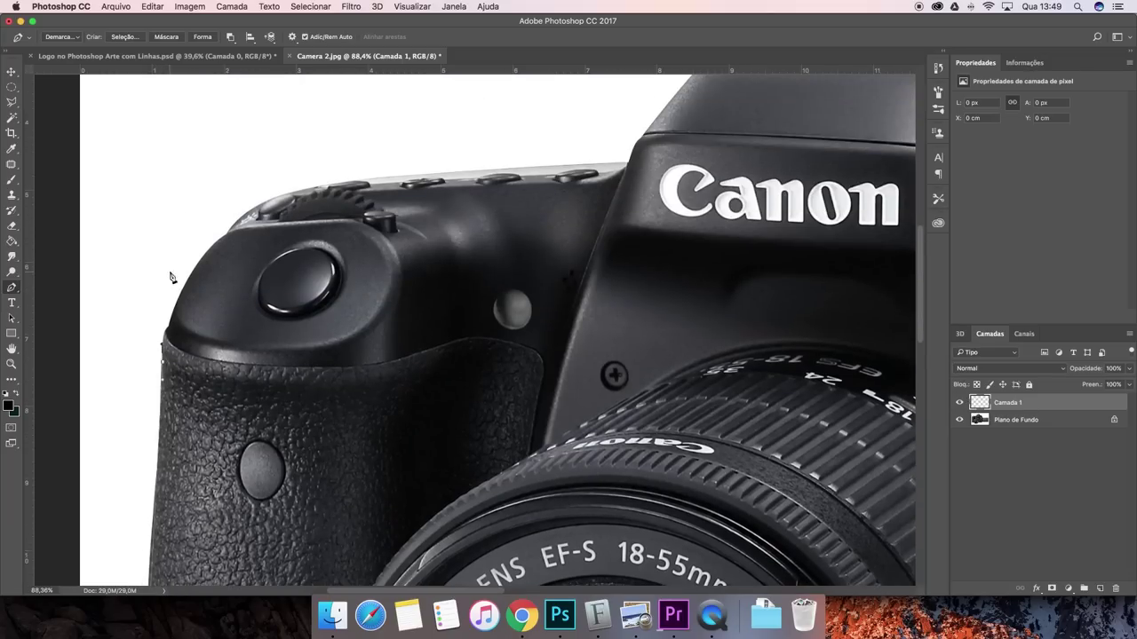
pyautogui.moveTo(408, 175); pyautogui.dragTo(481, 168)
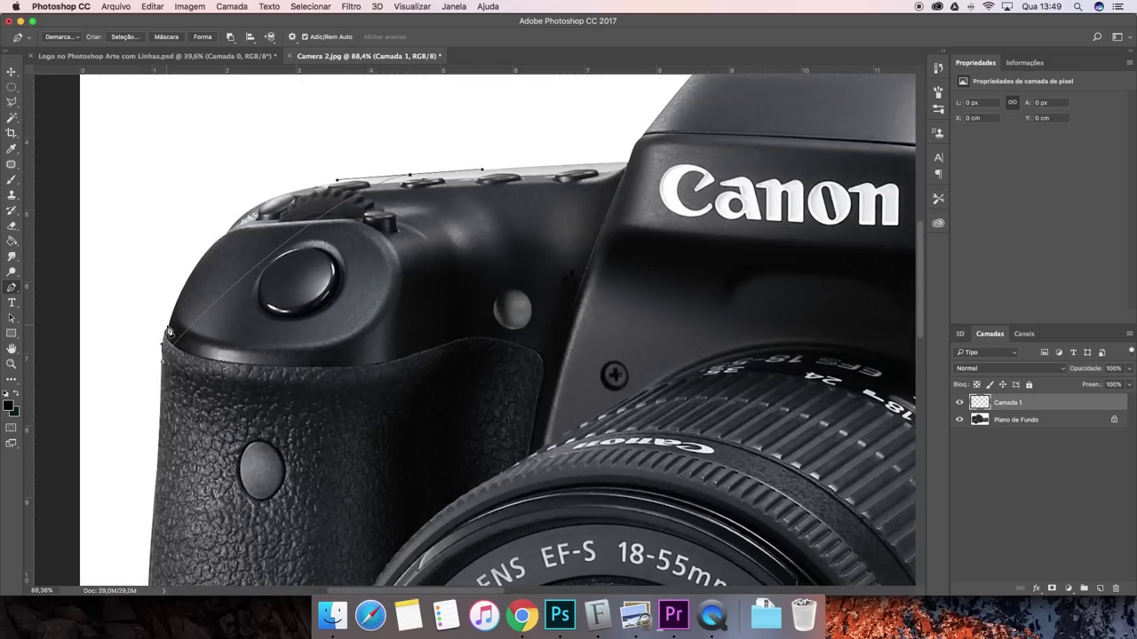
pyautogui.keyDown('alt'); pyautogui.moveTo(336, 180); pyautogui.dragTo(169, 184); pyautogui.keyUp('alt')
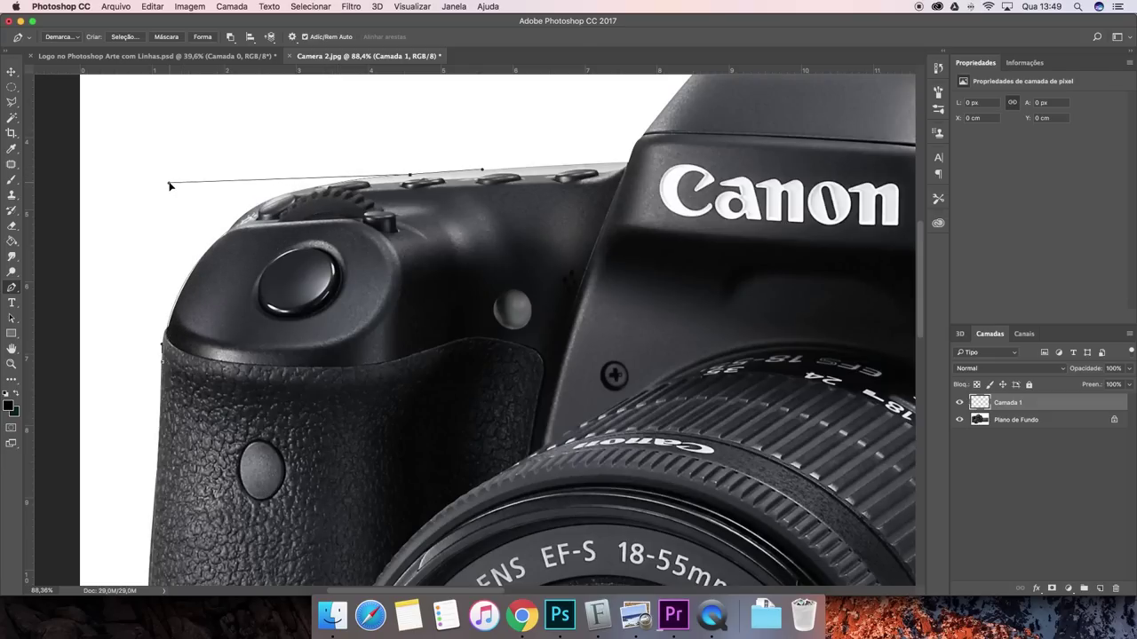
pyautogui.scroll(3, 627, 222)
pyautogui.hscroll(3, 627, 222)
pyautogui.scroll(2, 627, 222)
pyautogui.hscroll(-3, 627, 222)
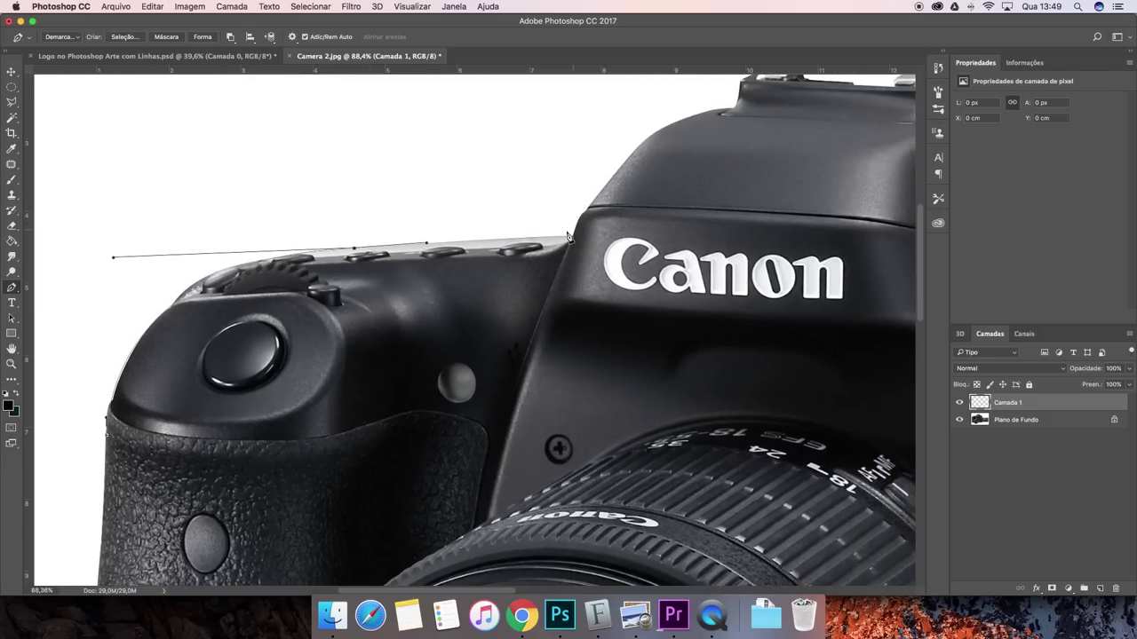
pyautogui.click(637, 211)
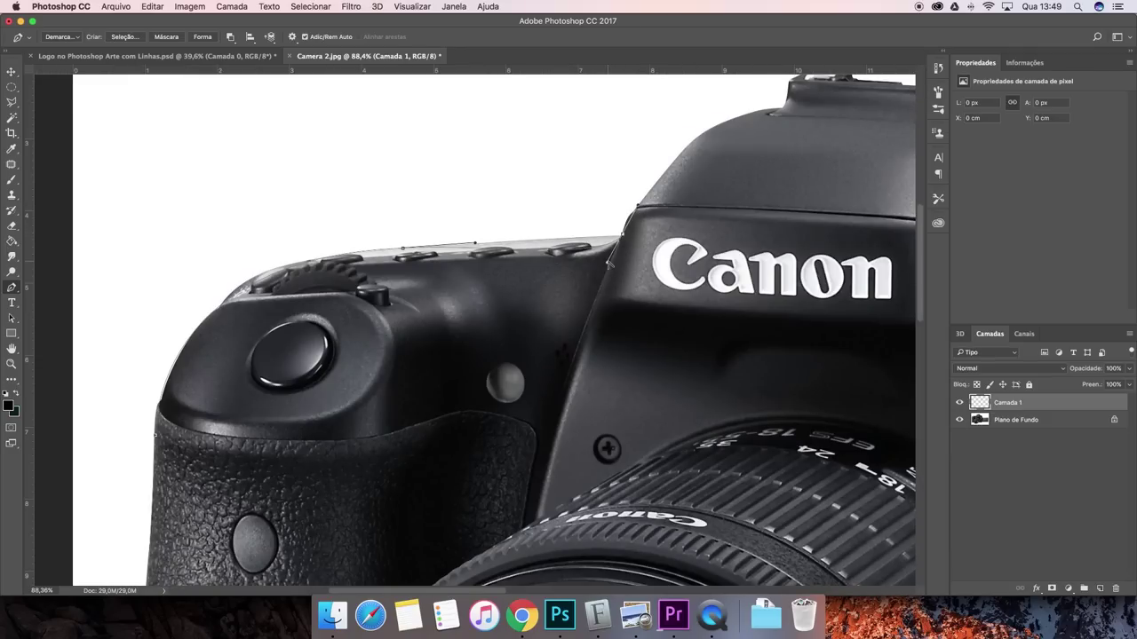
pyautogui.hscroll(10, 622, 178)
pyautogui.scroll(2, 622, 178)
pyautogui.moveTo(588, 134); pyautogui.dragTo(659, 145)
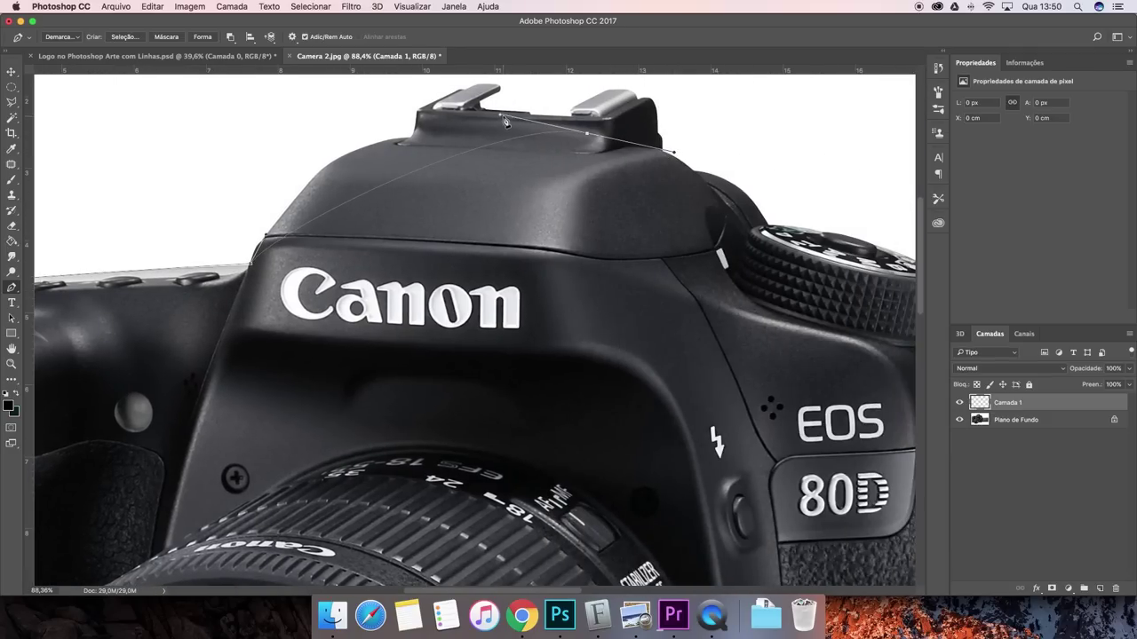
pyautogui.moveTo(317, 101); pyautogui.dragTo(109, 95)
# Trace around the mode dial and down to the screen hinge, then fit the view (Cmd+0).
pyautogui.moveTo(558, 245); pyautogui.dragTo(575, 284)
pyautogui.click(624, 305)
pyautogui.click(663, 313)
pyautogui.scroll(-3, 758, 401)
pyautogui.hscroll(3, 758, 401)
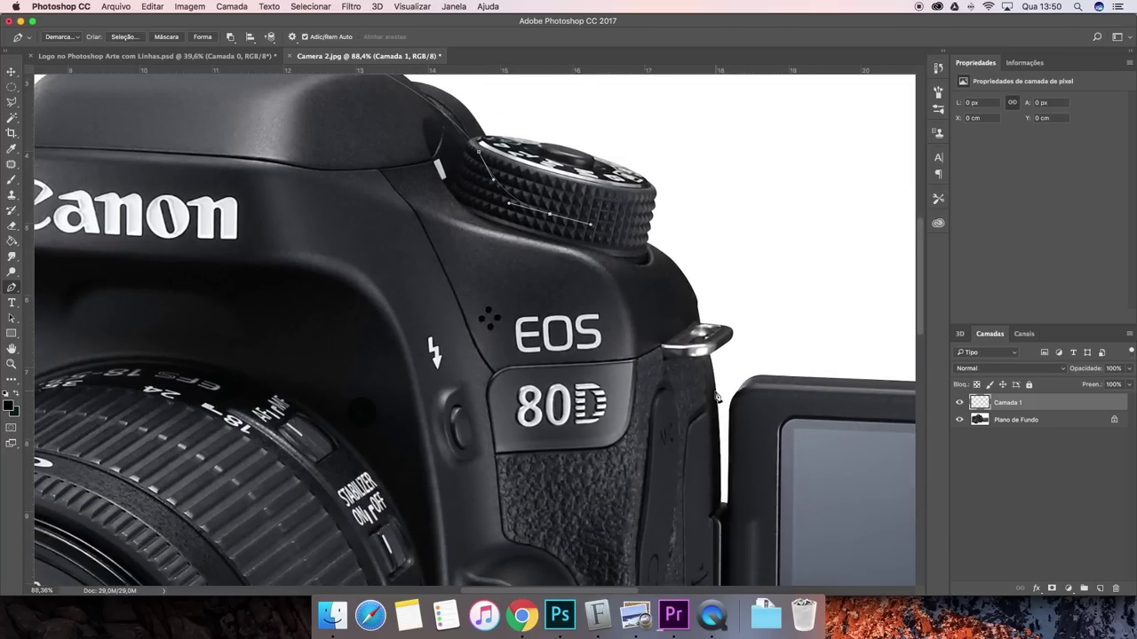
pyautogui.moveTo(710, 343); pyautogui.dragTo(702, 245)
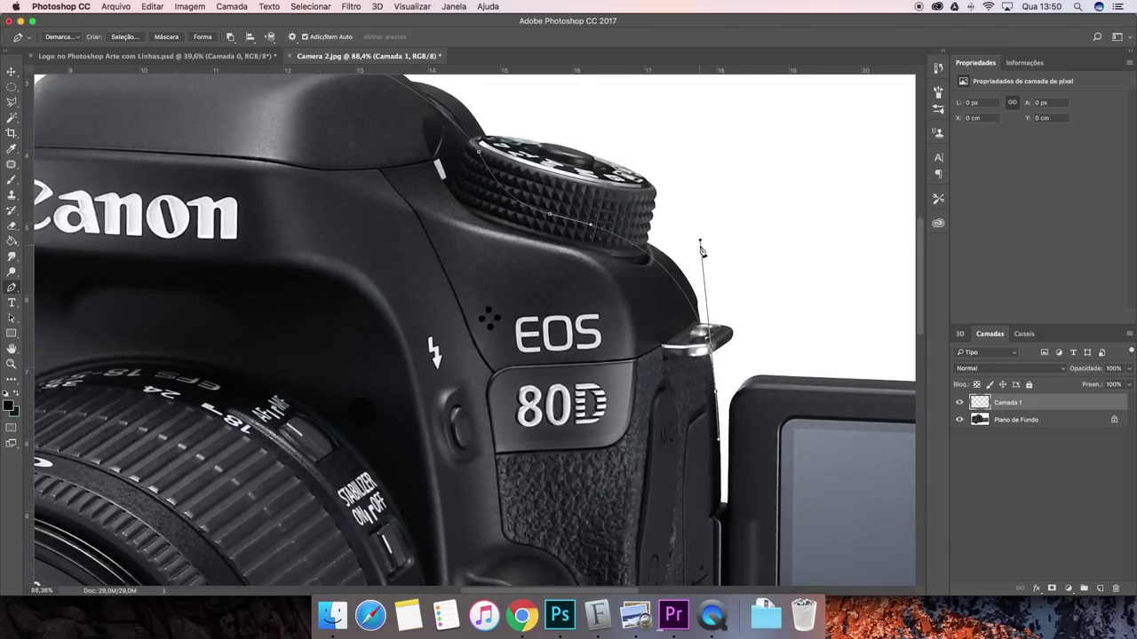
pyautogui.keyDown('alt'); pyautogui.scroll(-5, 704, 284); pyautogui.keyUp('alt')
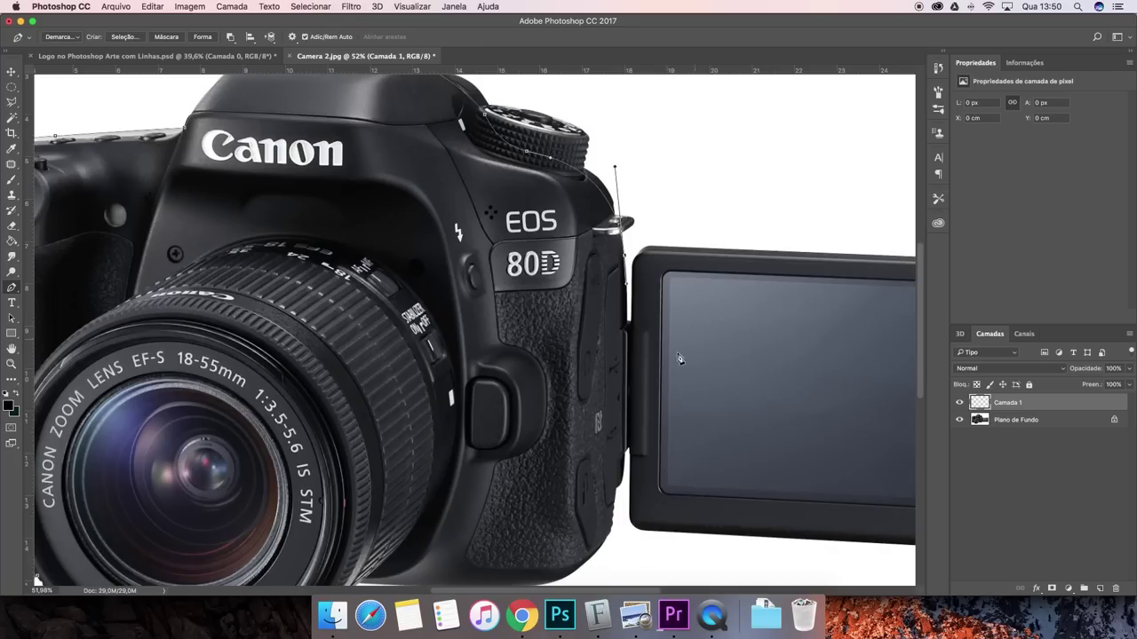
pyautogui.scroll(-2, 653, 417)
pyautogui.moveTo(609, 501); pyautogui.dragTo(592, 536)
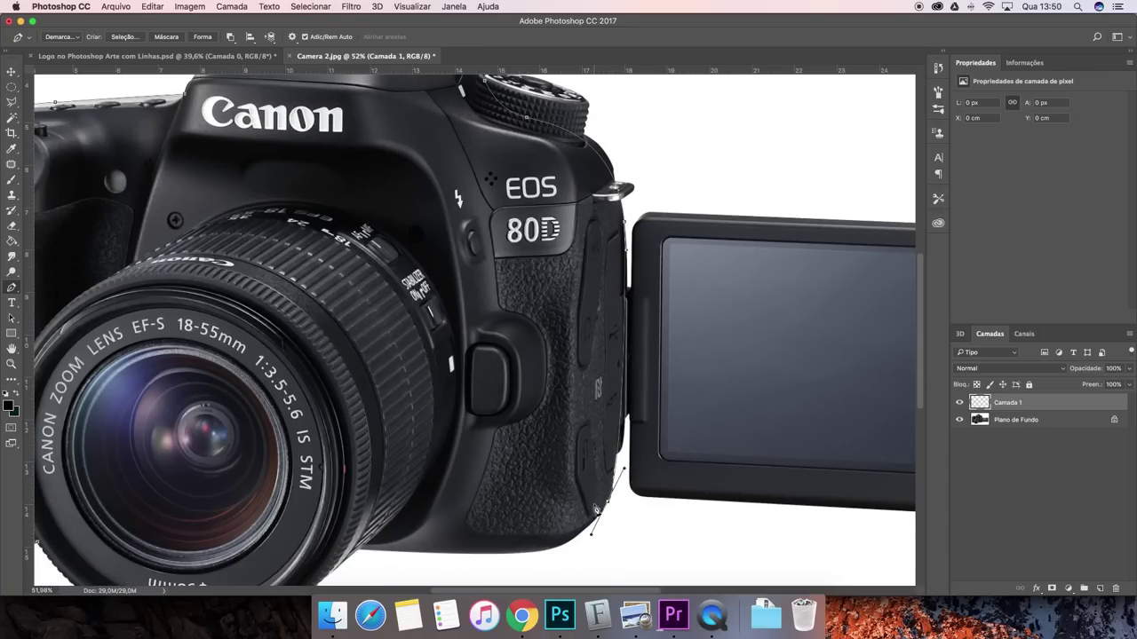
pyautogui.press('super+0')
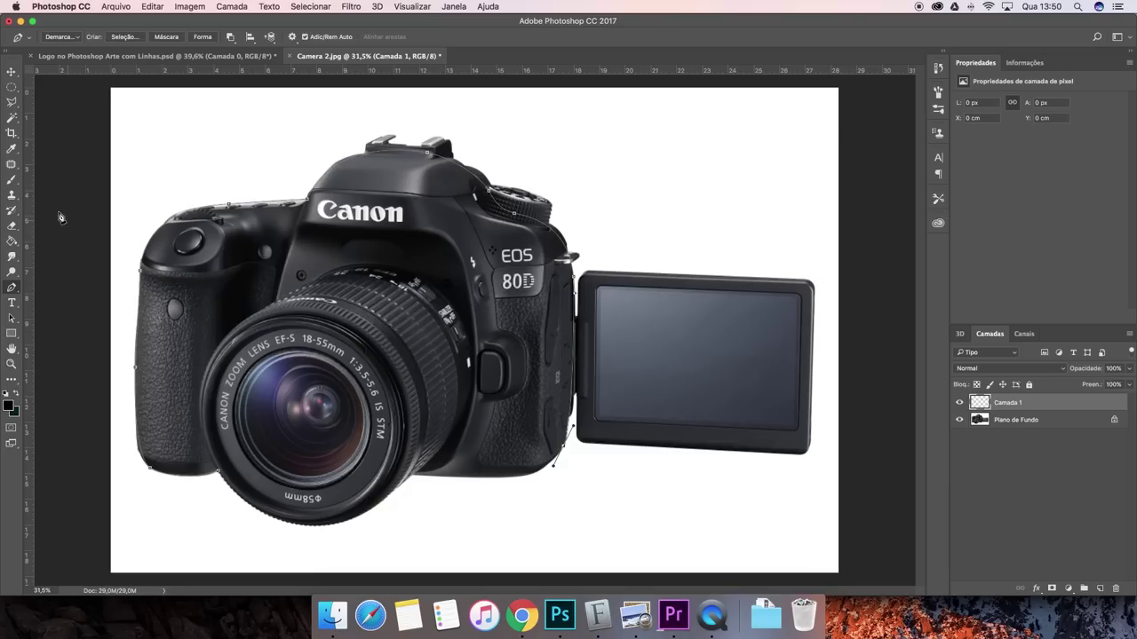
# Set the brush Tamanho to 120 px and enable airbrush build-up, then return to the Pen.
pyautogui.click(11, 181)
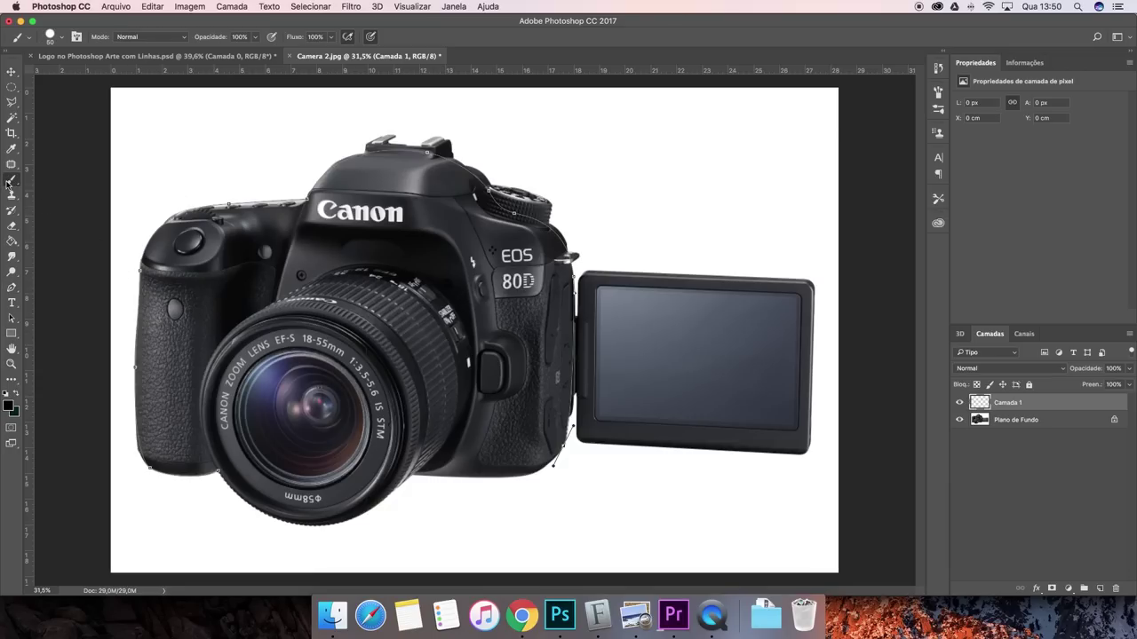
pyautogui.click(60, 39)
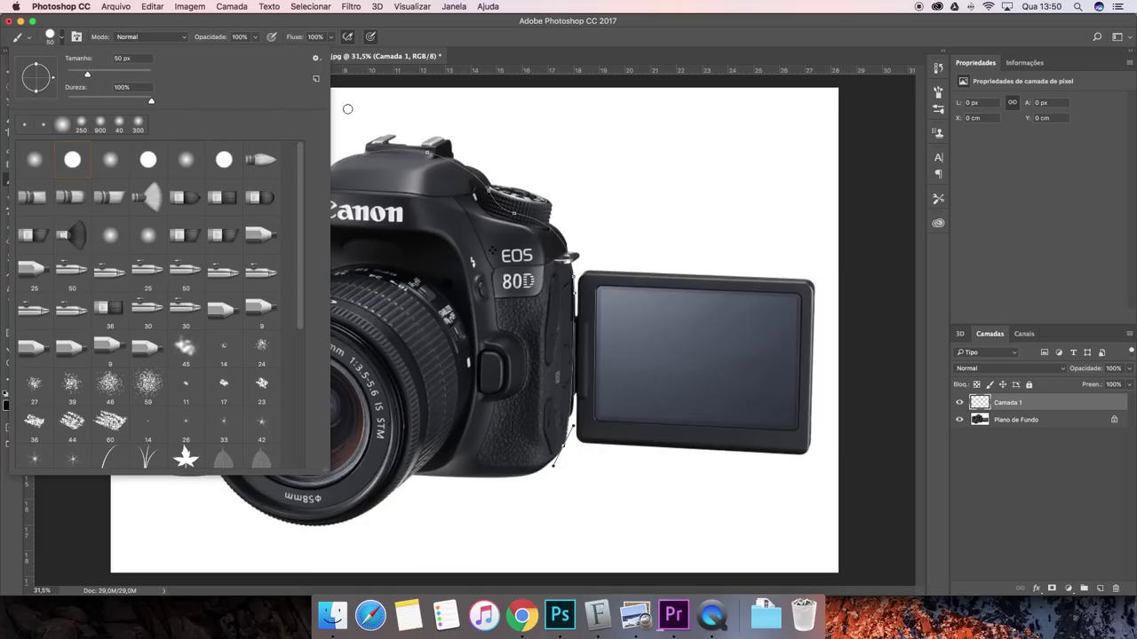
pyautogui.moveTo(86, 76); pyautogui.dragTo(88, 77)
pyautogui.click(436, 33)
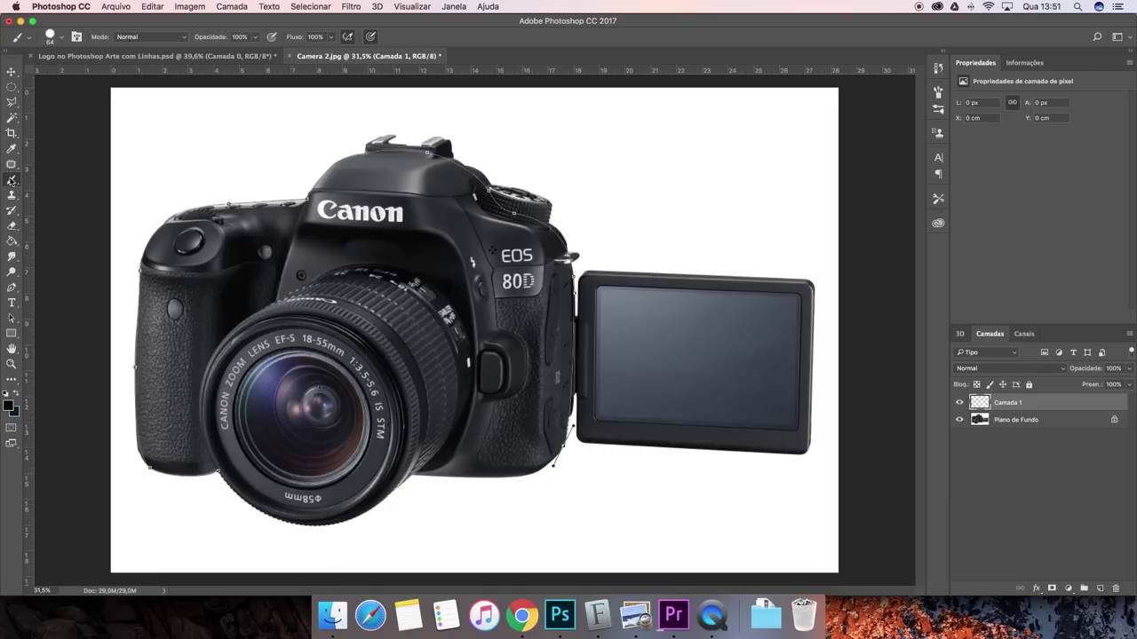
pyautogui.click(61, 38)
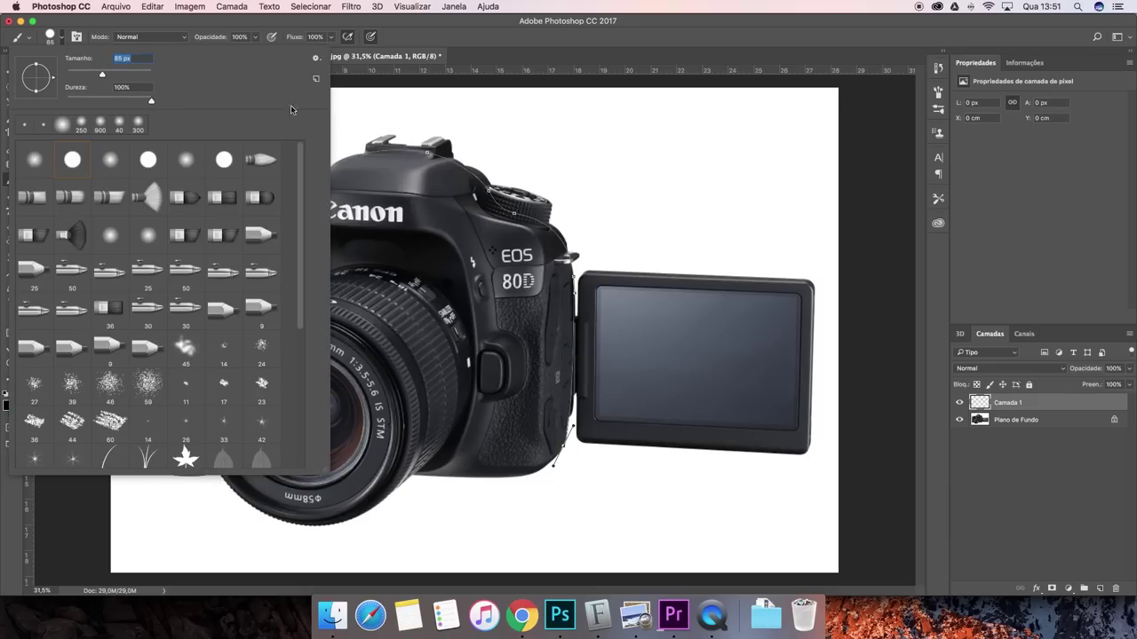
pyautogui.click(121, 76)
pyautogui.write('120')
pyautogui.click(280, 24)
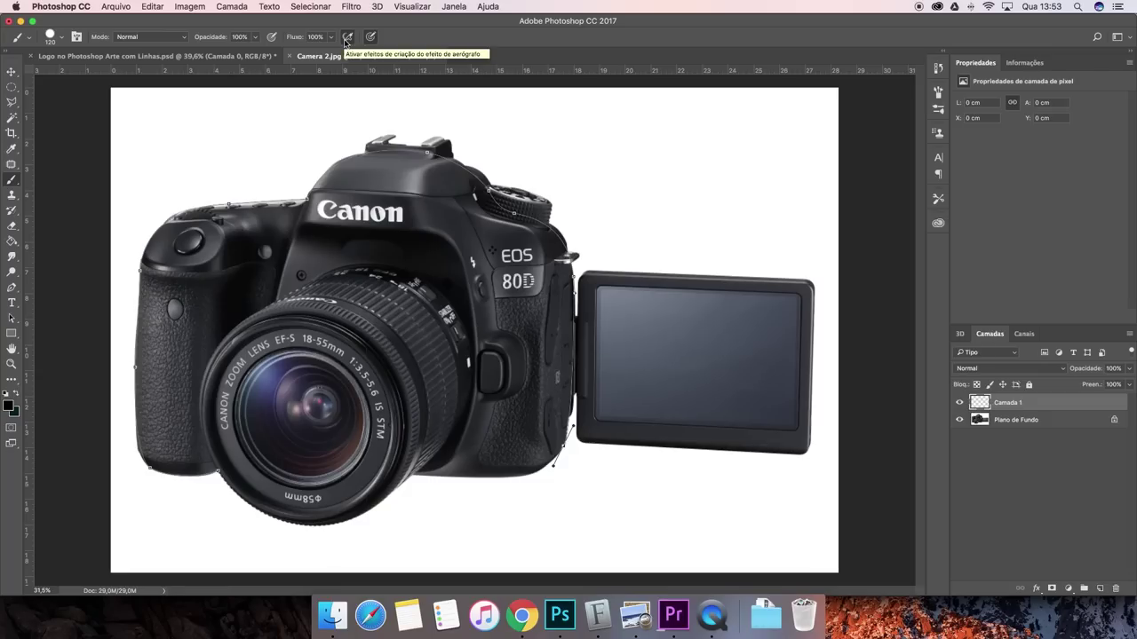
pyautogui.click(346, 40)
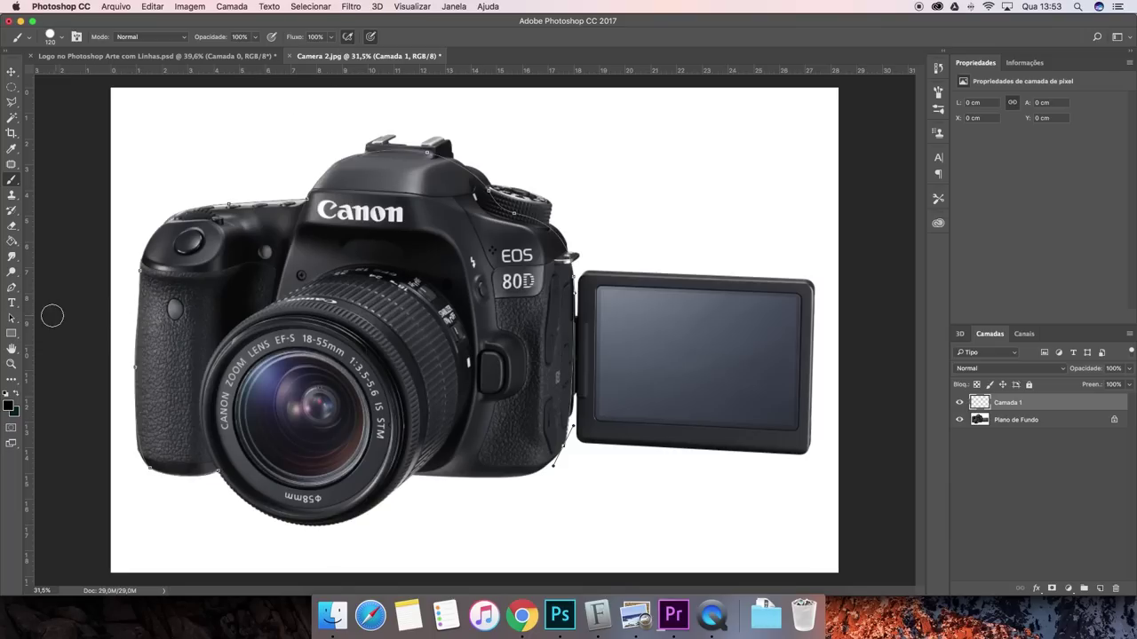
pyautogui.click(12, 287)
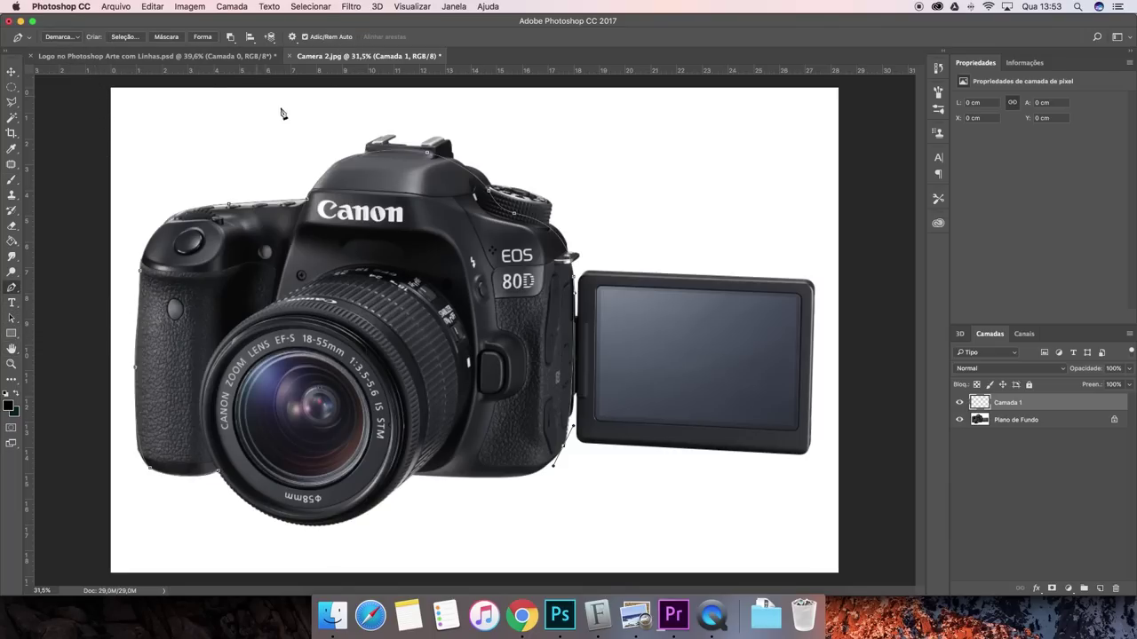
# Stroke the camera outline path with the Brush, keeping Simulate Pressure checked.
pyautogui.rightClick(347, 163)
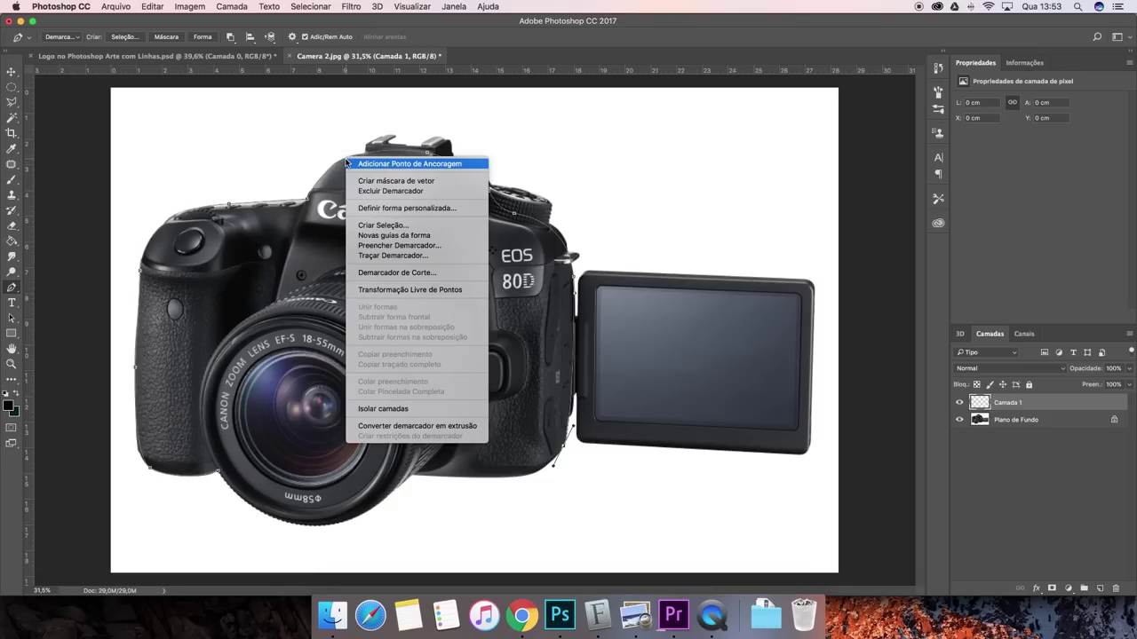
pyautogui.click(375, 256)
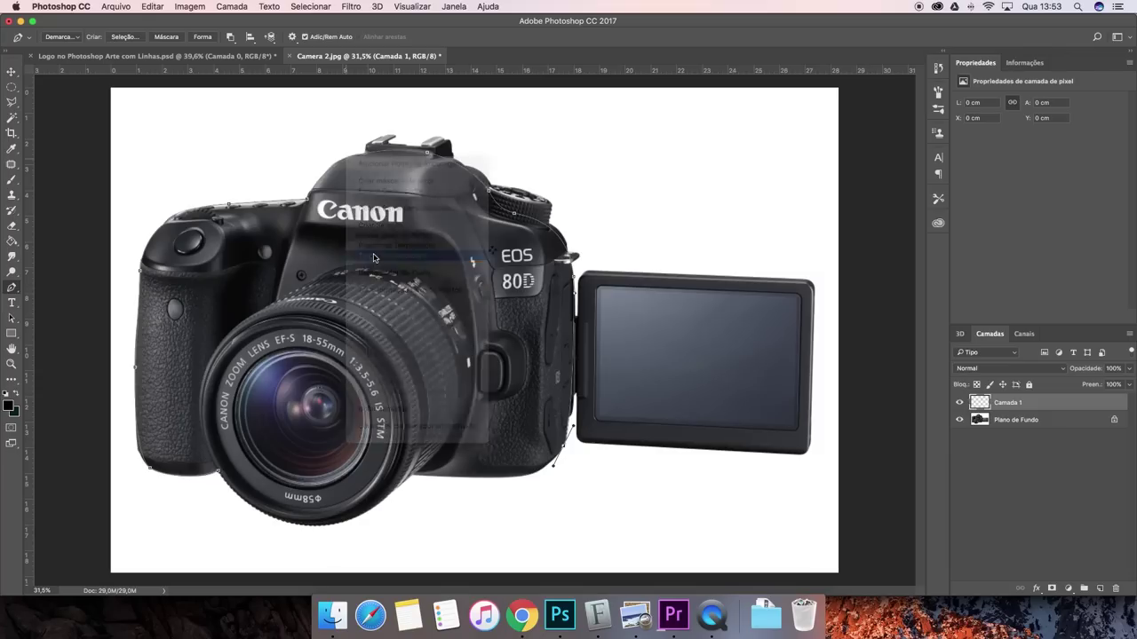
pyautogui.click(486, 279)
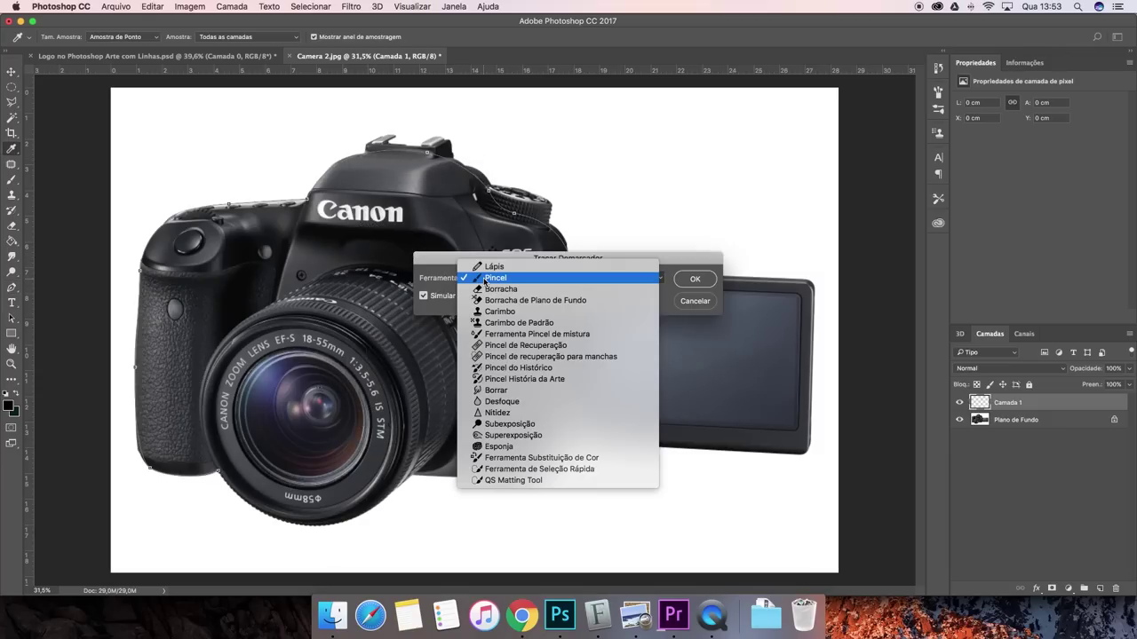
pyautogui.click(488, 279)
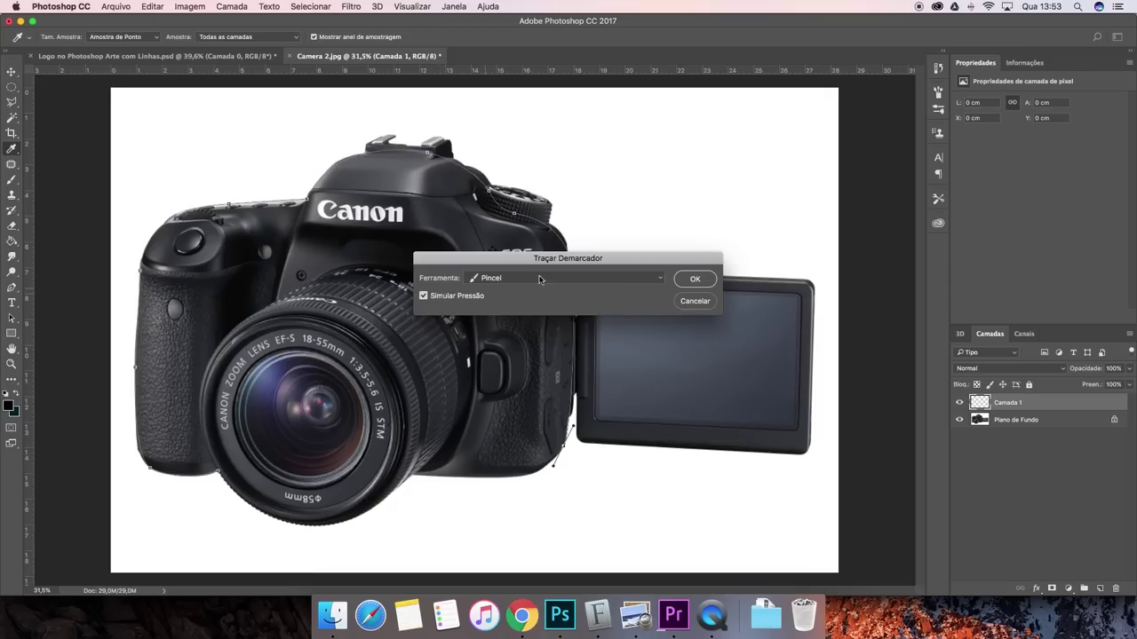
pyautogui.click(698, 279)
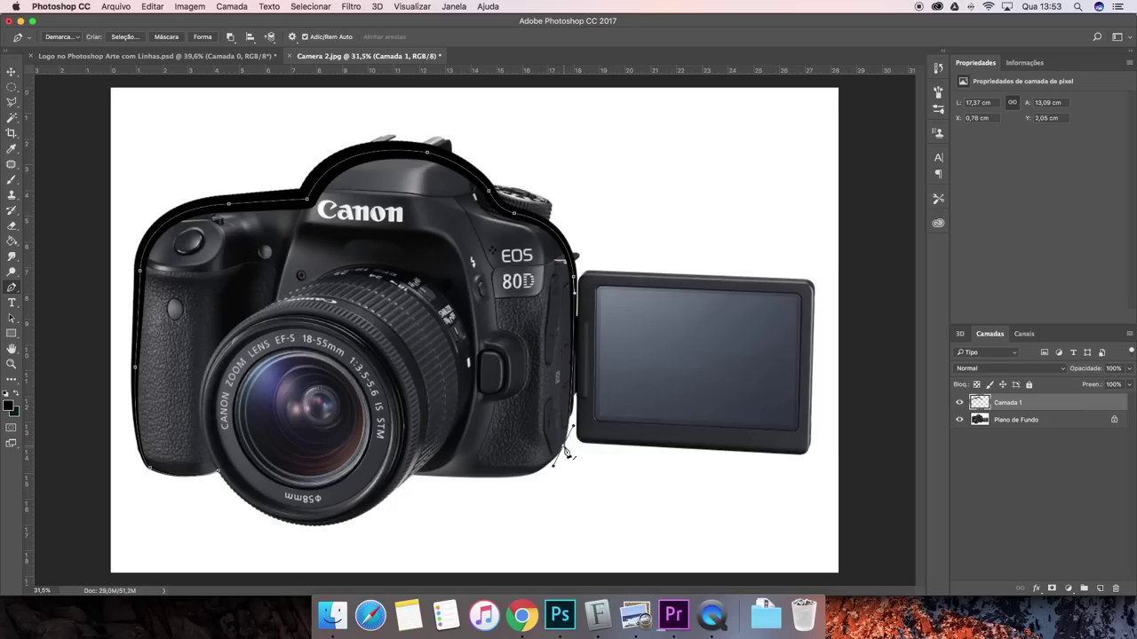
# Confirm black foreground, preview the stroke with the Background hidden, then delete the work path.
pyautogui.click(10, 407)
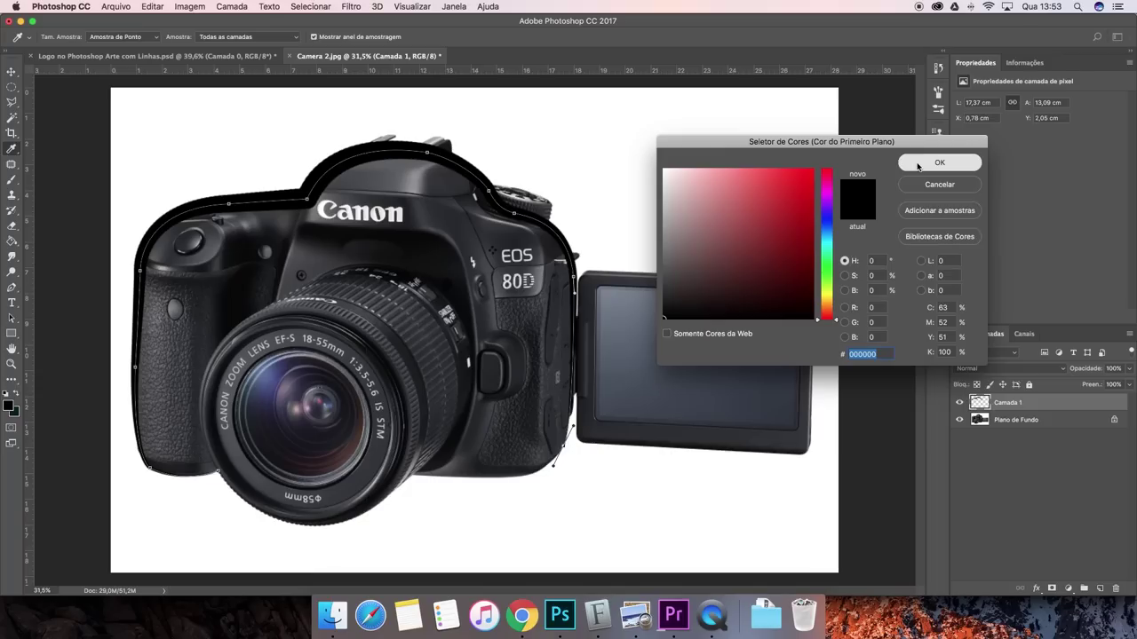
pyautogui.click(917, 166)
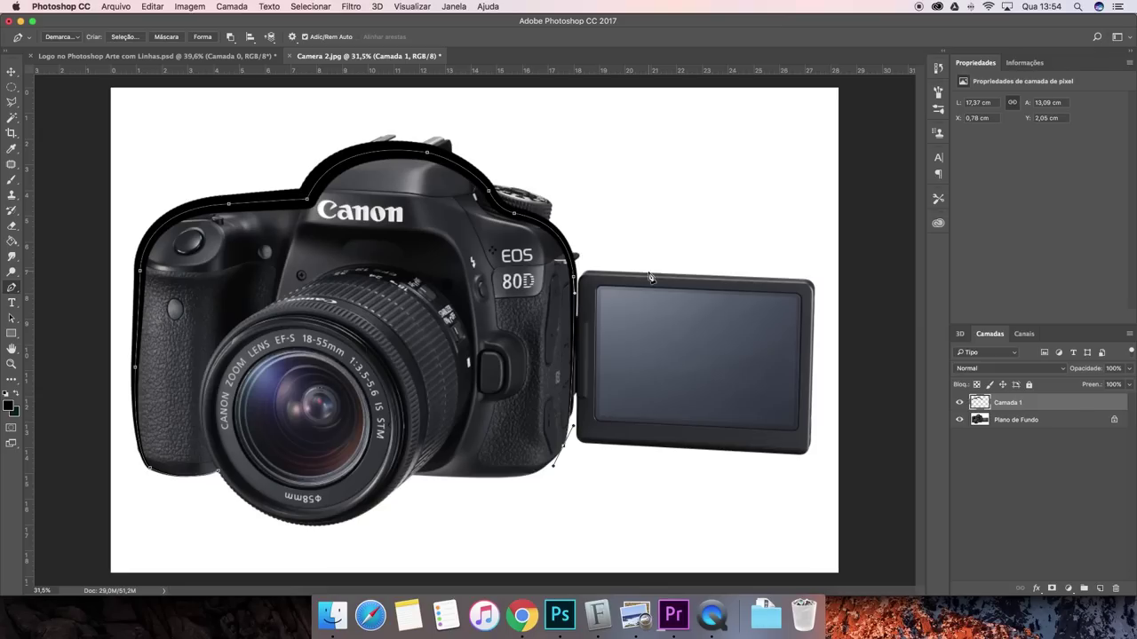
pyautogui.click(959, 420)
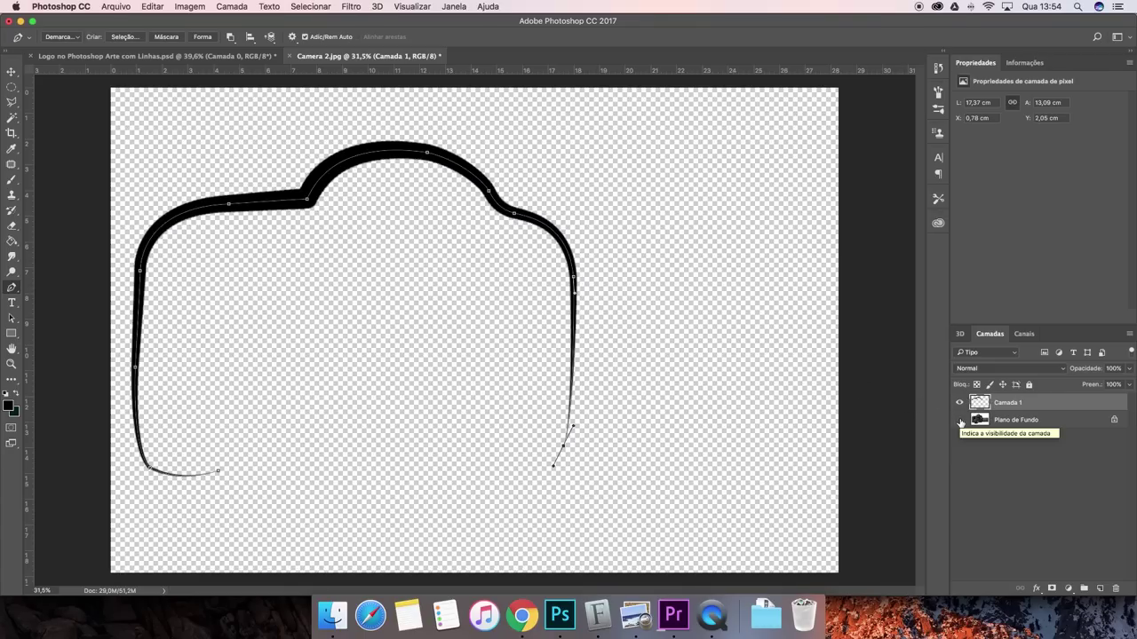
pyautogui.click(959, 420)
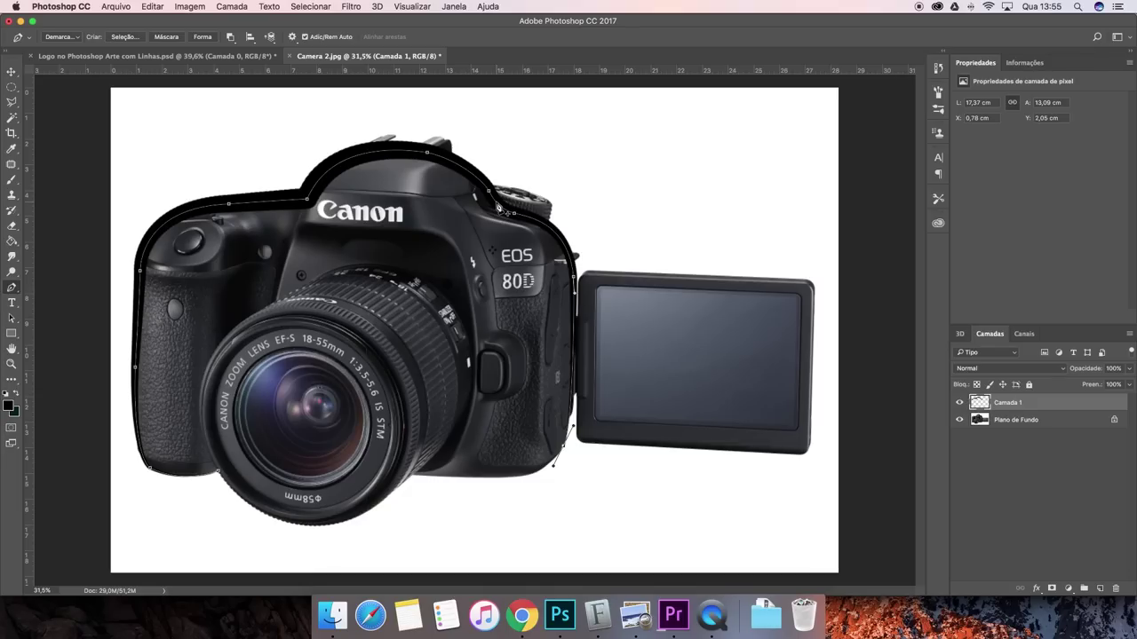
pyautogui.rightClick(499, 207)
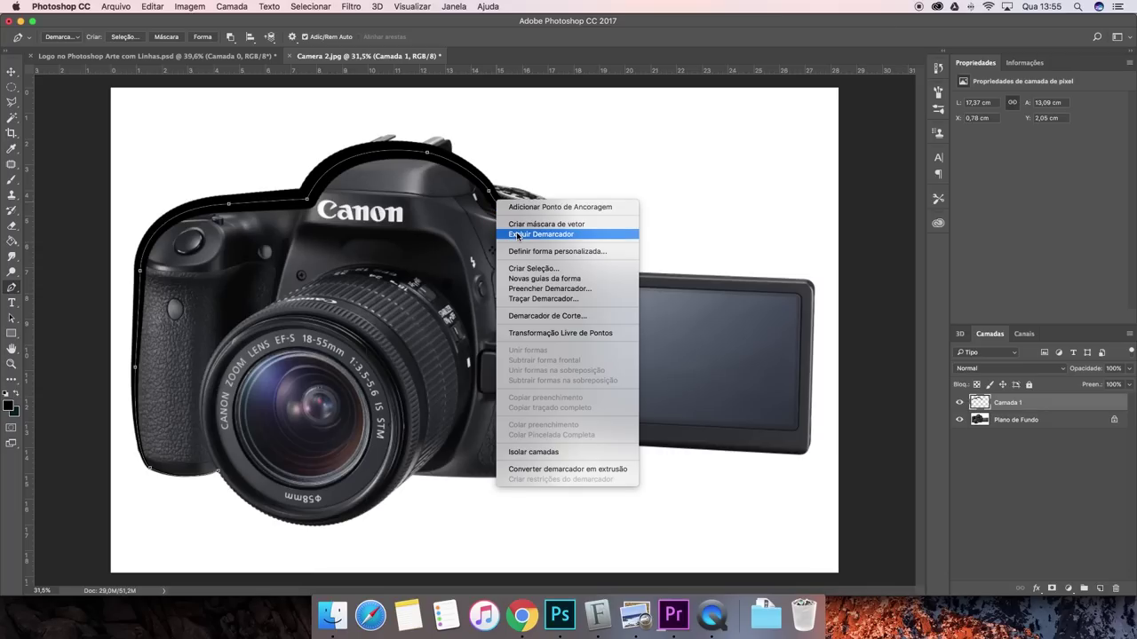
pyautogui.click(518, 236)
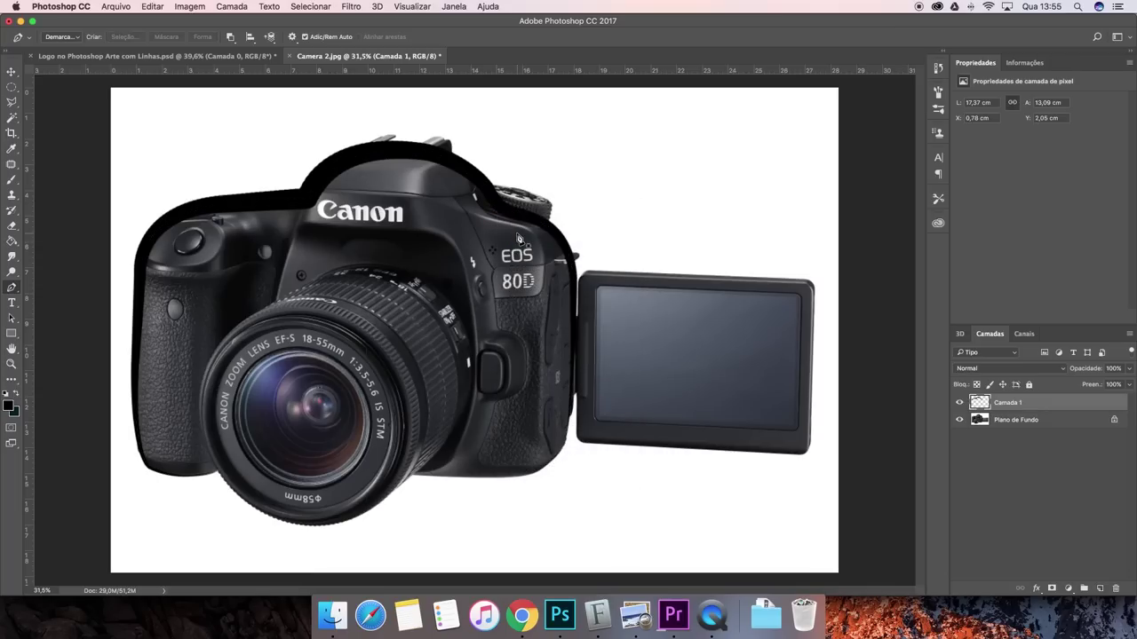
# Add layer Camada 2 and trace the inner body edge up and around below the Canon logo.
pyautogui.click(1100, 588)
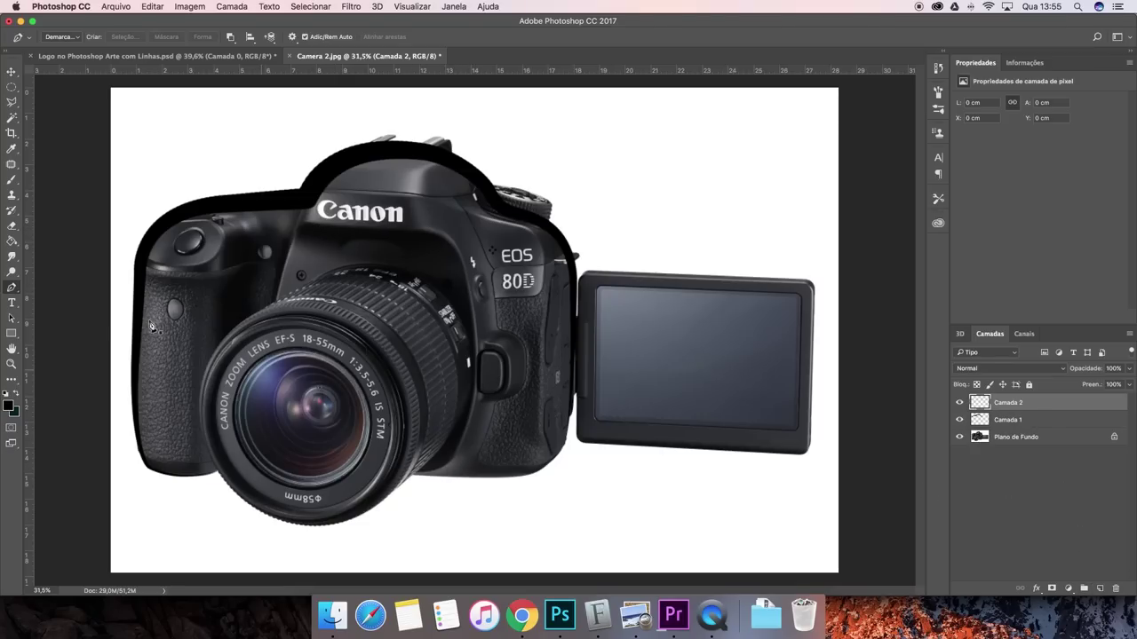
pyautogui.click(427, 471)
pyautogui.moveTo(477, 388); pyautogui.dragTo(461, 476)
pyautogui.click(463, 258)
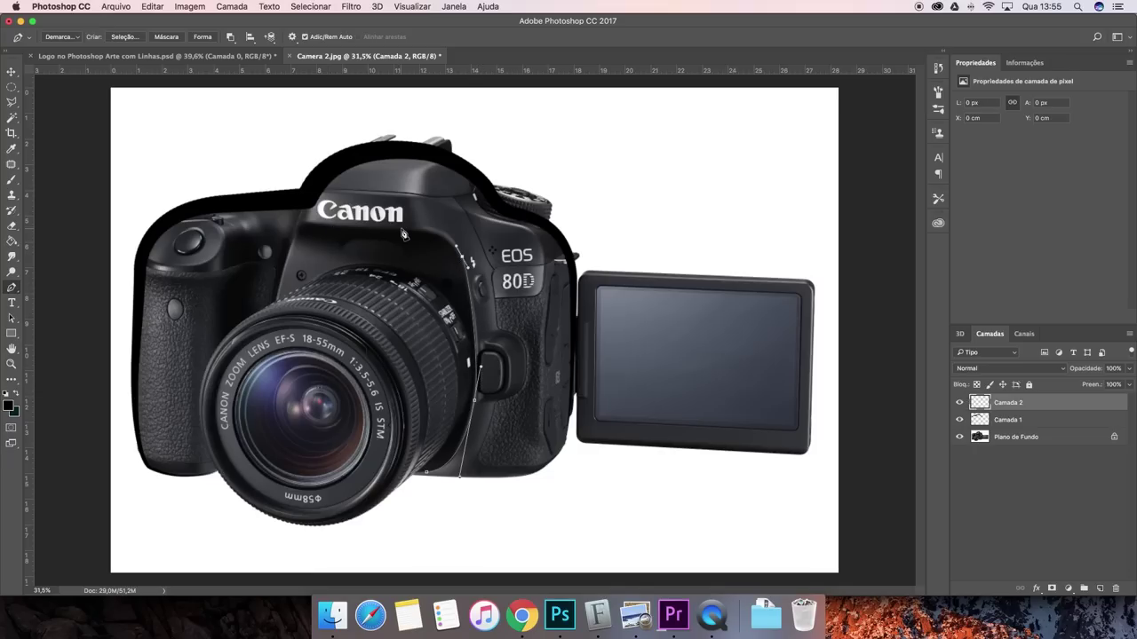
pyautogui.moveTo(401, 229); pyautogui.dragTo(380, 227)
pyautogui.click(304, 223)
# Reduce the brush size from 120 px to 70 px, then go back to the Pen.
pyautogui.click(13, 183)
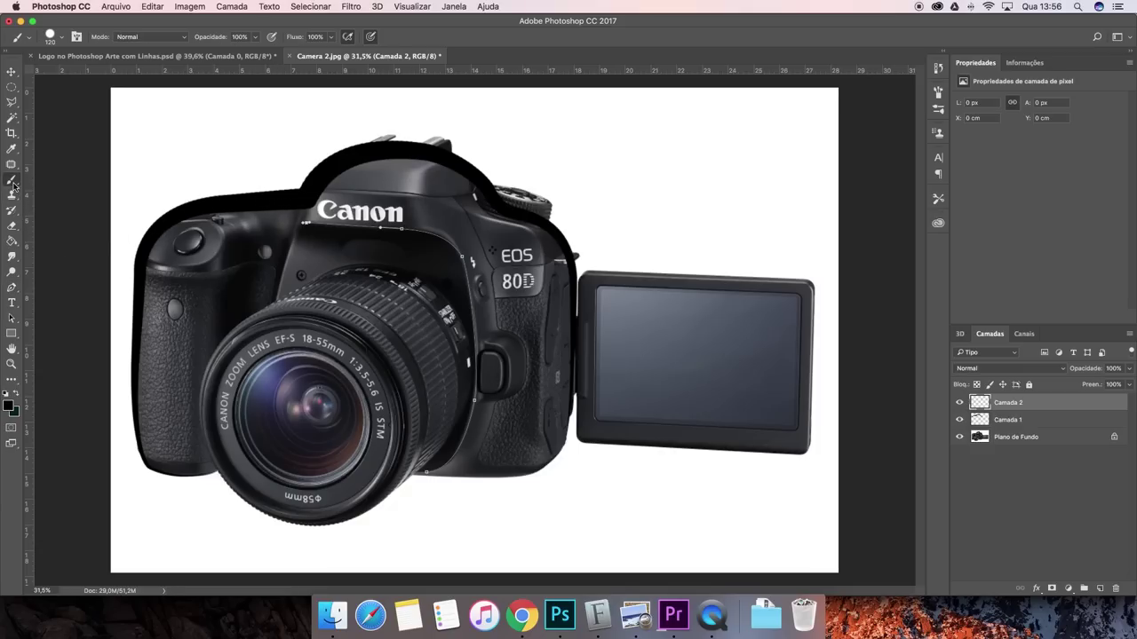
pyautogui.click(61, 37)
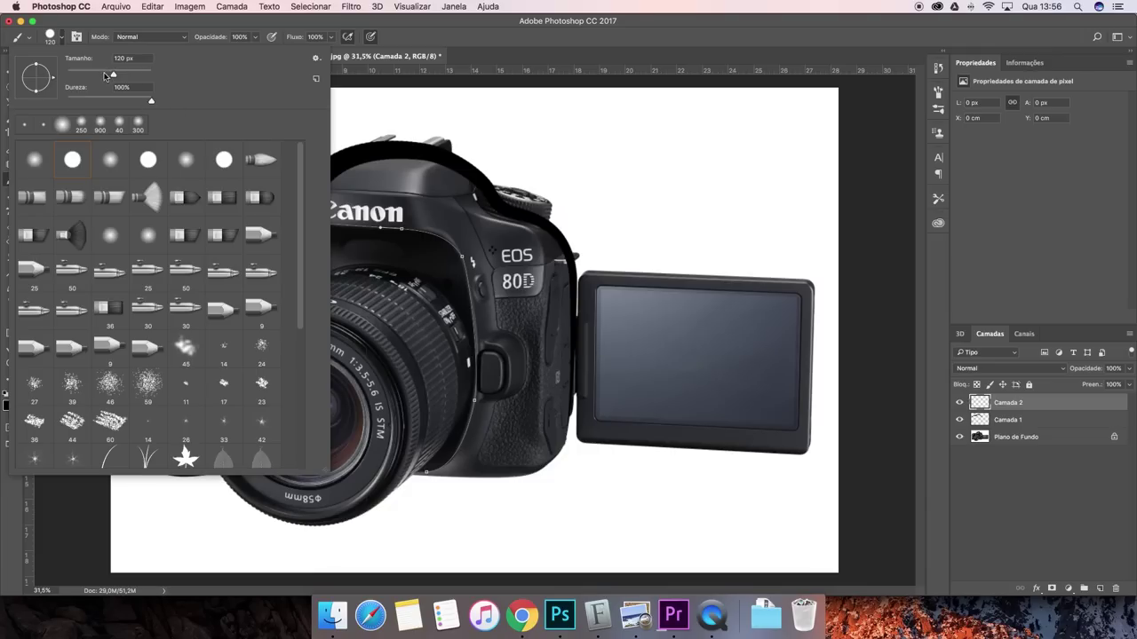
pyautogui.moveTo(113, 74)
pyautogui.mouseDown()
pyautogui.moveTo(138, 74)
pyautogui.moveTo(89, 75)
pyautogui.mouseUp()
pyautogui.click(204, 25)
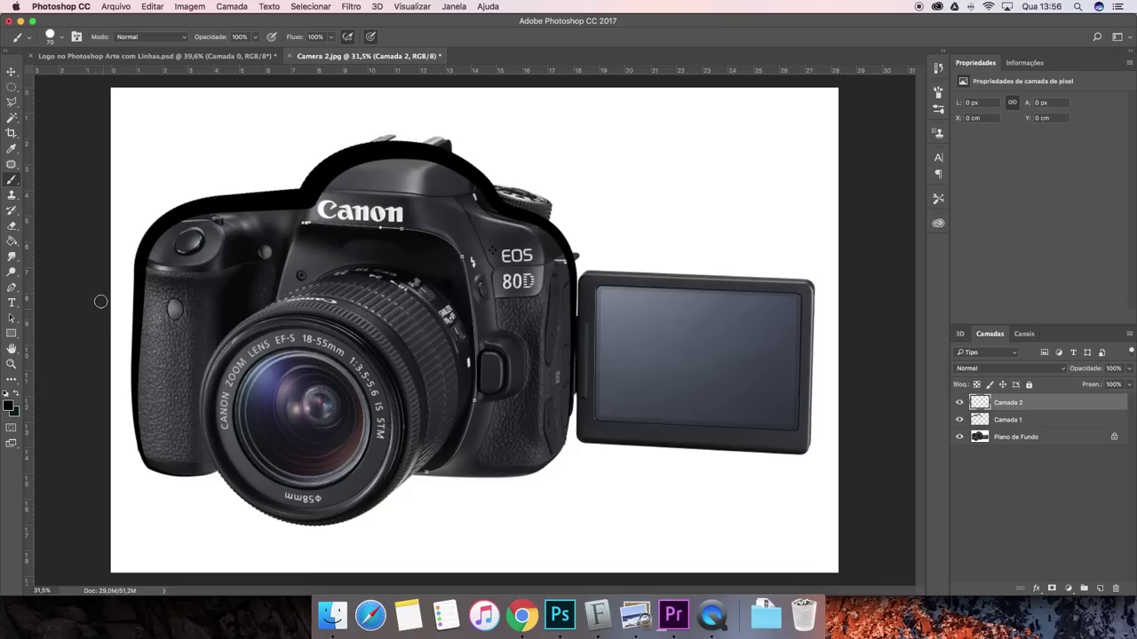
pyautogui.click(12, 287)
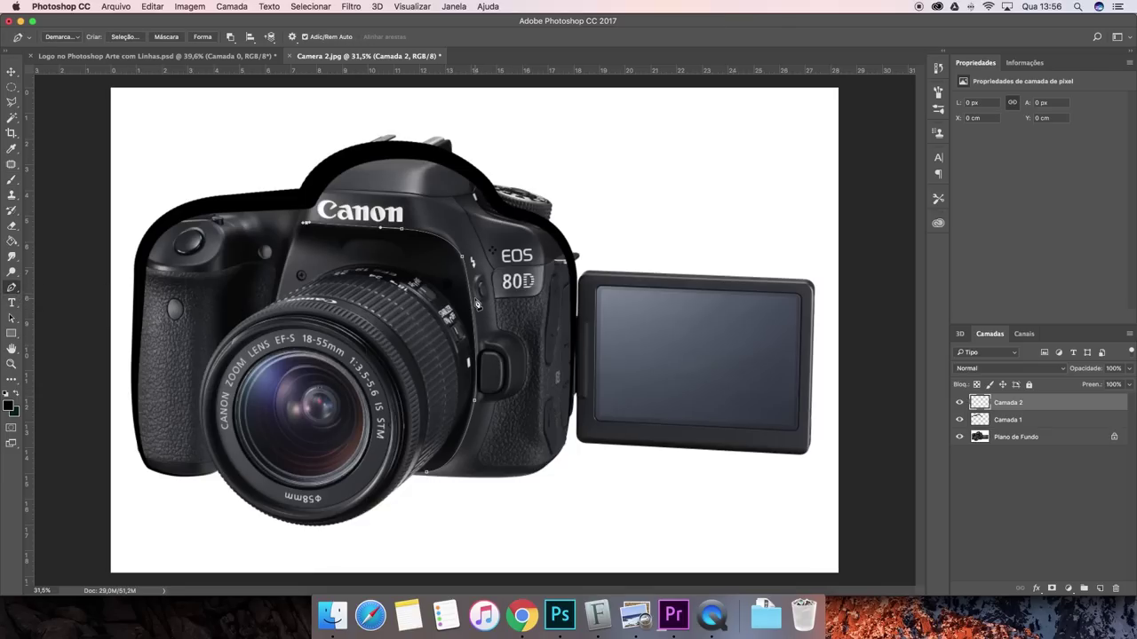
# Stroke the inner path with the 70 px Brush and toggle the Background to check it.
pyautogui.rightClick(471, 304)
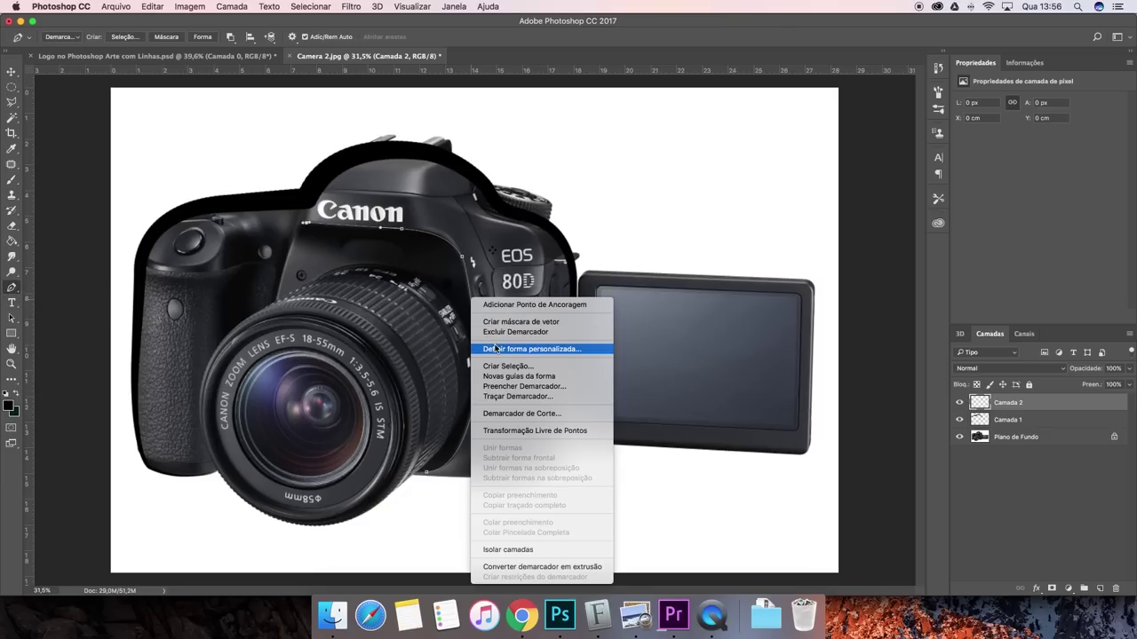
pyautogui.click(511, 397)
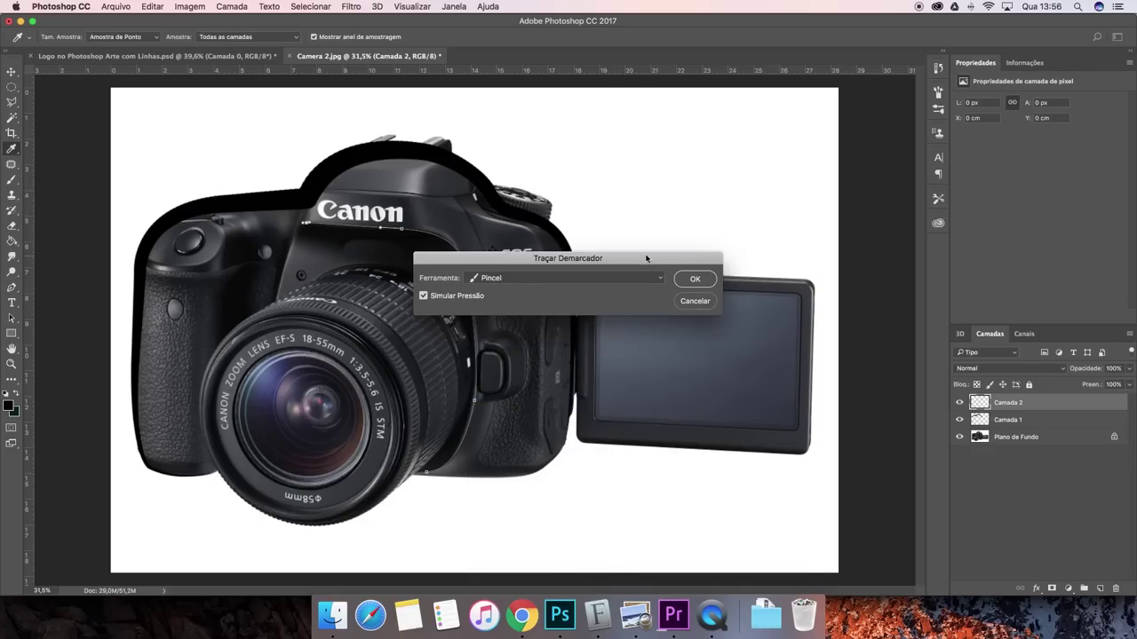
pyautogui.click(695, 279)
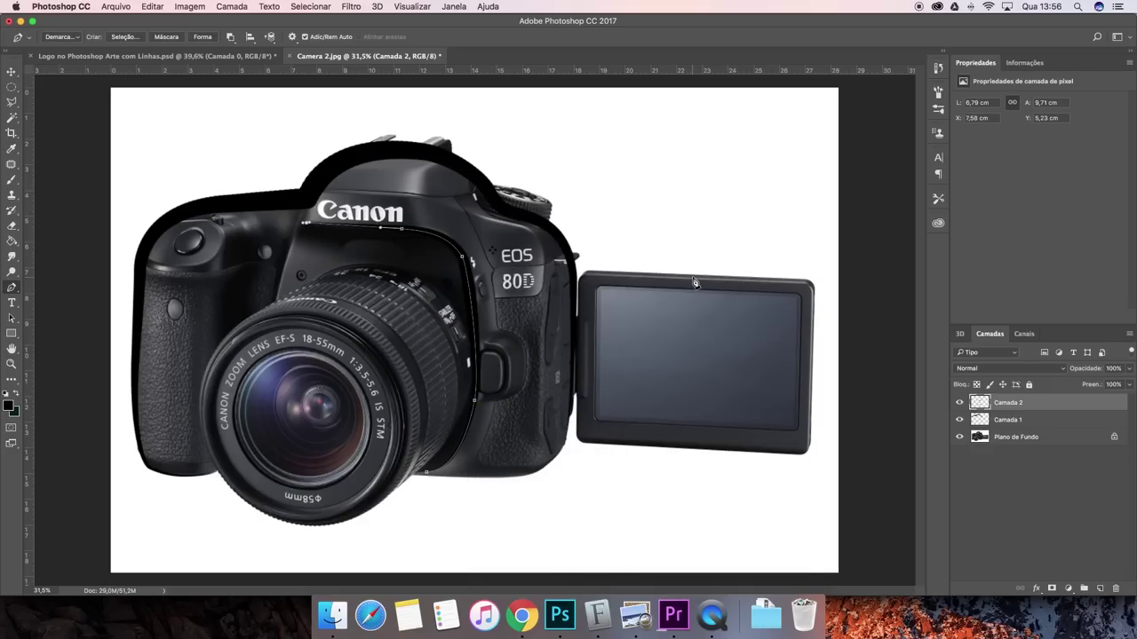
pyautogui.click(959, 437)
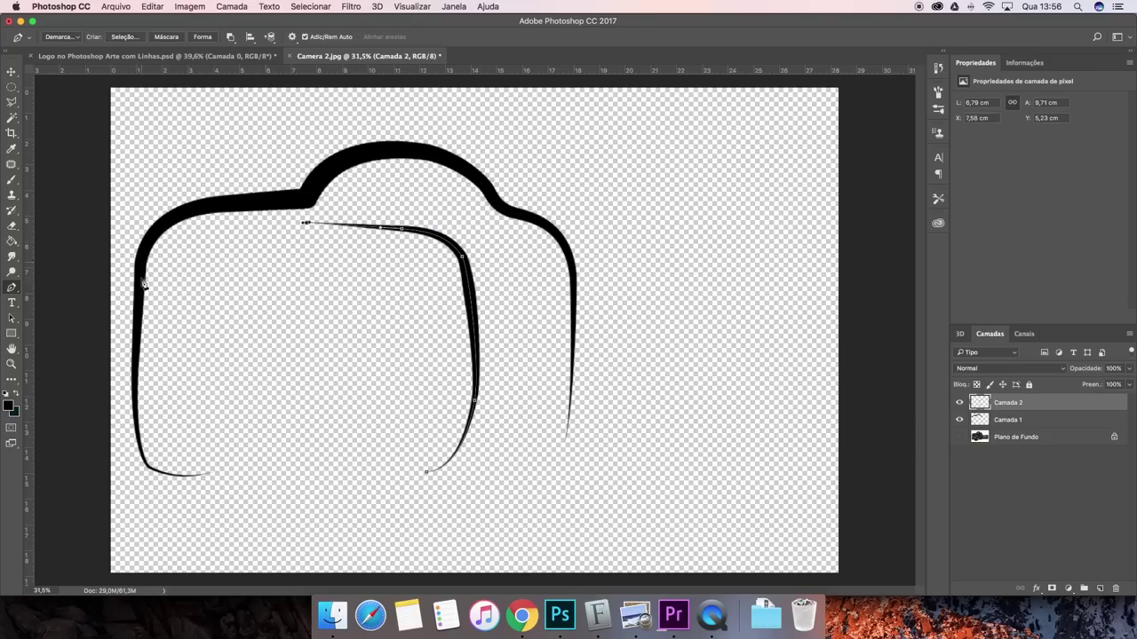
pyautogui.click(959, 437)
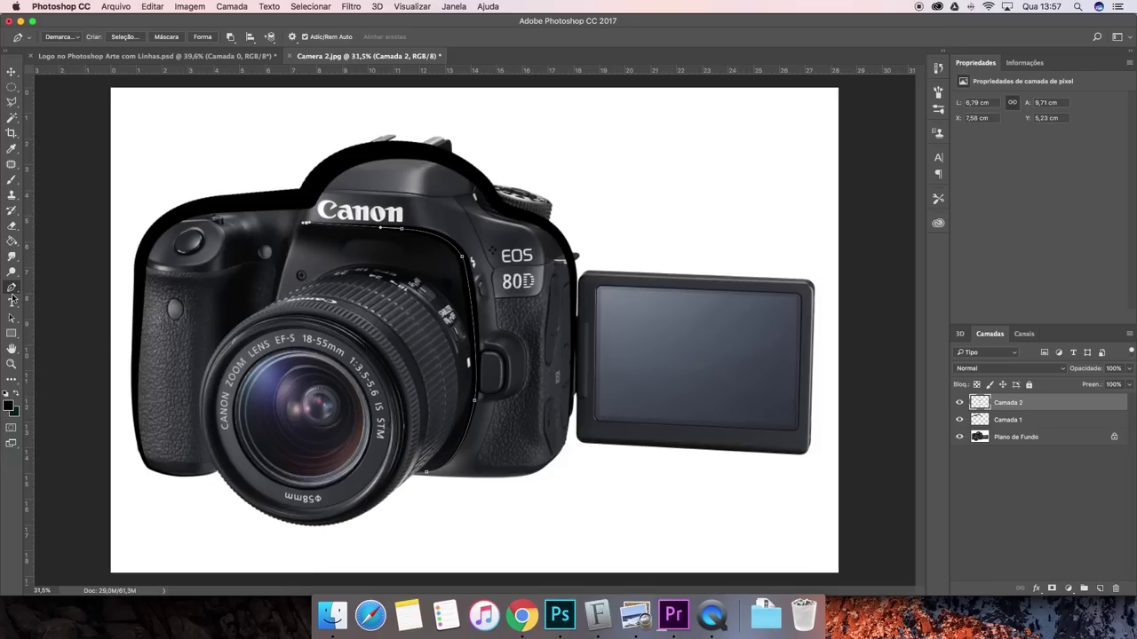
# Select the Ellipse Tool in Path mode and add empty layer Camada 3.
pyautogui.click(13, 335)
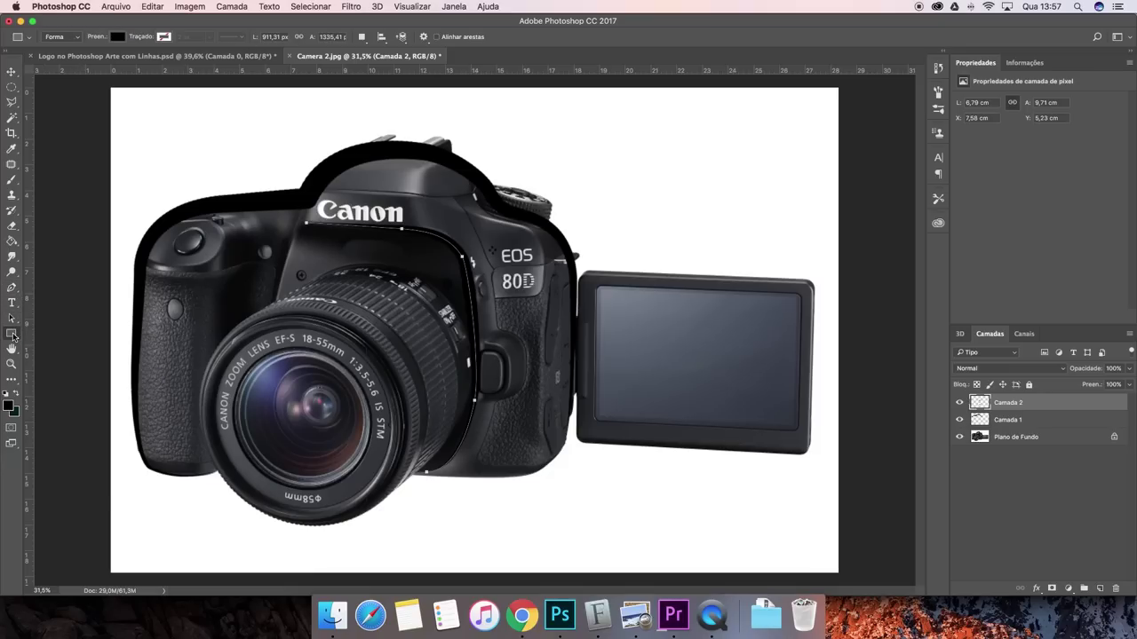
pyautogui.rightClick(13, 335)
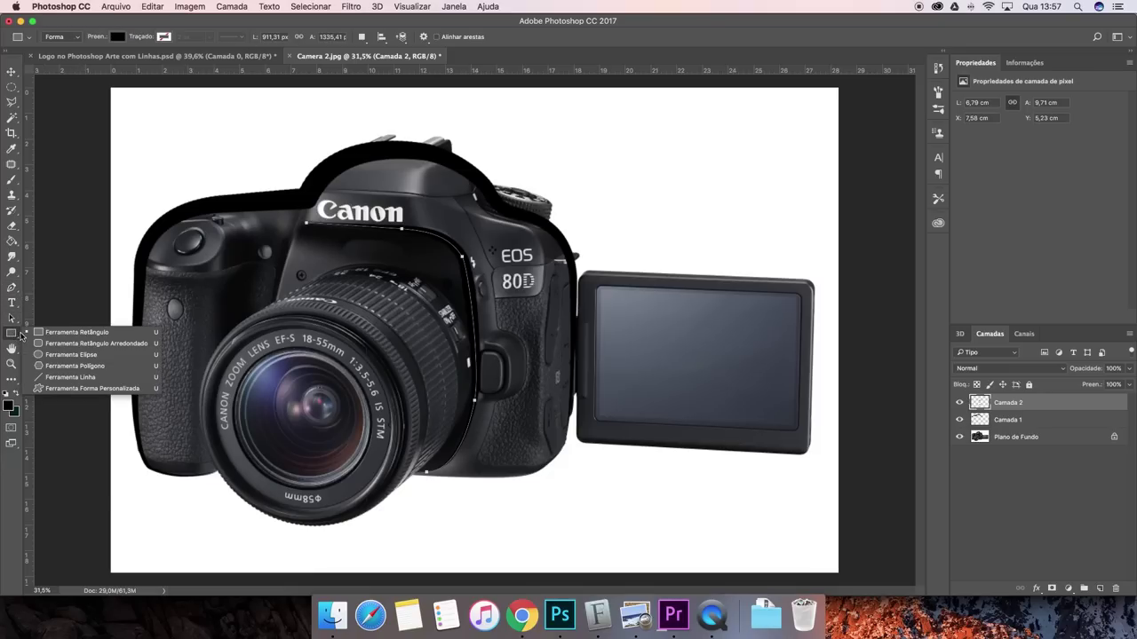
pyautogui.click(87, 355)
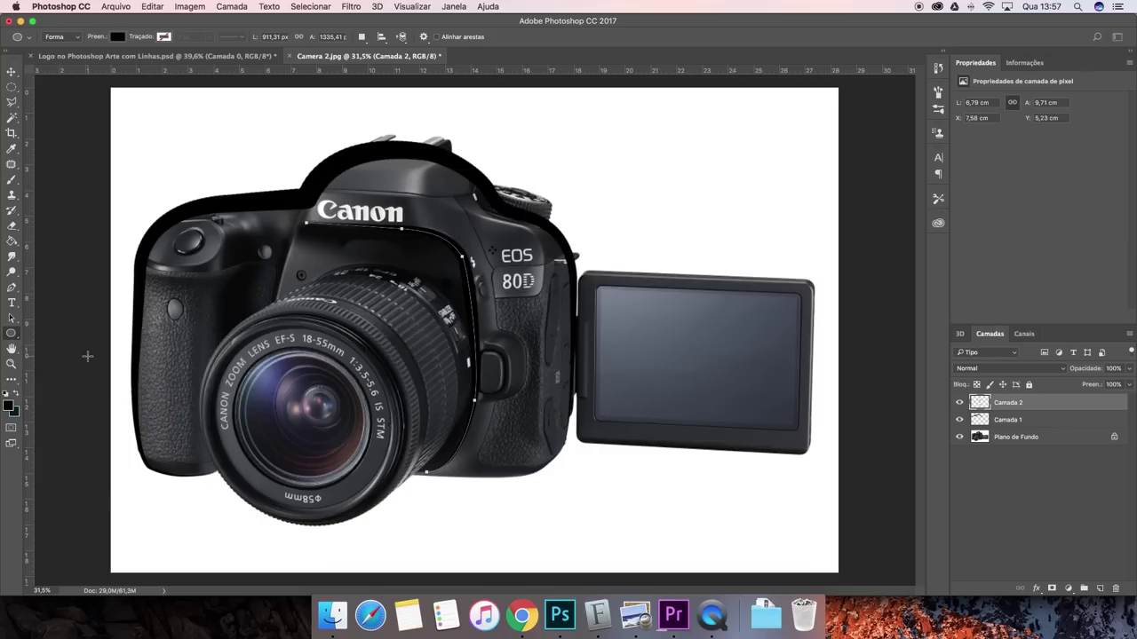
pyautogui.click(74, 41)
pyautogui.click(74, 48)
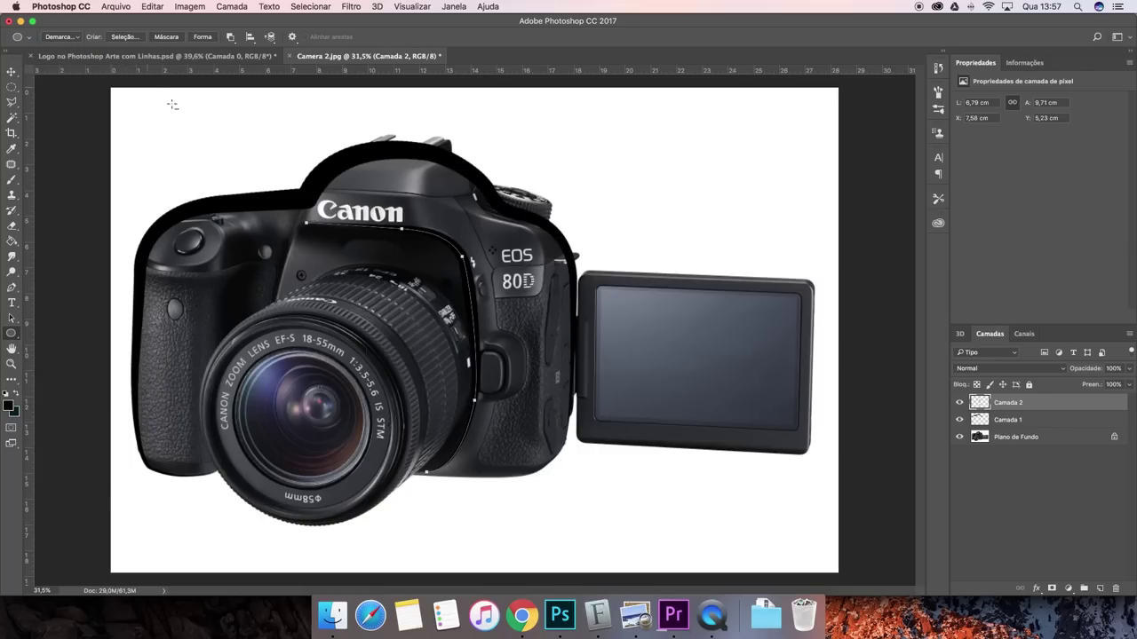
pyautogui.click(1100, 588)
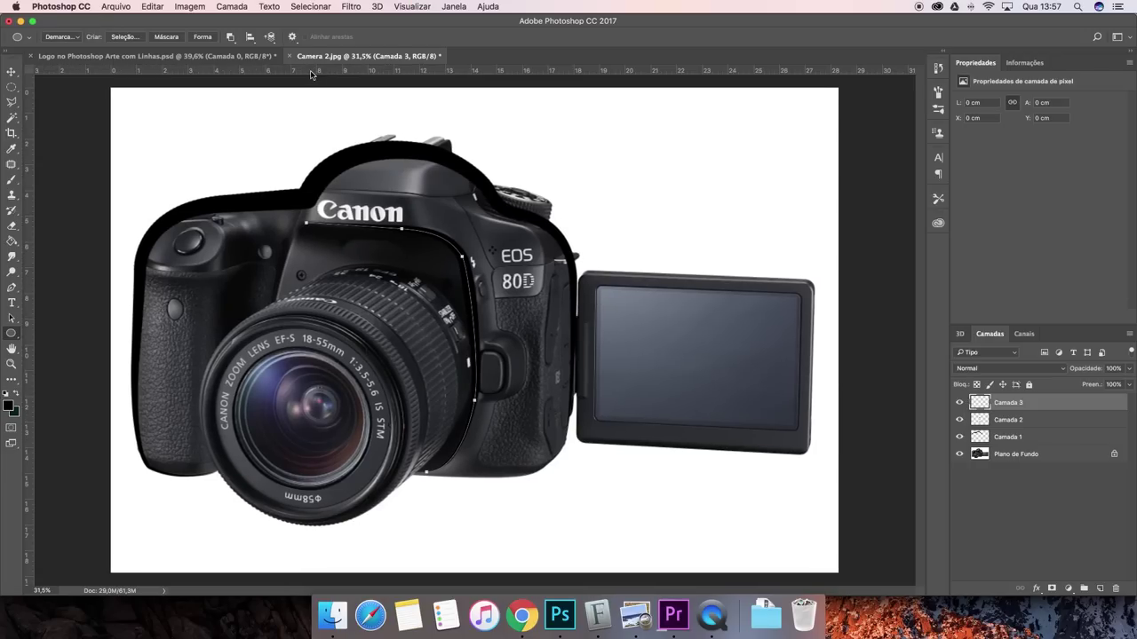
# Set guides at the lens top and left edge, then draw an elliptical path around the lens.
pyautogui.moveTo(310, 74); pyautogui.dragTo(336, 315)
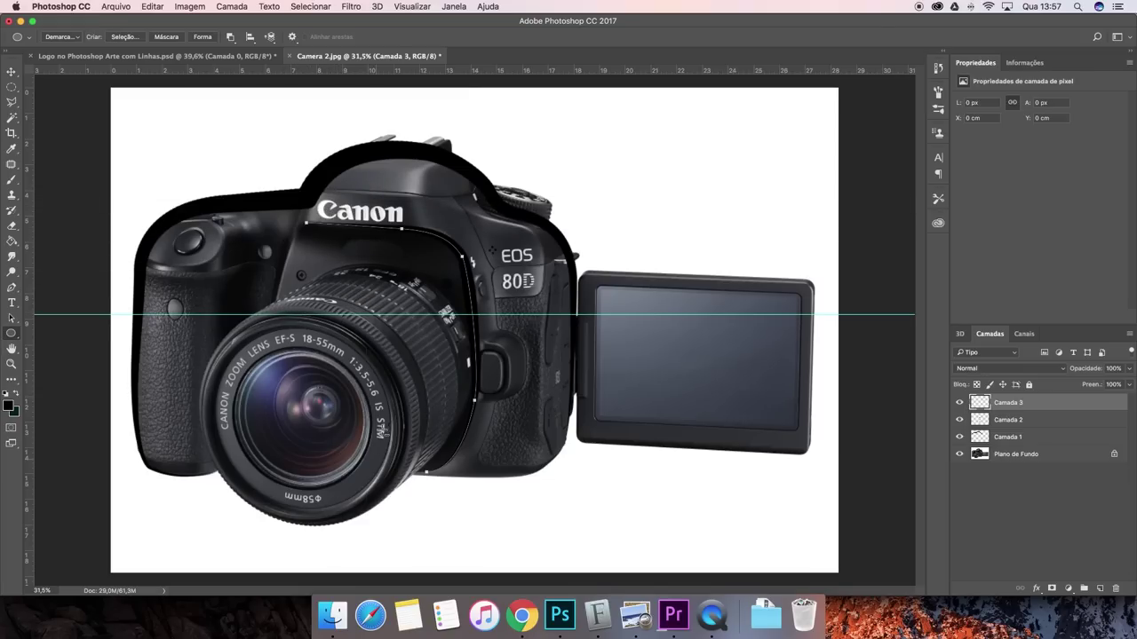
pyautogui.moveTo(27, 158); pyautogui.dragTo(202, 360)
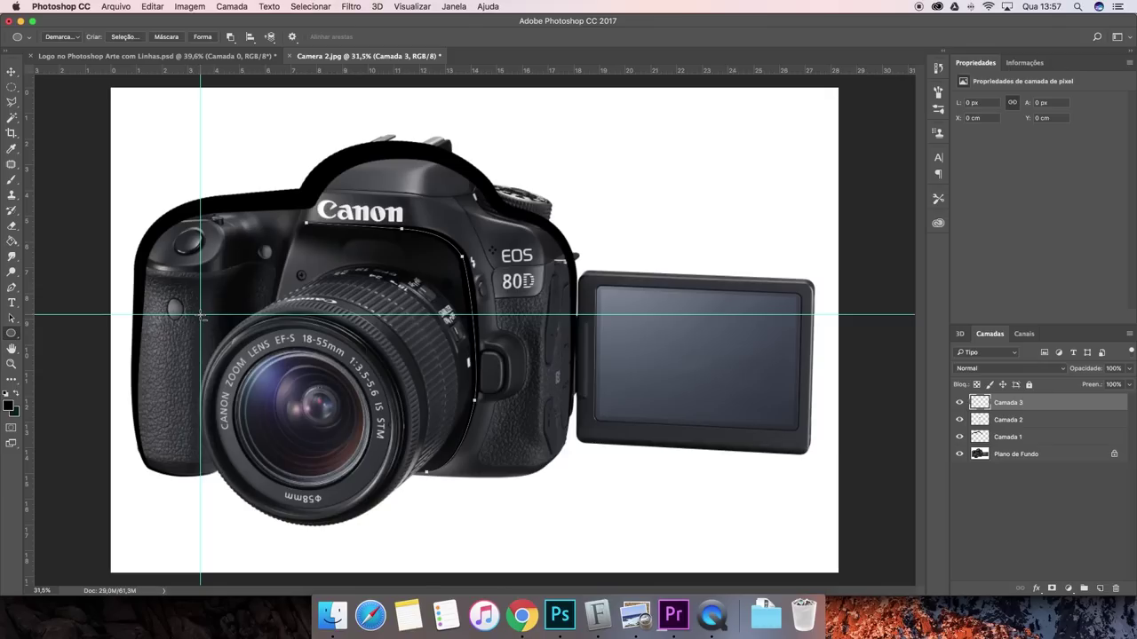
pyautogui.moveTo(201, 316); pyautogui.dragTo(405, 526)
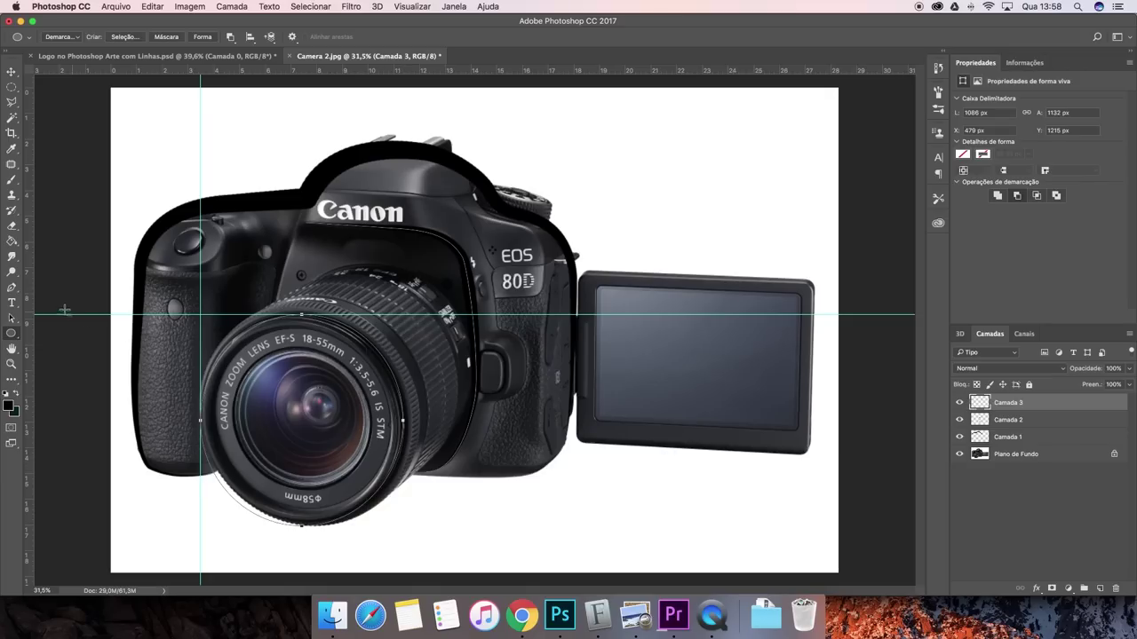
# Pick the Brush tool and reduce its size slightly, then return to the Pen tool.
pyautogui.click(13, 289)
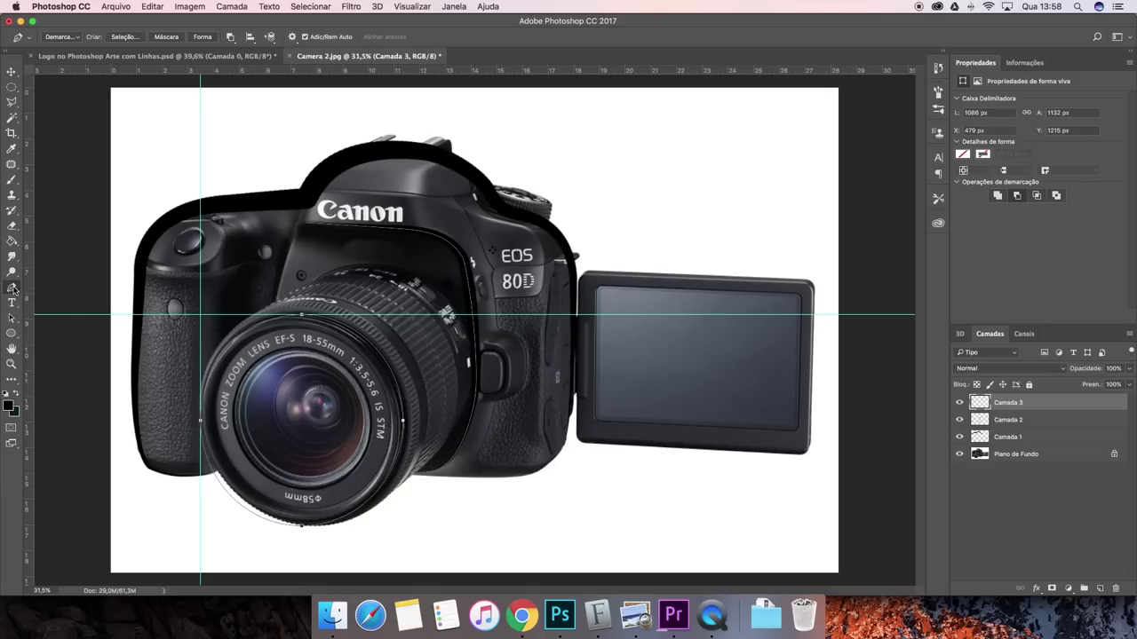
pyautogui.rightClick(397, 388)
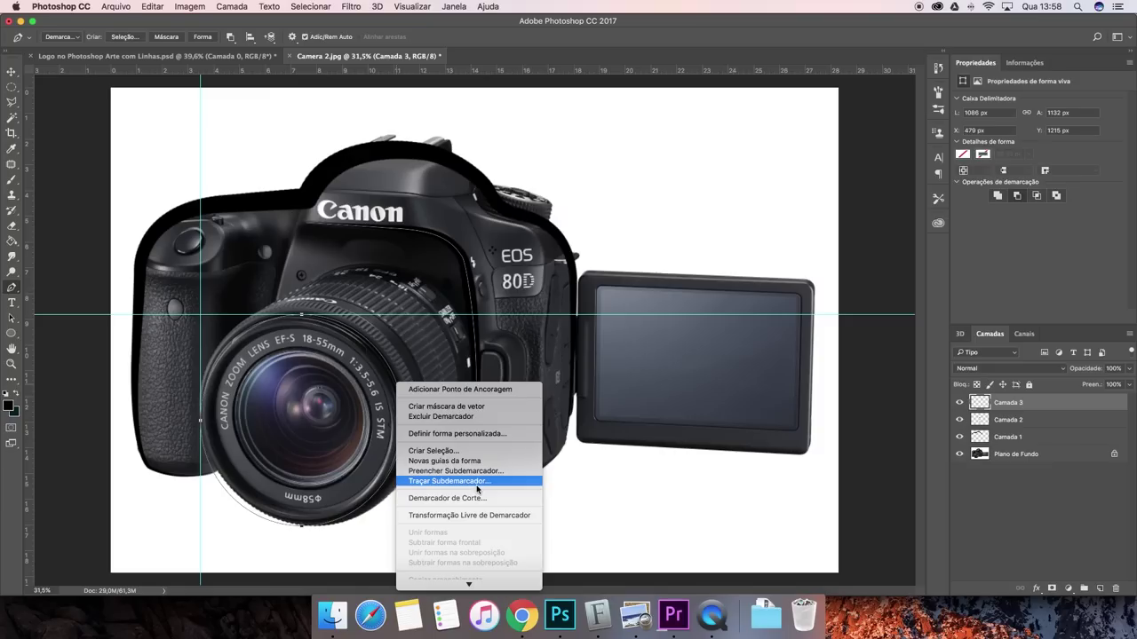
pyautogui.click(366, 350)
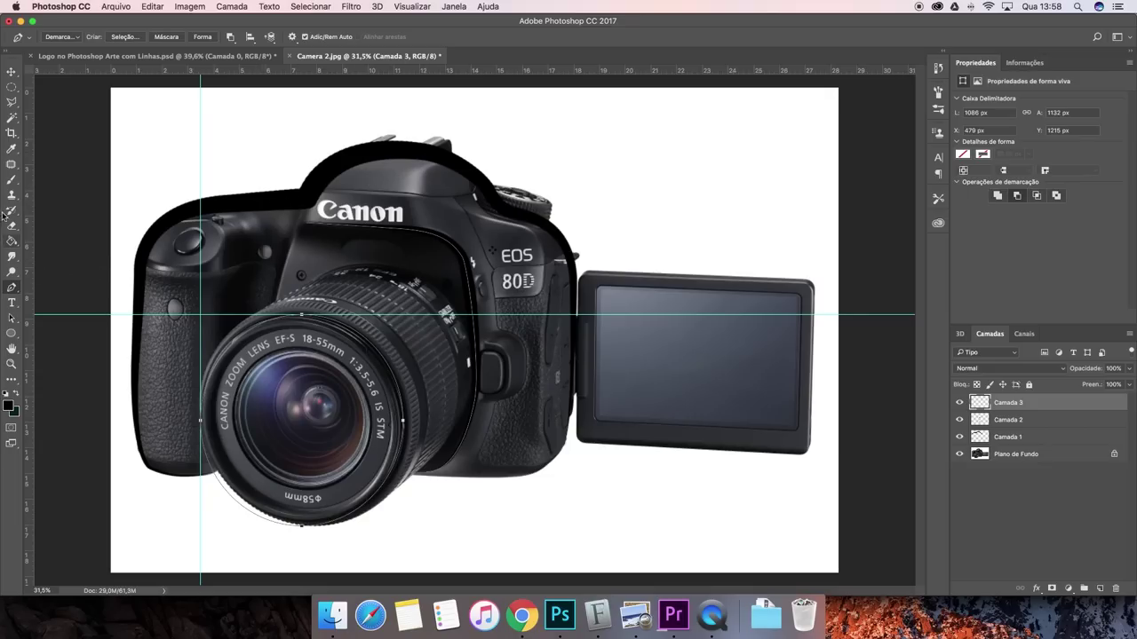
pyautogui.click(13, 182)
pyautogui.click(60, 40)
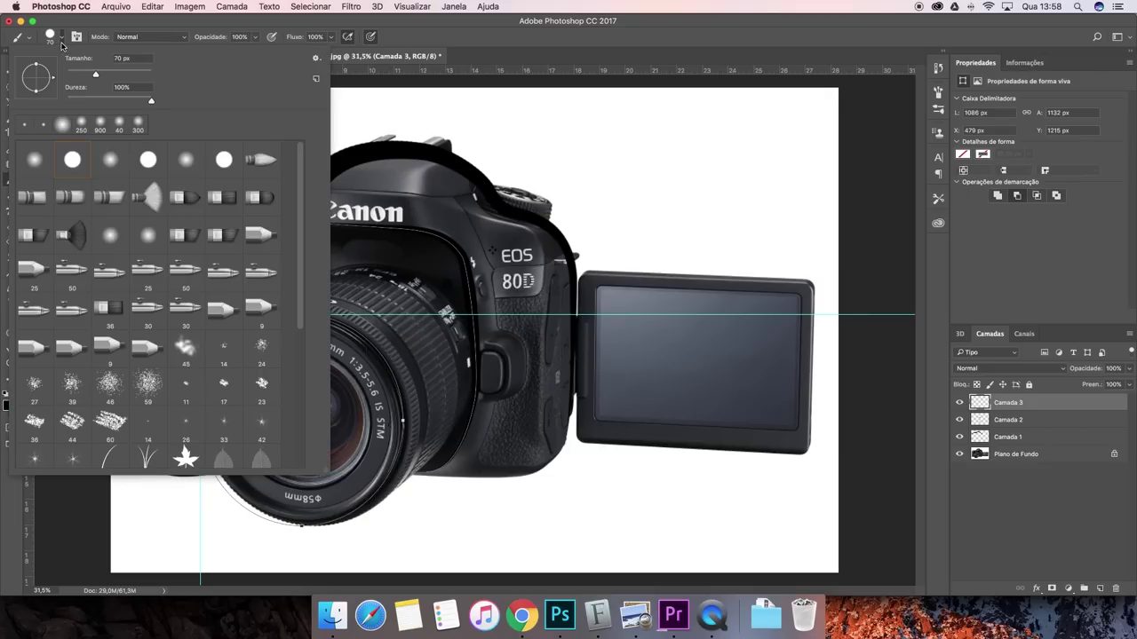
pyautogui.moveTo(94, 76); pyautogui.dragTo(98, 78)
pyautogui.press('Return')
pyautogui.click(12, 287)
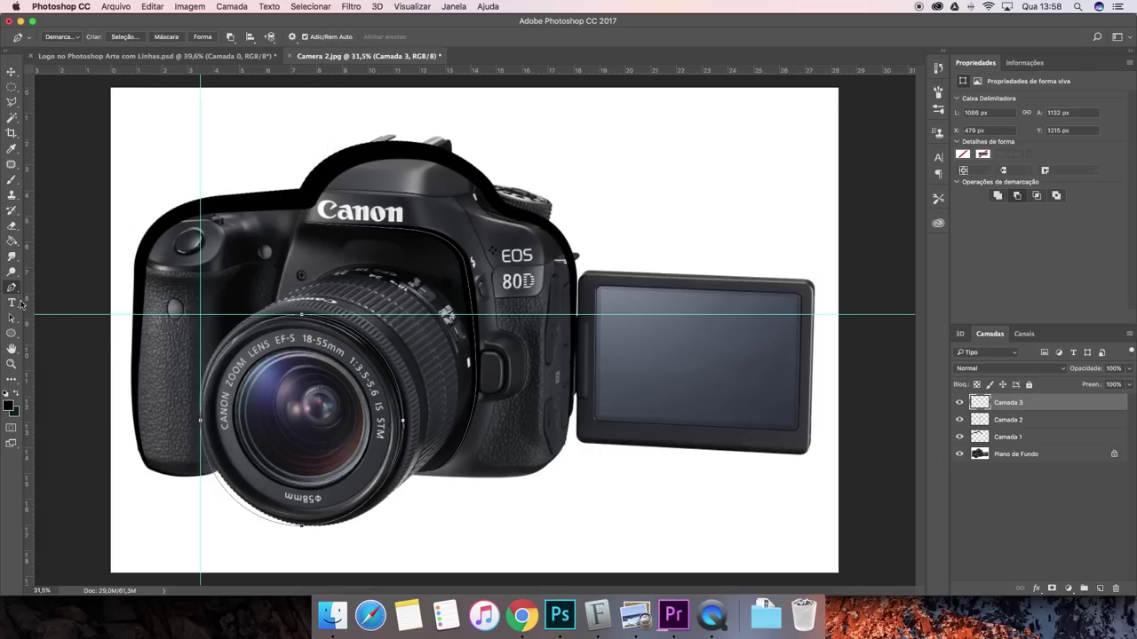
# Stroke the lens ellipse path with Pincel, toggling Plano de Fundo to check the ring.
pyautogui.rightClick(376, 489)
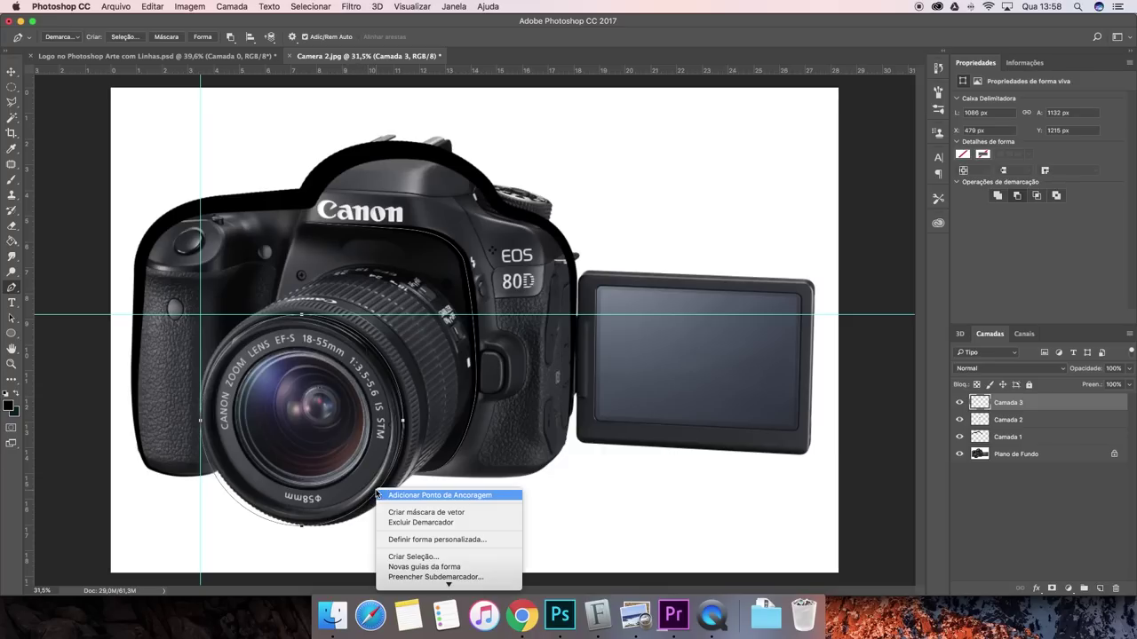
pyautogui.scroll(-2, 439, 557)
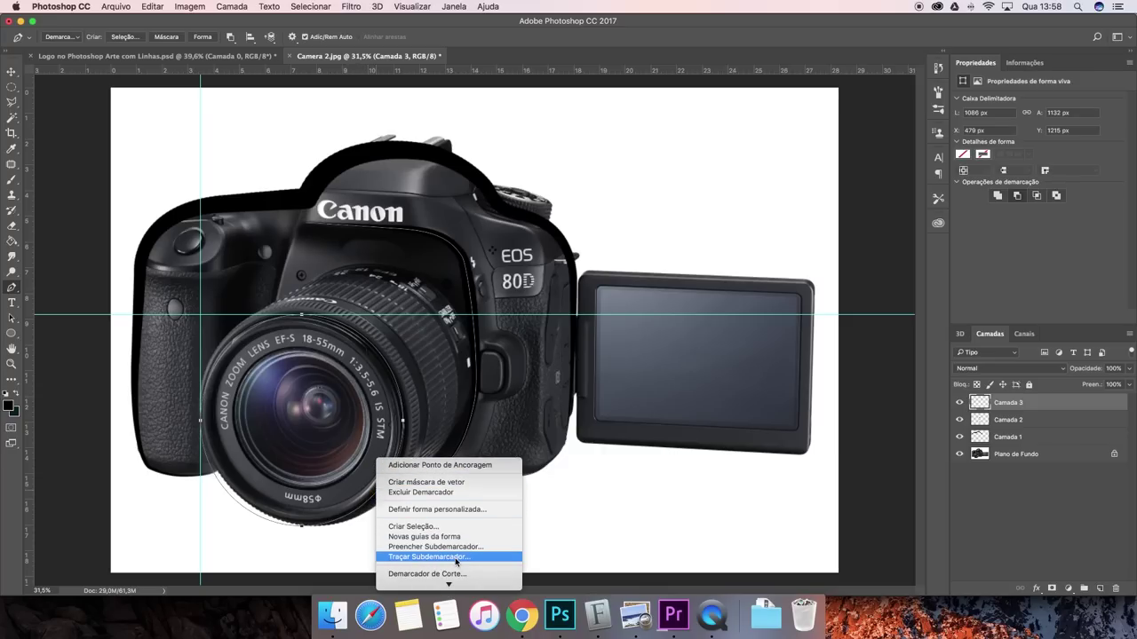
pyautogui.click(455, 557)
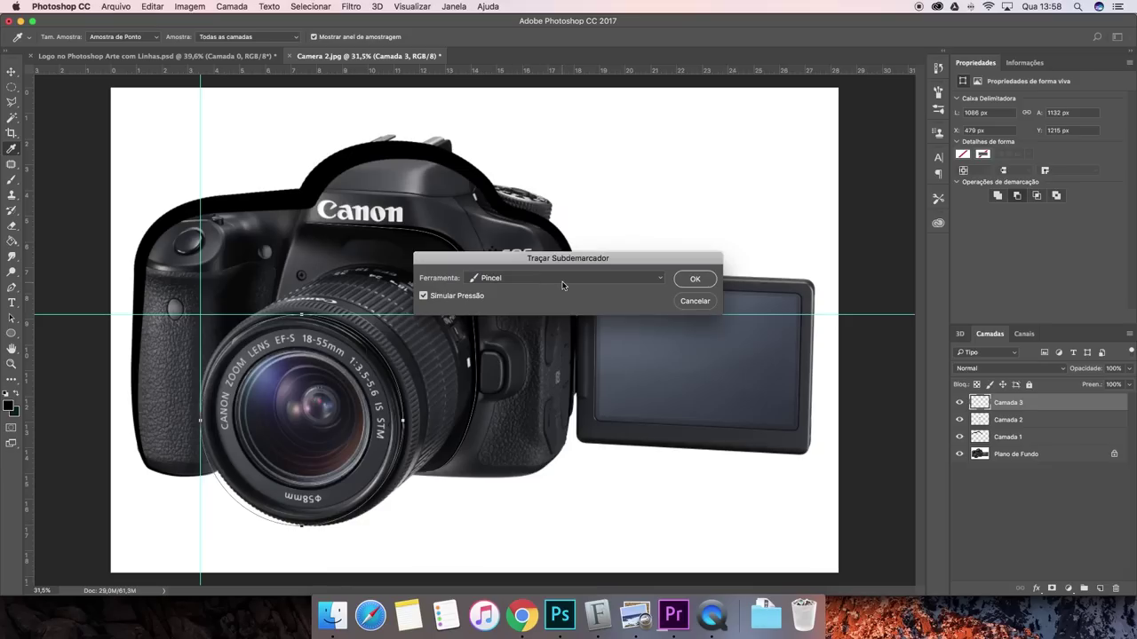
pyautogui.click(694, 281)
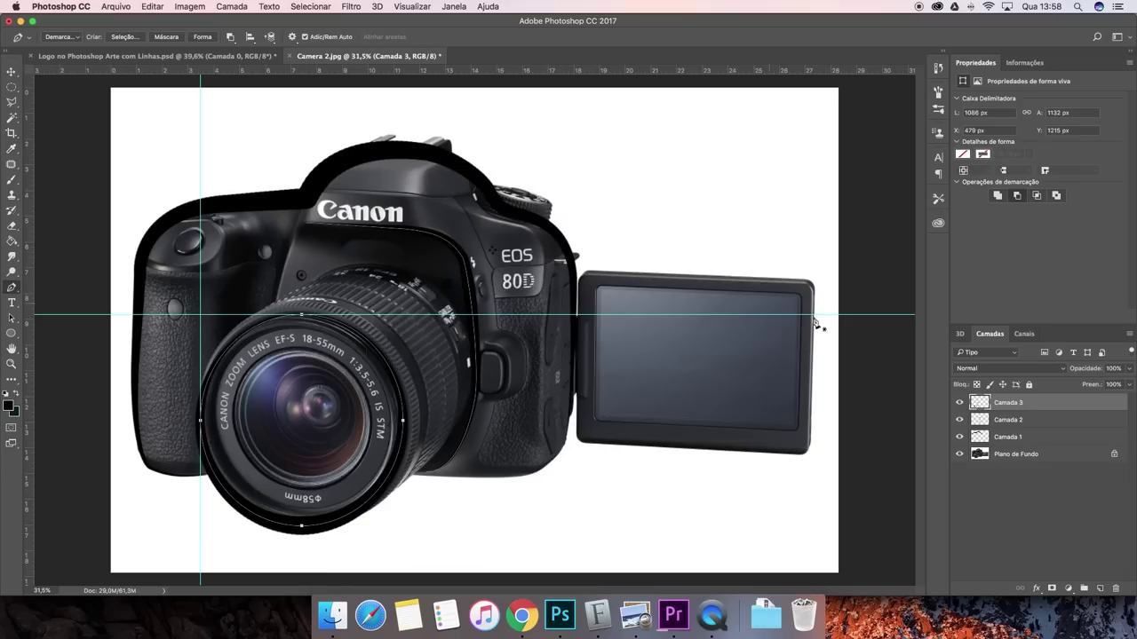
pyautogui.click(963, 456)
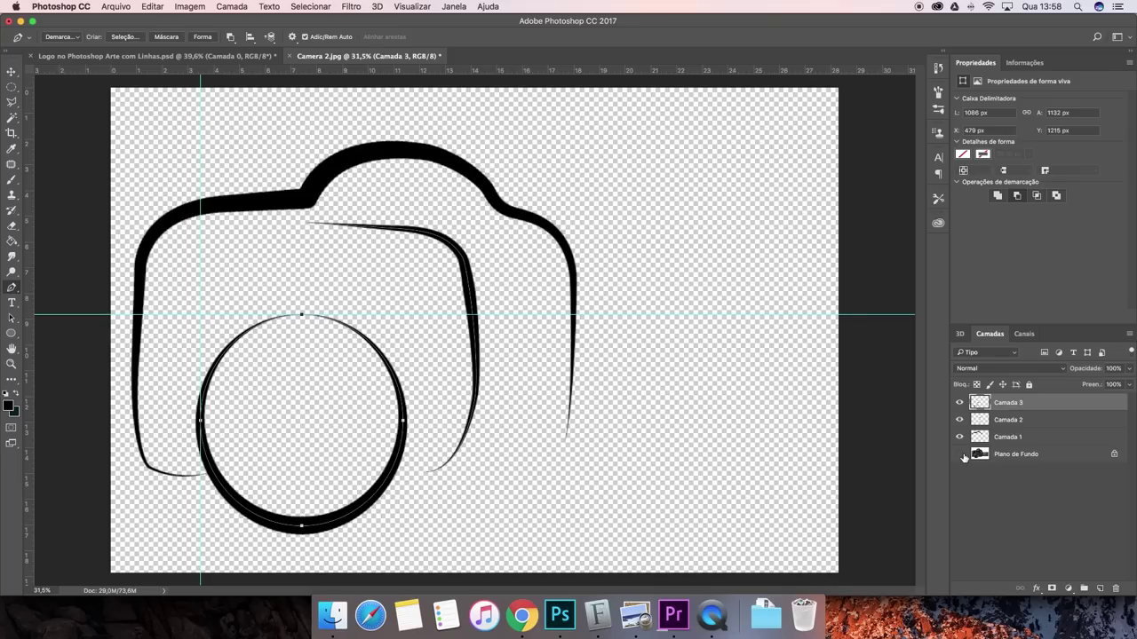
pyautogui.click(963, 455)
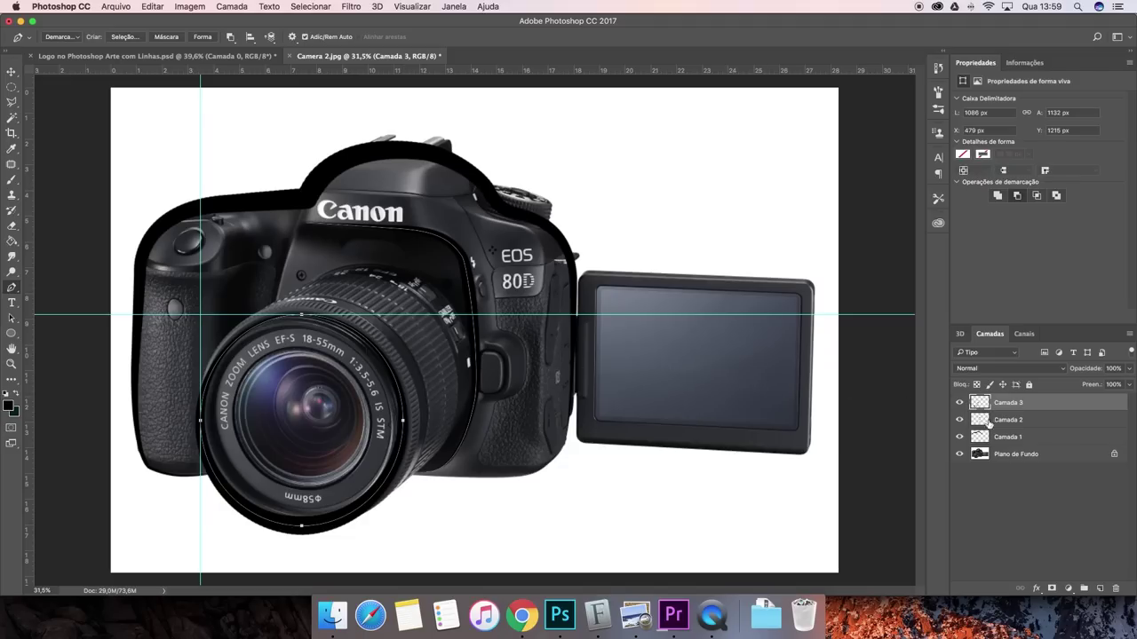
# Add new layer Camada 4 and draw a curved Pen path over the top of the lens barrel.
pyautogui.click(1099, 588)
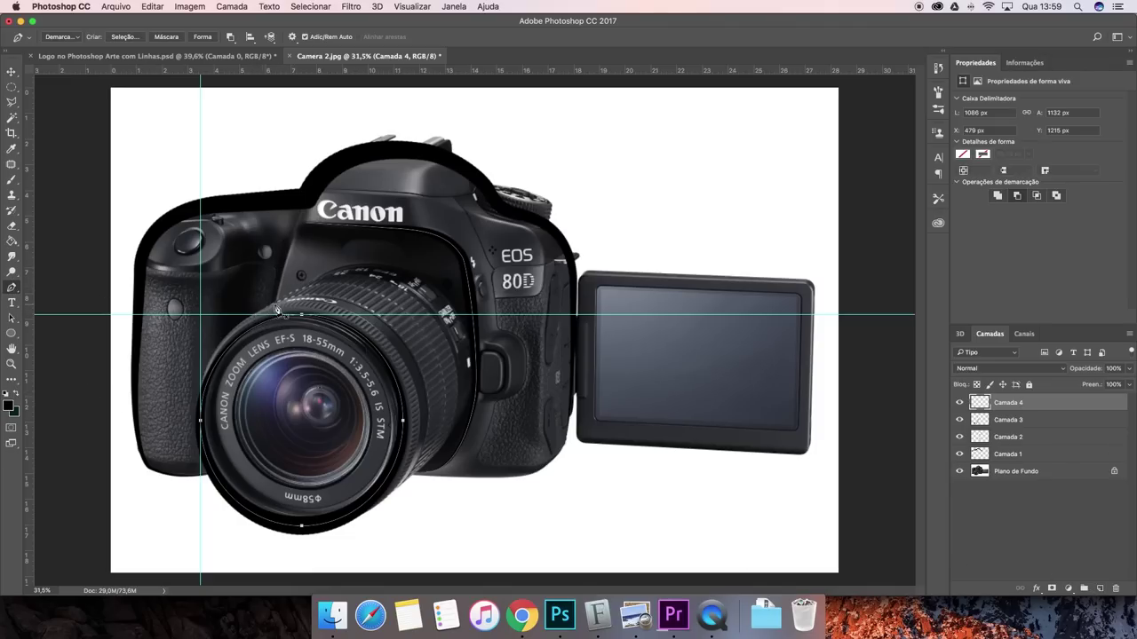
pyautogui.click(231, 331)
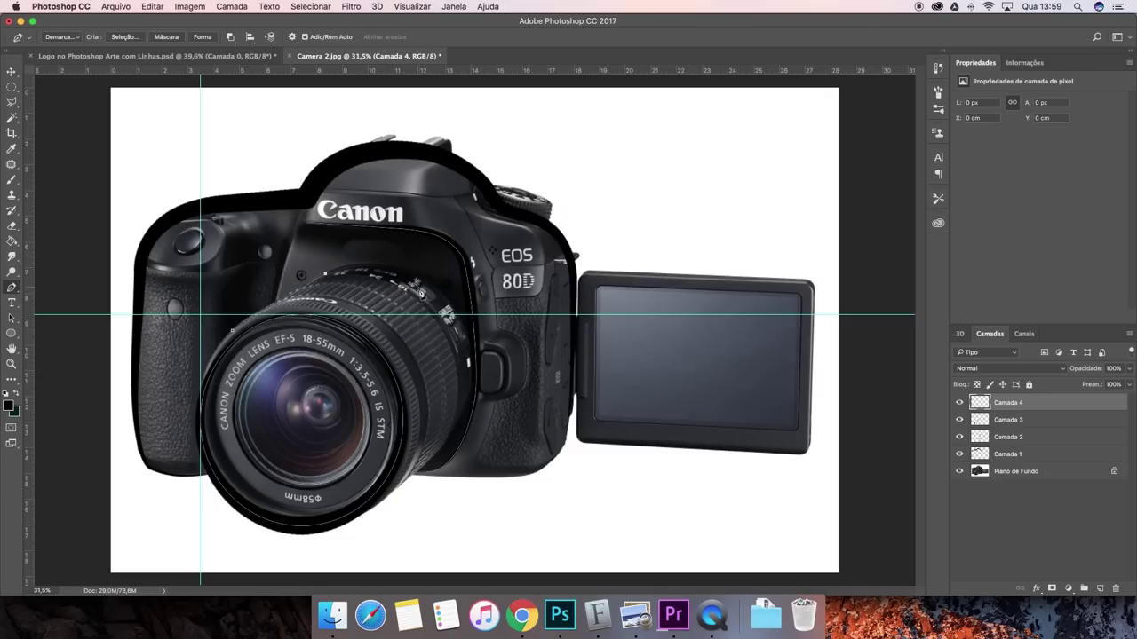
pyautogui.moveTo(470, 354); pyautogui.dragTo(474, 380)
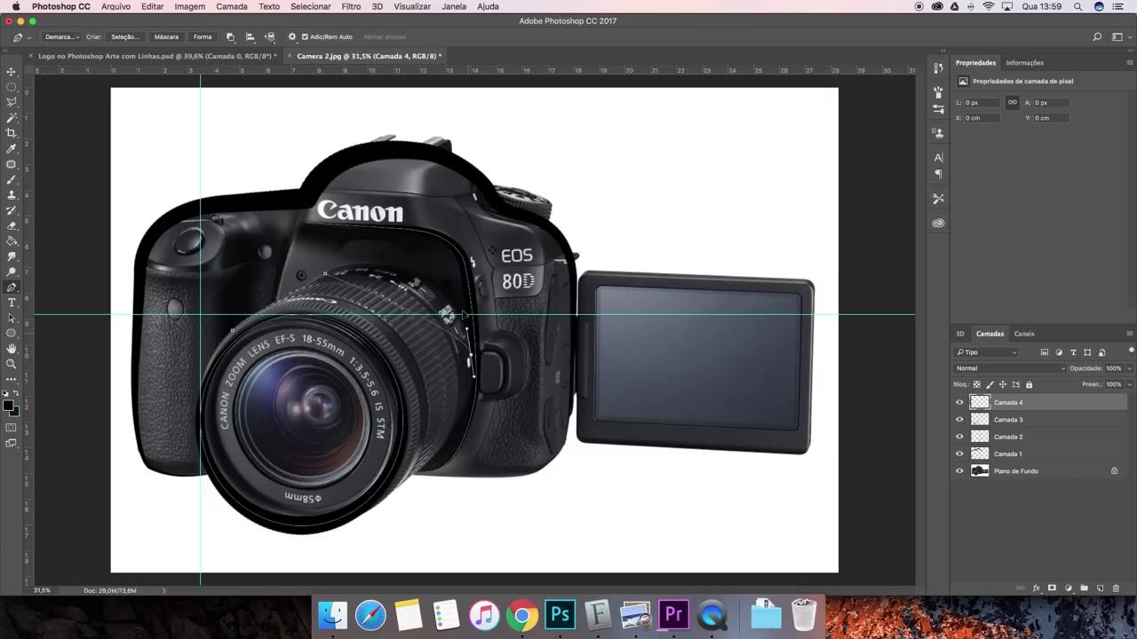
pyautogui.click(440, 235)
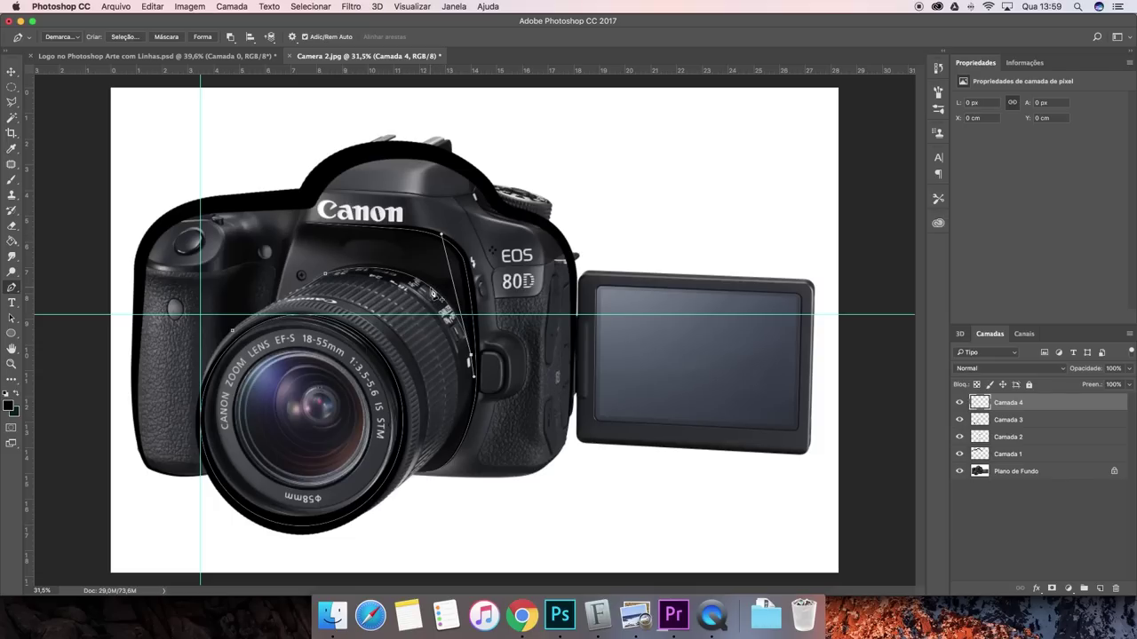
pyautogui.click(11, 180)
pyautogui.click(61, 38)
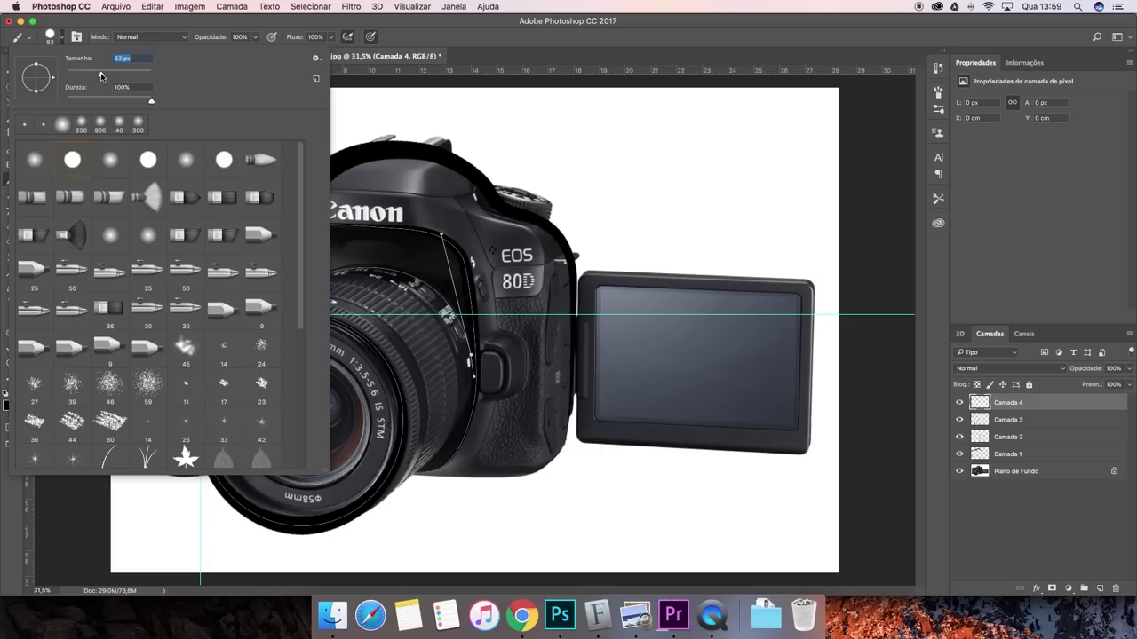
# Set the brush to 78 px and stroke the lens-barrel curve with Pincel, then check it.
pyautogui.moveTo(100, 76); pyautogui.dragTo(98, 78)
pyautogui.press('Return')
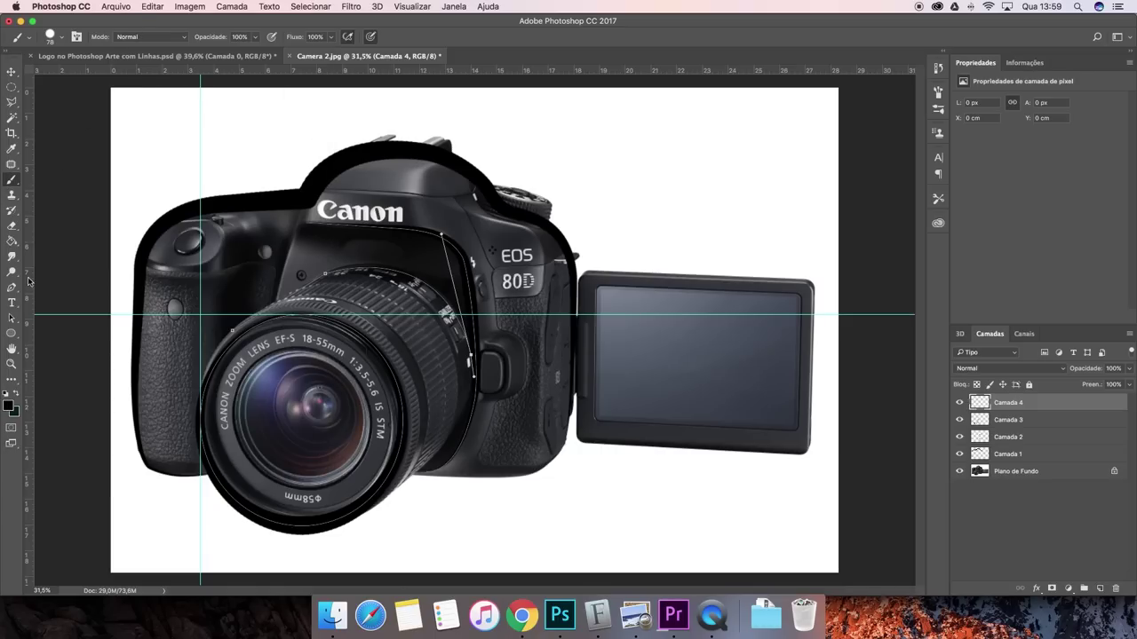
pyautogui.click(11, 287)
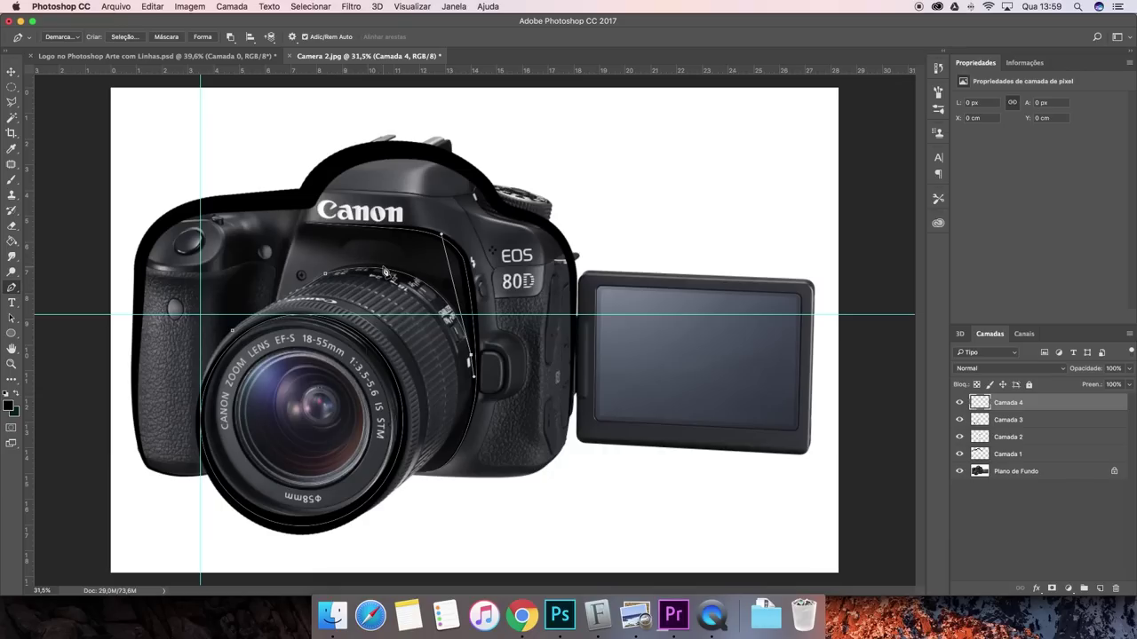
pyautogui.rightClick(384, 268)
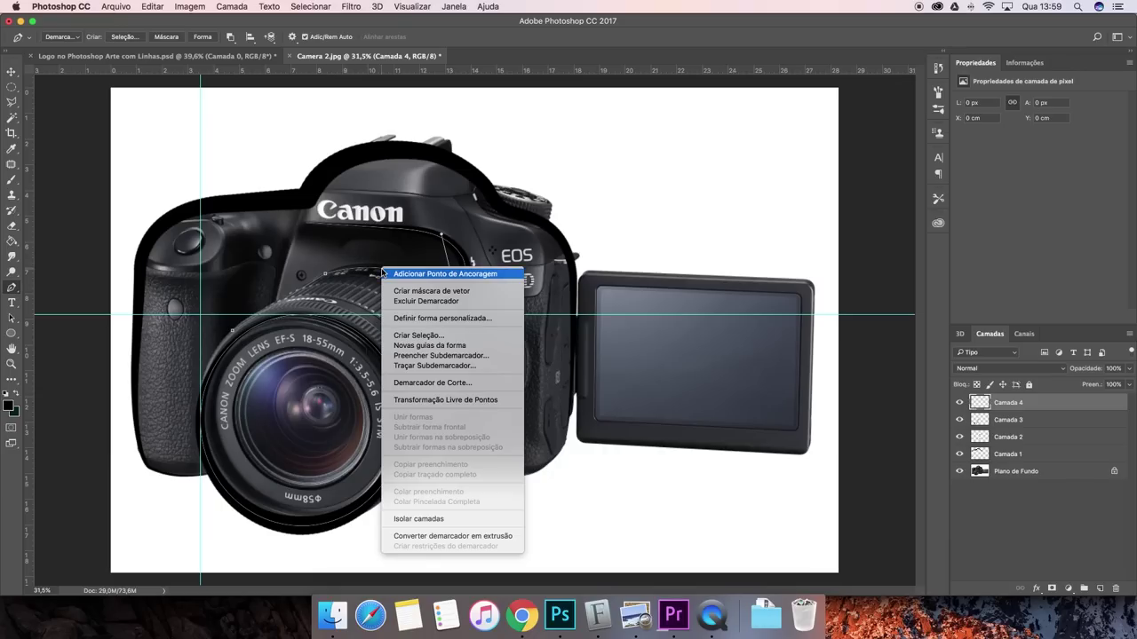
pyautogui.click(461, 366)
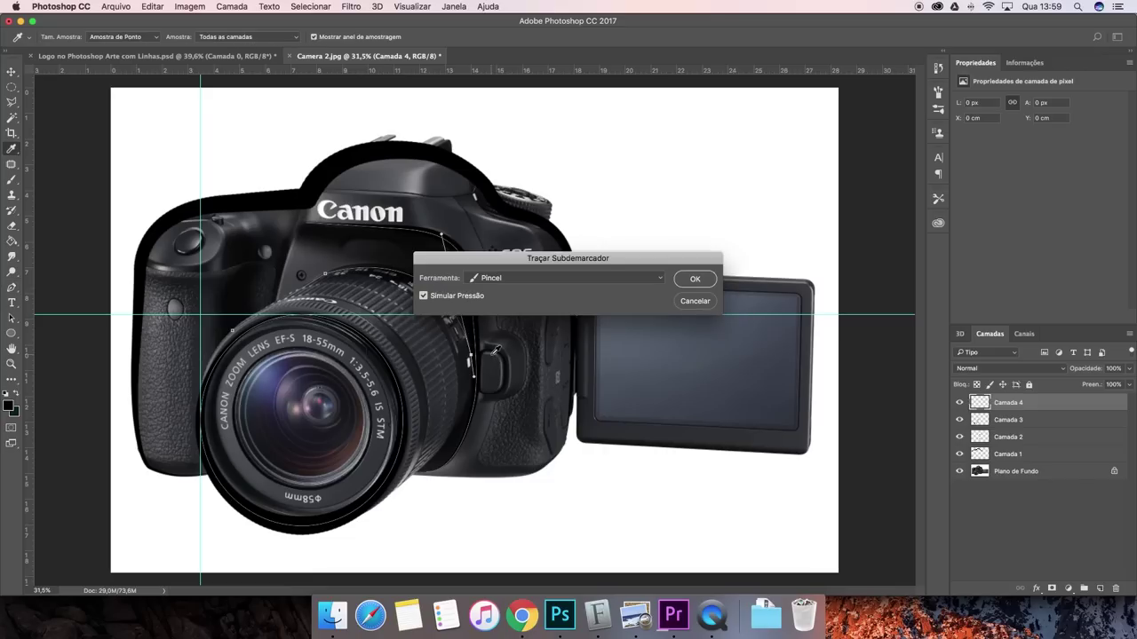
pyautogui.click(701, 282)
pyautogui.click(960, 473)
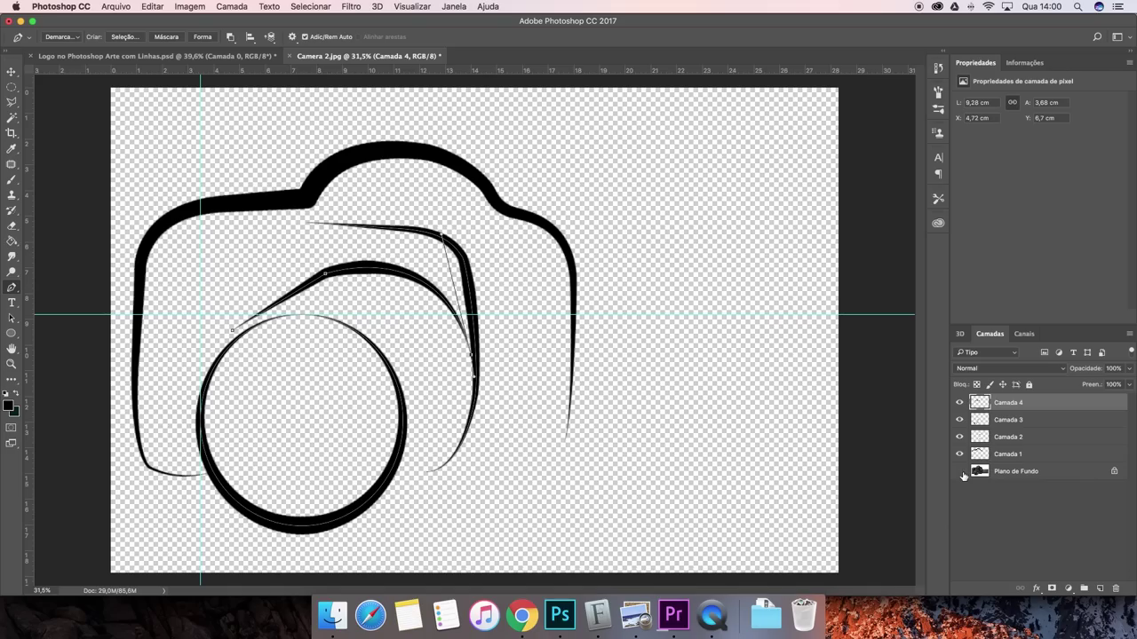
pyautogui.click(959, 472)
# Add new layer Camada 5 and move both guides to the lens centre.
pyautogui.click(1100, 588)
pyautogui.click(12, 333)
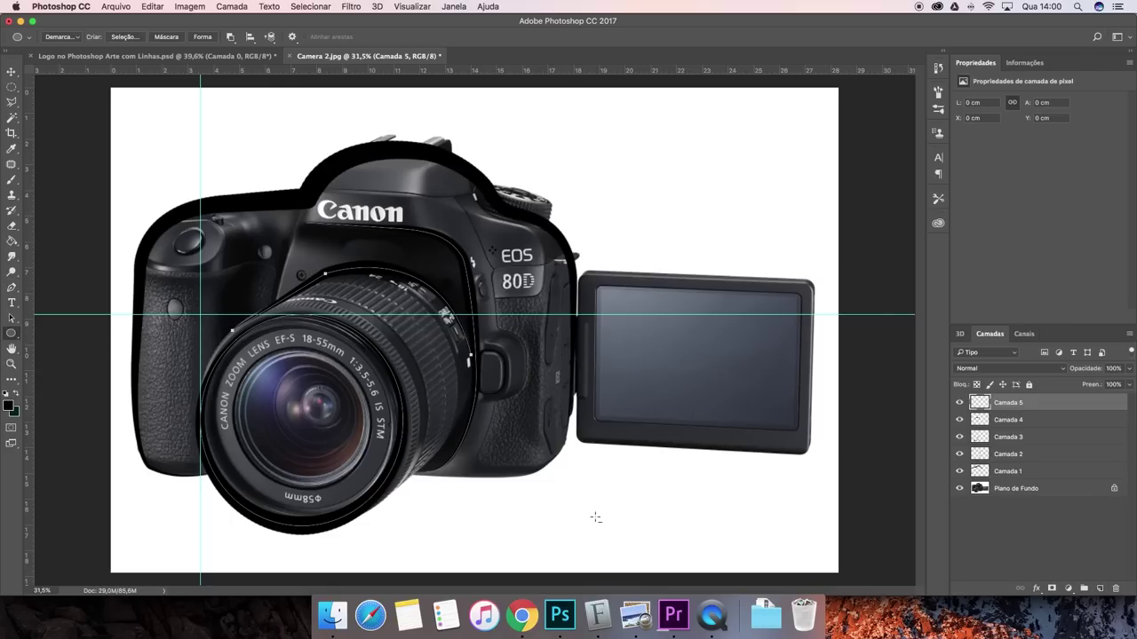
pyautogui.press('p')
pyautogui.moveTo(296, 314); pyautogui.dragTo(293, 348)
pyautogui.moveTo(201, 355)
pyautogui.mouseDown()
pyautogui.moveTo(238, 359)
pyautogui.moveTo(371, 487)
pyautogui.mouseUp()
pyautogui.press('u')
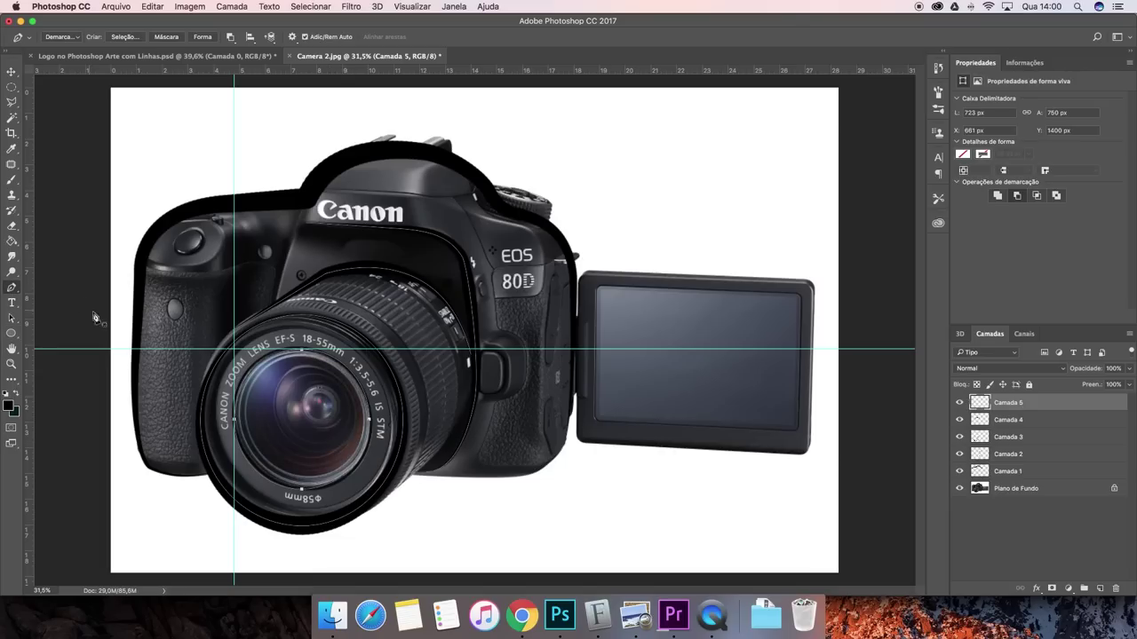
# Stroke the inner lens circle path with Pincel to form a black ring.
pyautogui.click(12, 182)
pyautogui.click(55, 36)
pyautogui.press('i')
pyautogui.rightClick(312, 349)
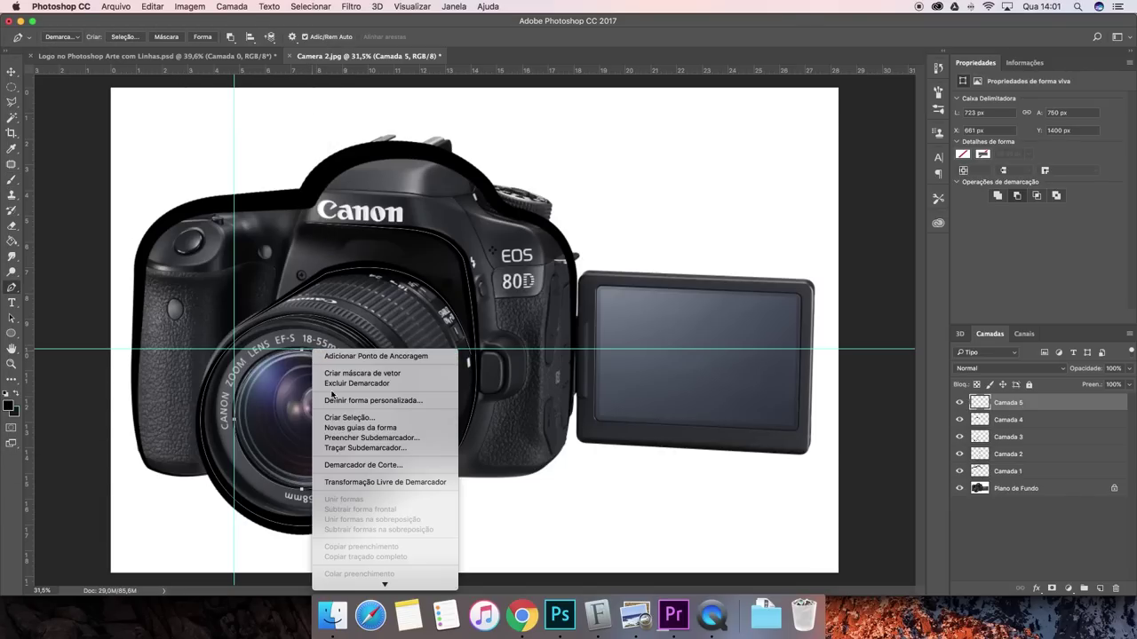
pyautogui.click(382, 448)
pyautogui.click(698, 279)
pyautogui.press('p')
# Check the ring against the photo, nudge it with the Move tool, and delete the leftover path.
pyautogui.click(958, 489)
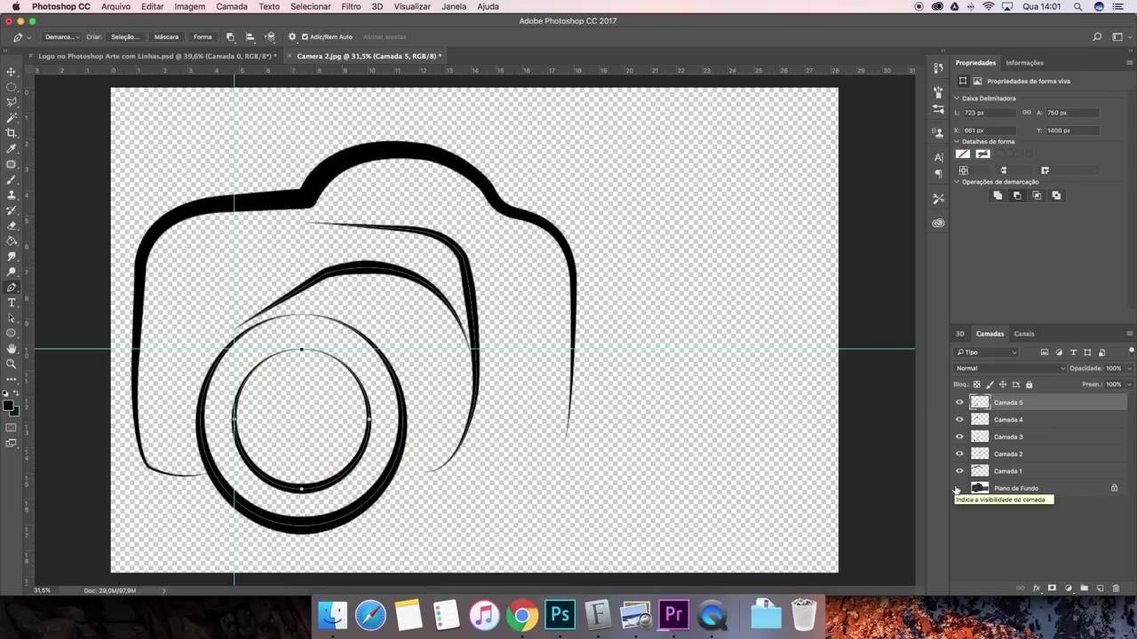
pyautogui.click(958, 488)
pyautogui.click(958, 489)
pyautogui.click(11, 72)
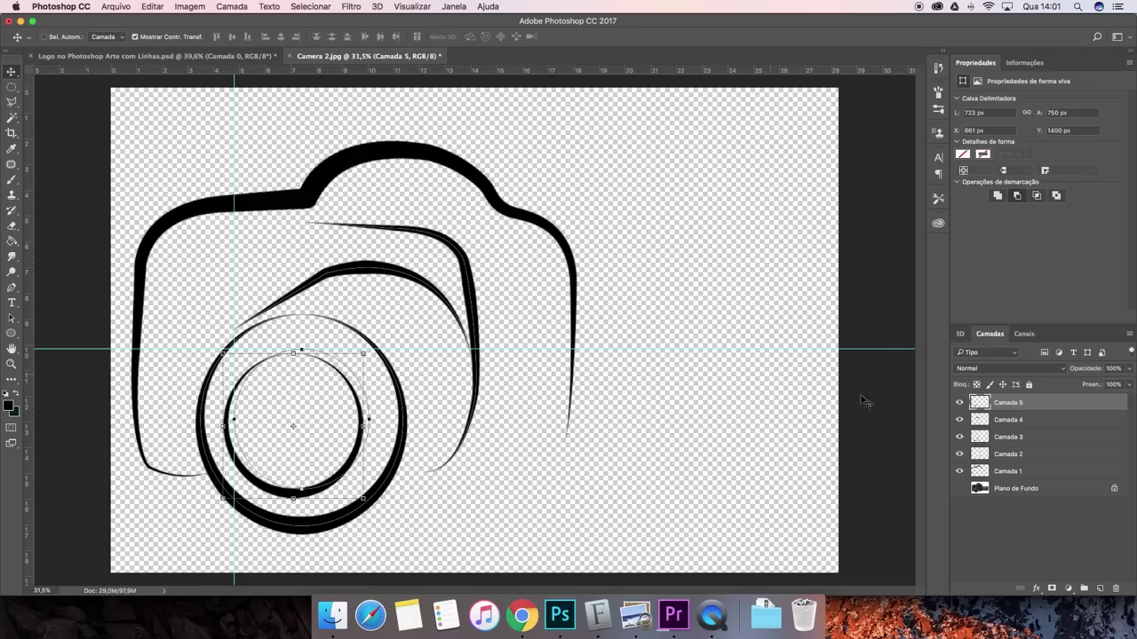
pyautogui.click(959, 488)
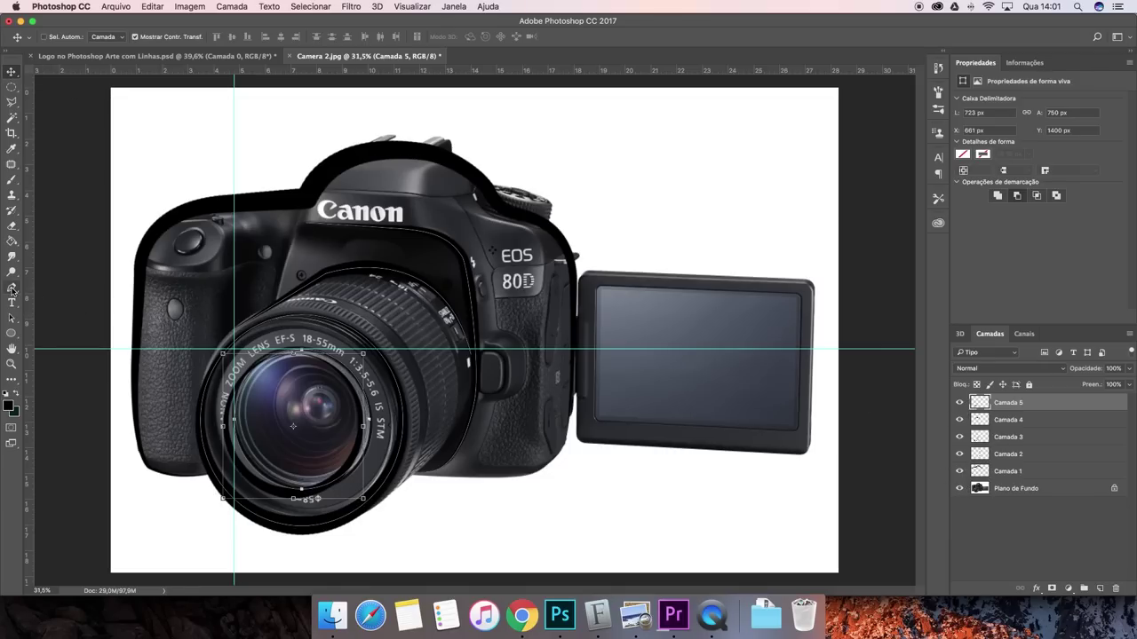
pyautogui.click(12, 290)
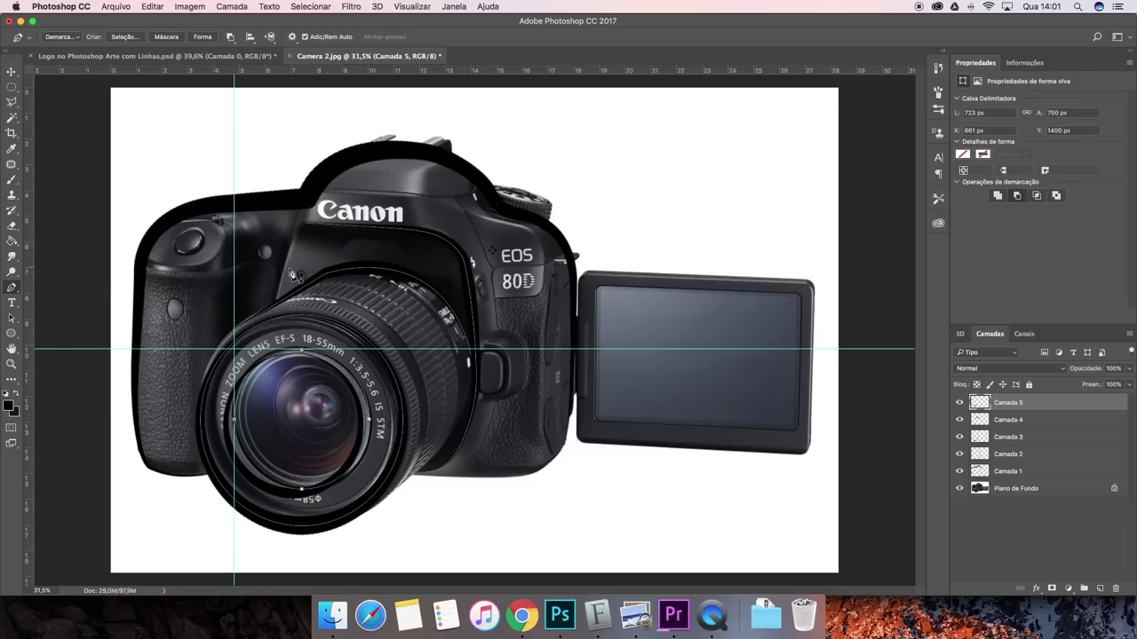
pyautogui.rightClick(343, 274)
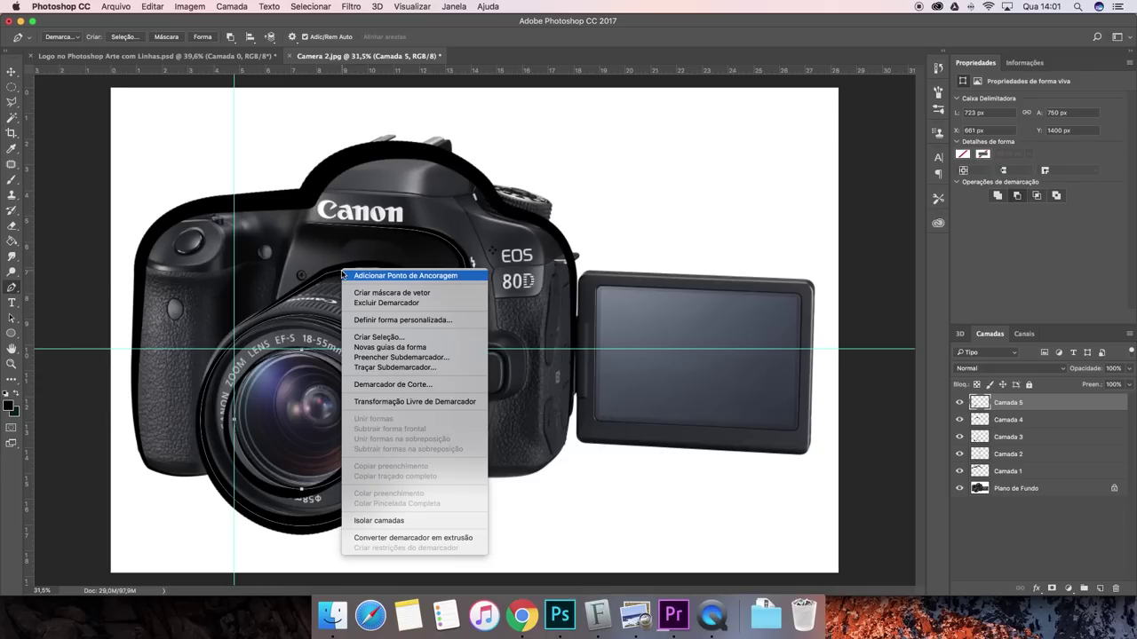
pyautogui.click(400, 304)
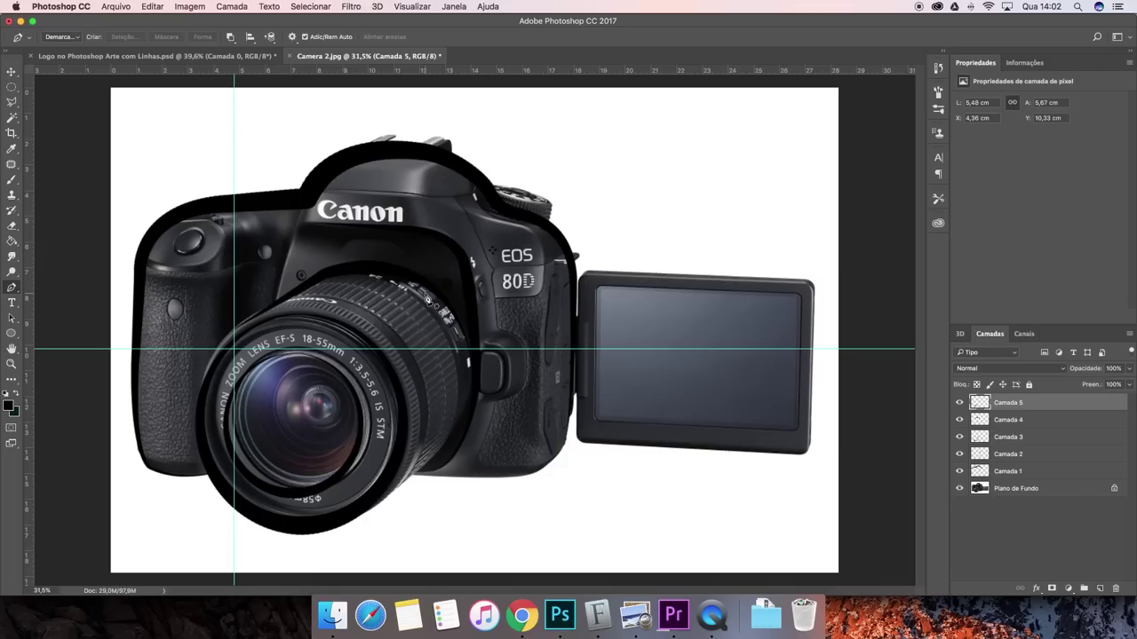
# Create a new layer for the right-side lines, undoing extra layers and checking the top path's options.
pyautogui.press('alt+shift+super+n')
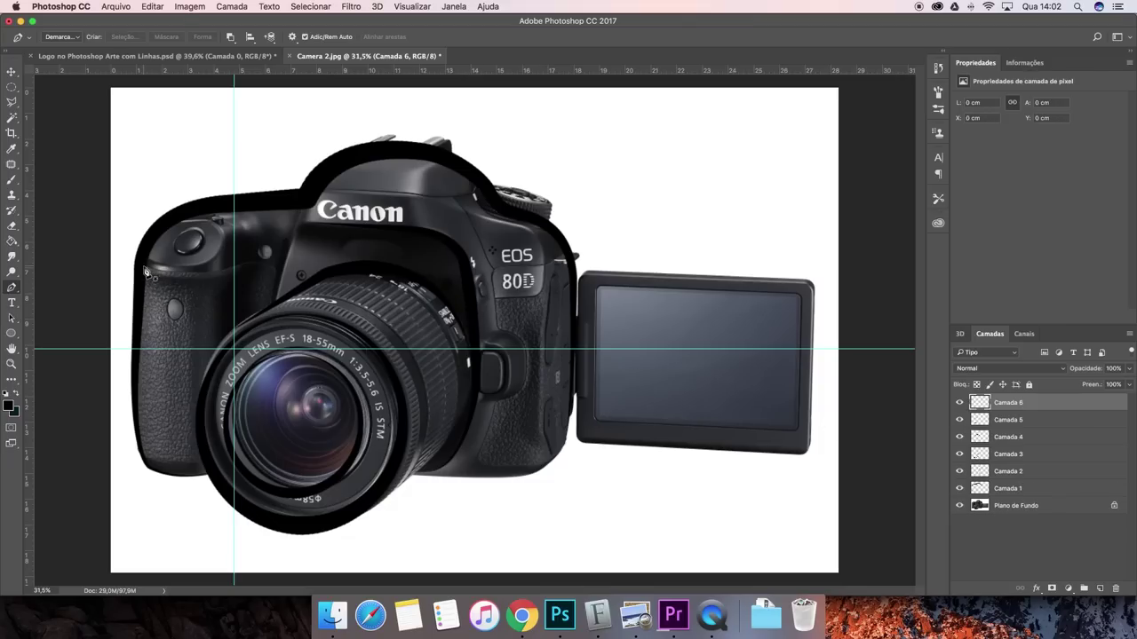
pyautogui.rightClick(257, 252)
pyautogui.press('Escape')
pyautogui.press('b')
pyautogui.click(59, 38)
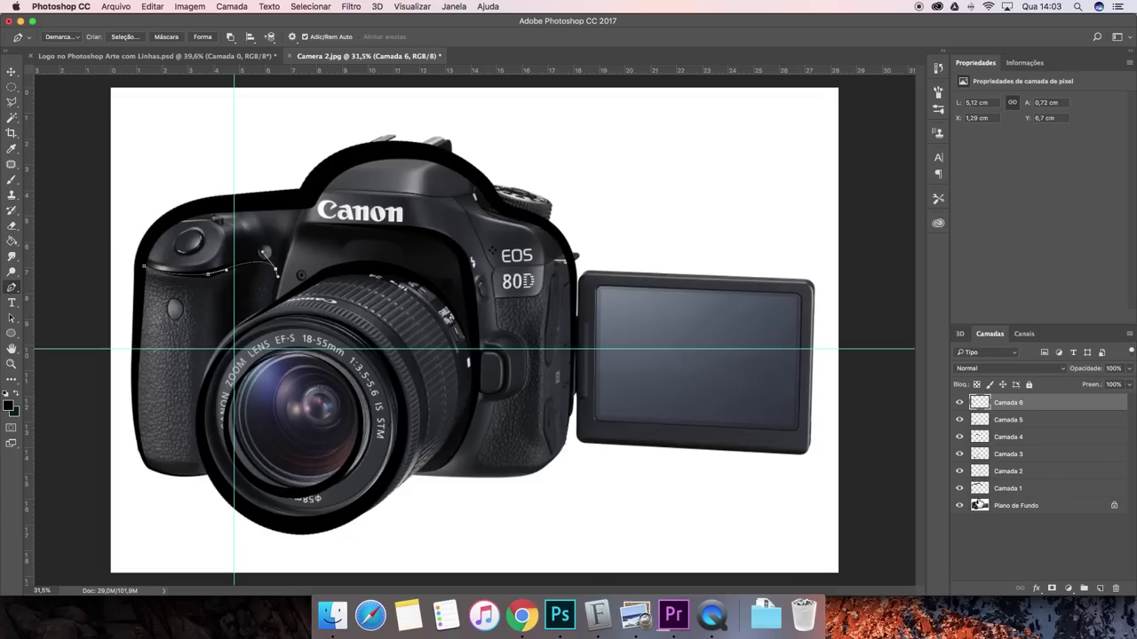
pyautogui.press('alt+shift+super+n')
pyautogui.press('alt+shift+super+n')
pyautogui.press('Escape')
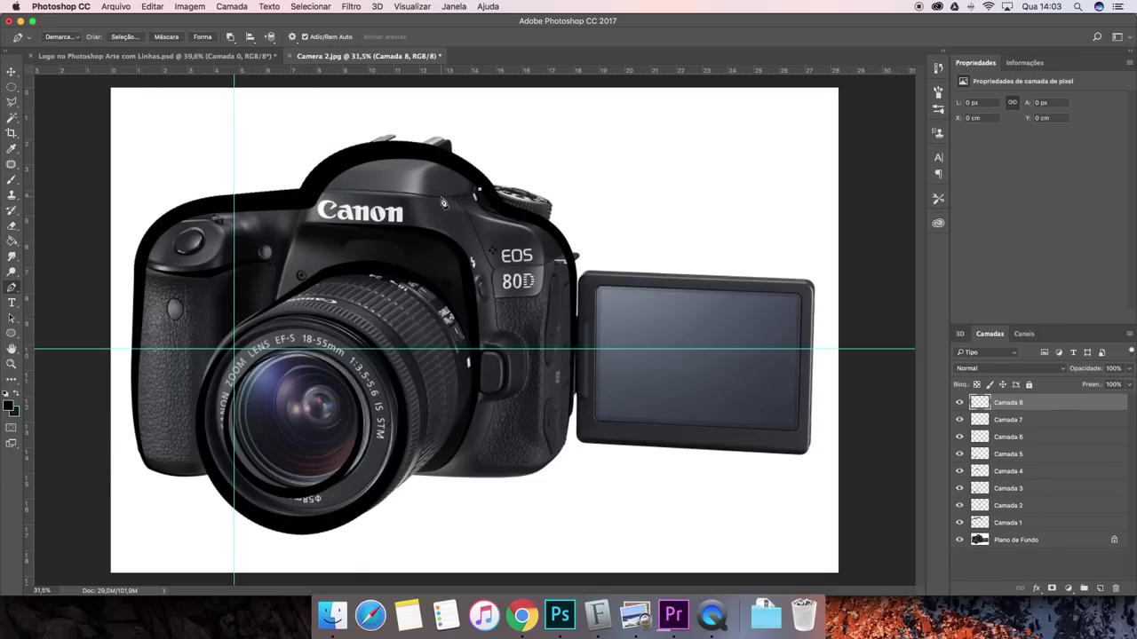
pyautogui.press('alt+super+z')
pyautogui.press('alt+super+z')
pyautogui.press('alt+super+z')
pyautogui.rightClick(450, 192)
pyautogui.press('Escape')
pyautogui.rightClick(451, 191)
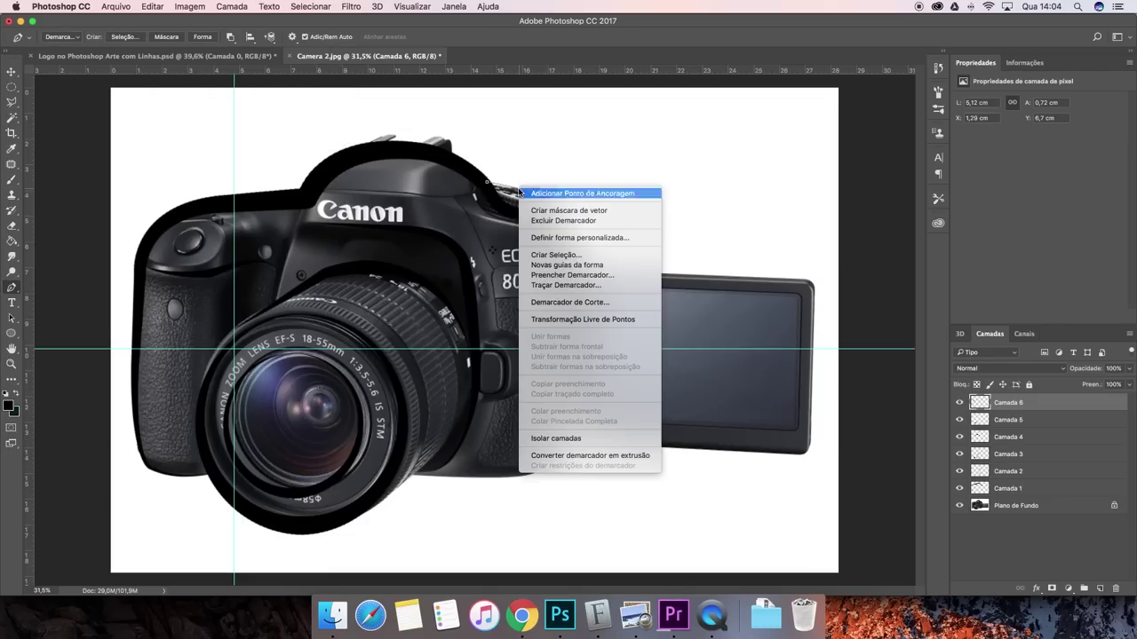
pyautogui.press('Escape')
pyautogui.rightClick(539, 192)
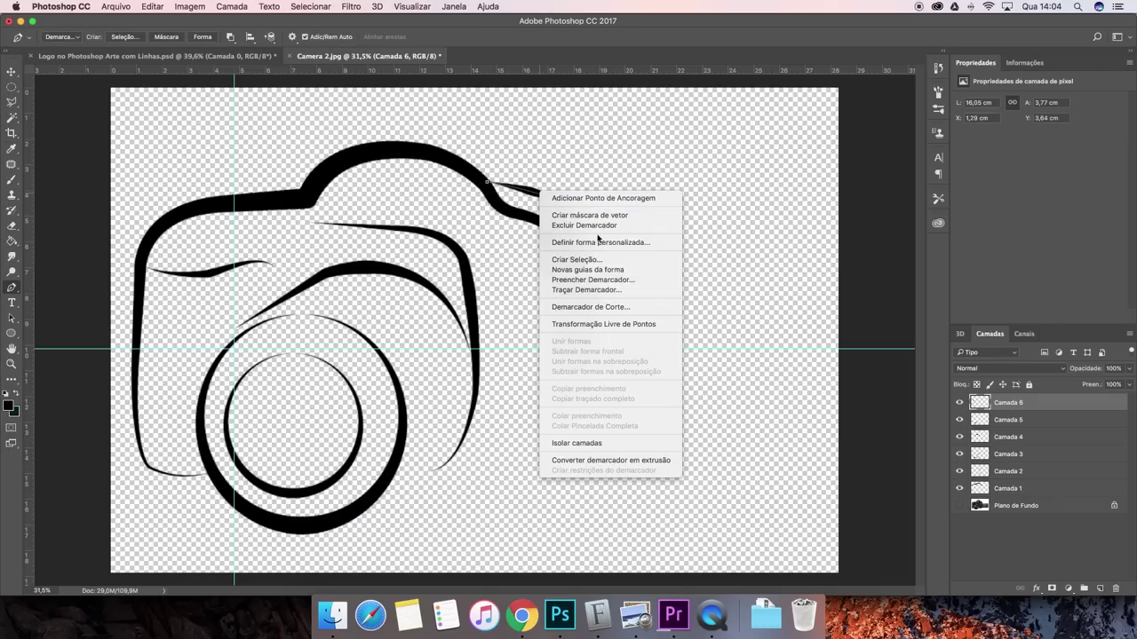
pyautogui.press('Escape')
pyautogui.click(959, 505)
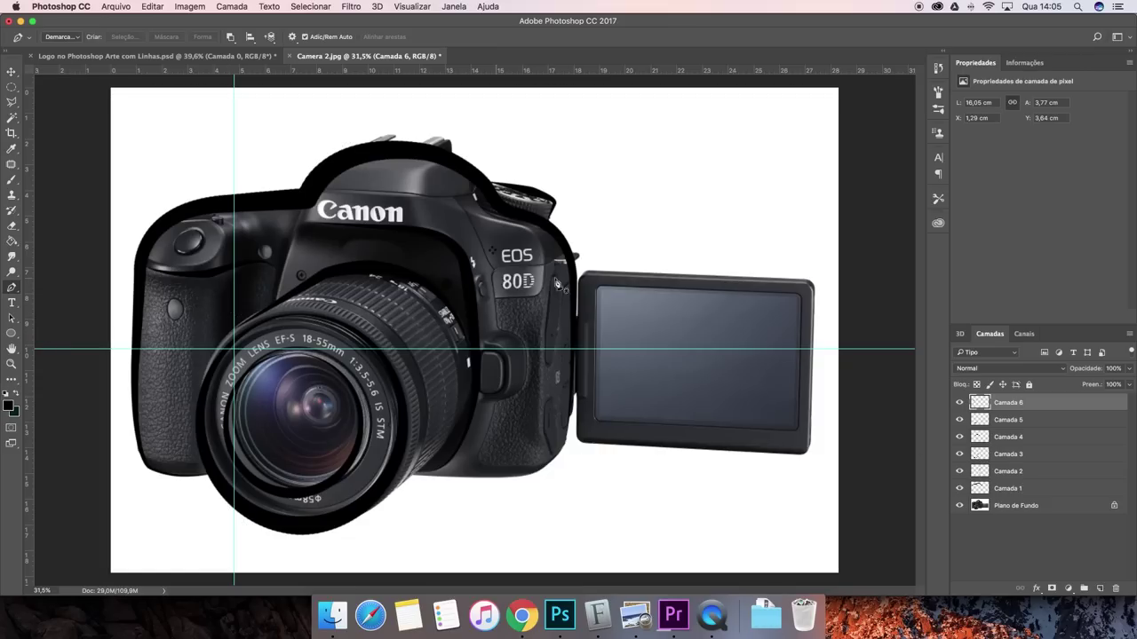
# On a new layer, trace the camera body's right edge with a five-anchor Pen path.
pyautogui.press('alt+shift+super+n')
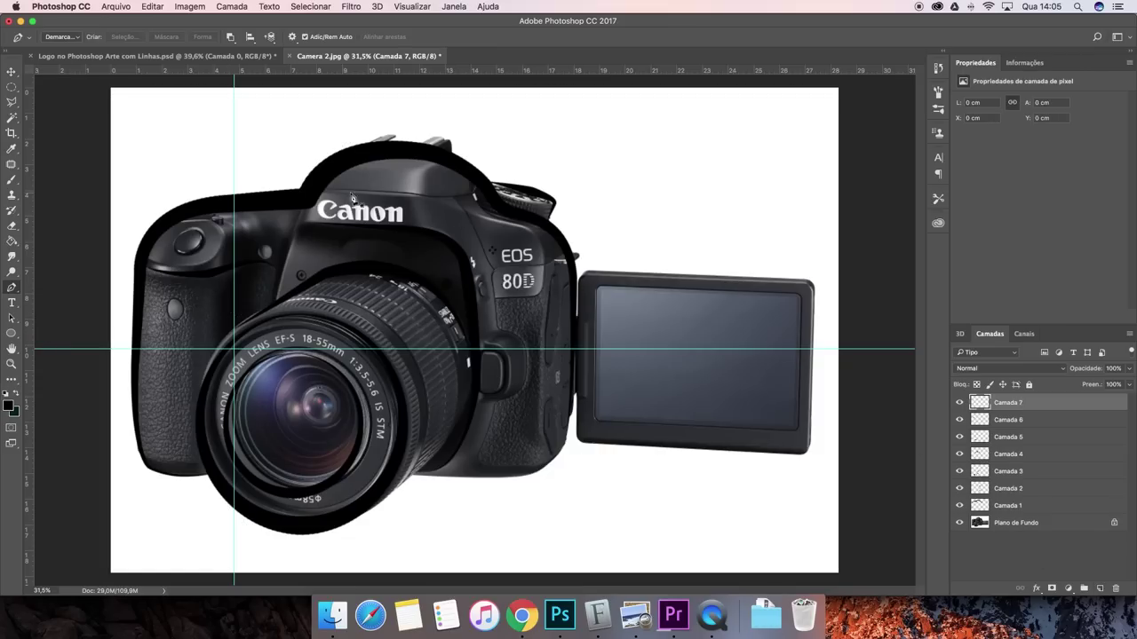
pyautogui.click(375, 190)
pyautogui.click(477, 215)
pyautogui.click(545, 274)
pyautogui.click(545, 311)
pyautogui.click(539, 399)
pyautogui.scroll(5, 543, 399)
pyautogui.scroll(-5, 543, 453)
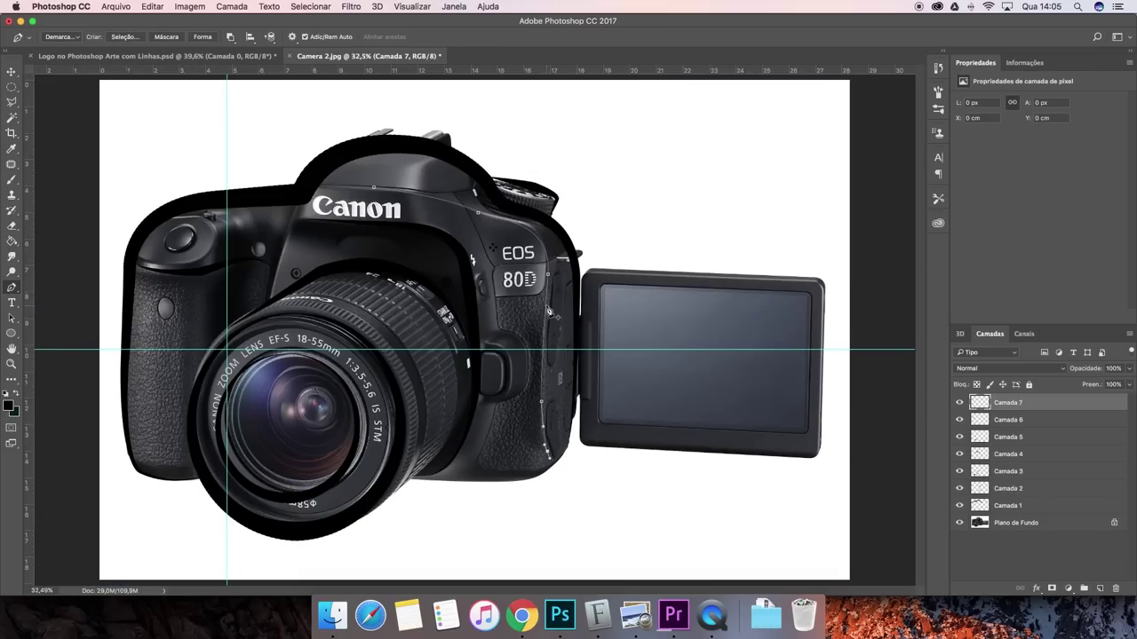
pyautogui.rightClick(527, 228)
pyautogui.press('Escape')
# Zoom out and toggle the Plano de Fundo photo to compare the line art, leaving it hidden.
pyautogui.click(959, 523)
pyautogui.press('super+minus')
pyautogui.press('super+minus')
pyautogui.click(1022, 522)
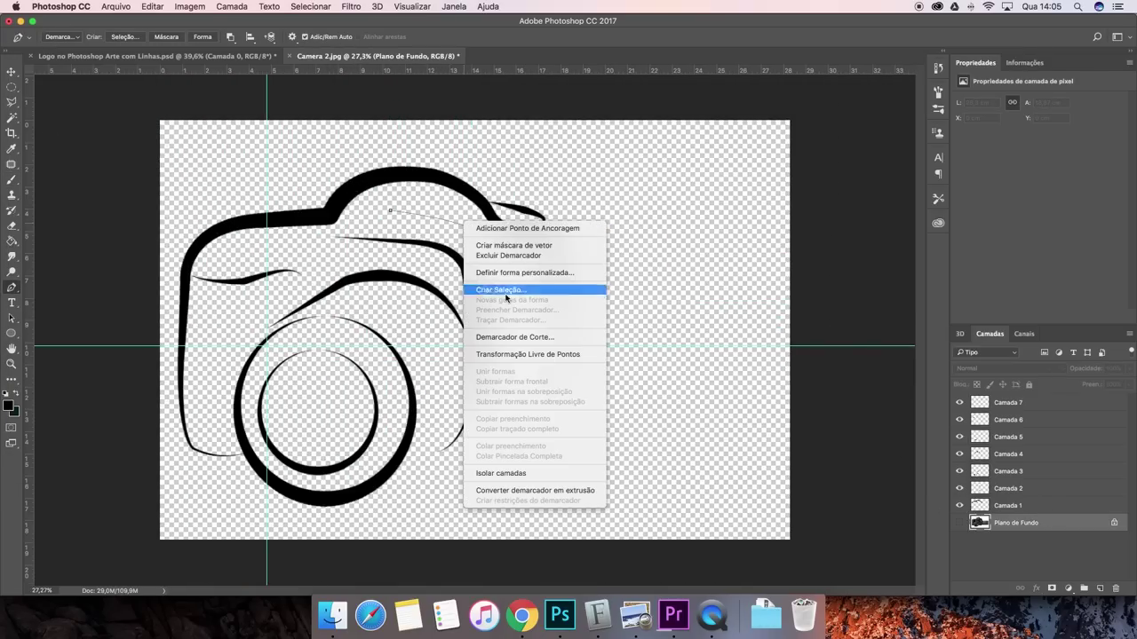
pyautogui.click(576, 297)
pyautogui.press('Escape')
pyautogui.rightClick(518, 241)
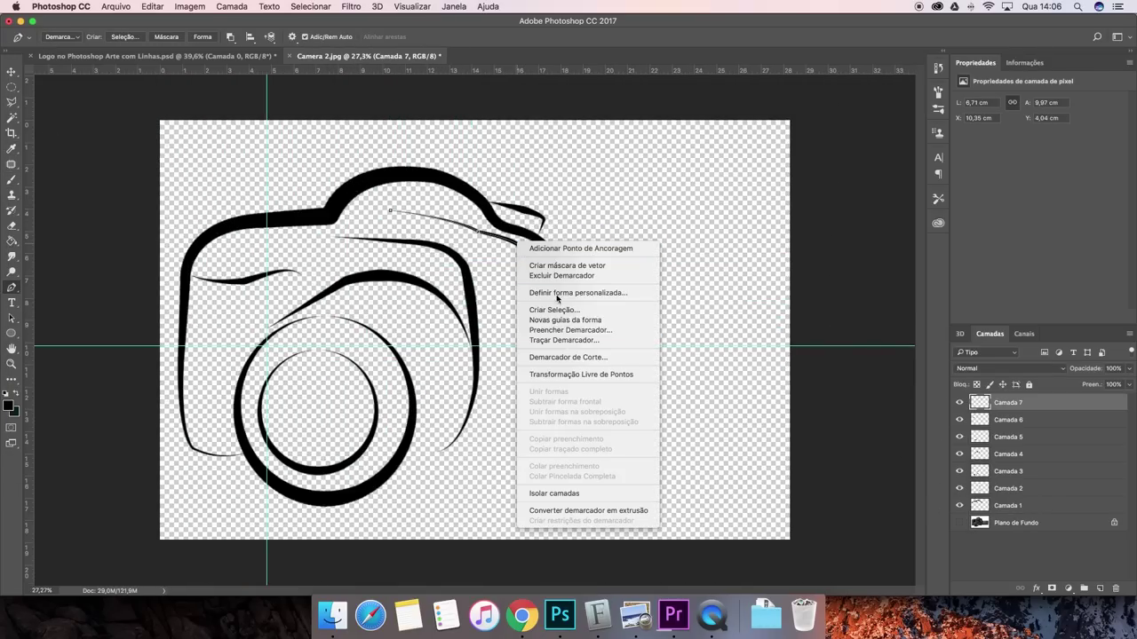
pyautogui.press('Escape')
pyautogui.press('super+minus')
pyautogui.press('super+minus')
pyautogui.click(959, 522)
pyautogui.click(958, 522)
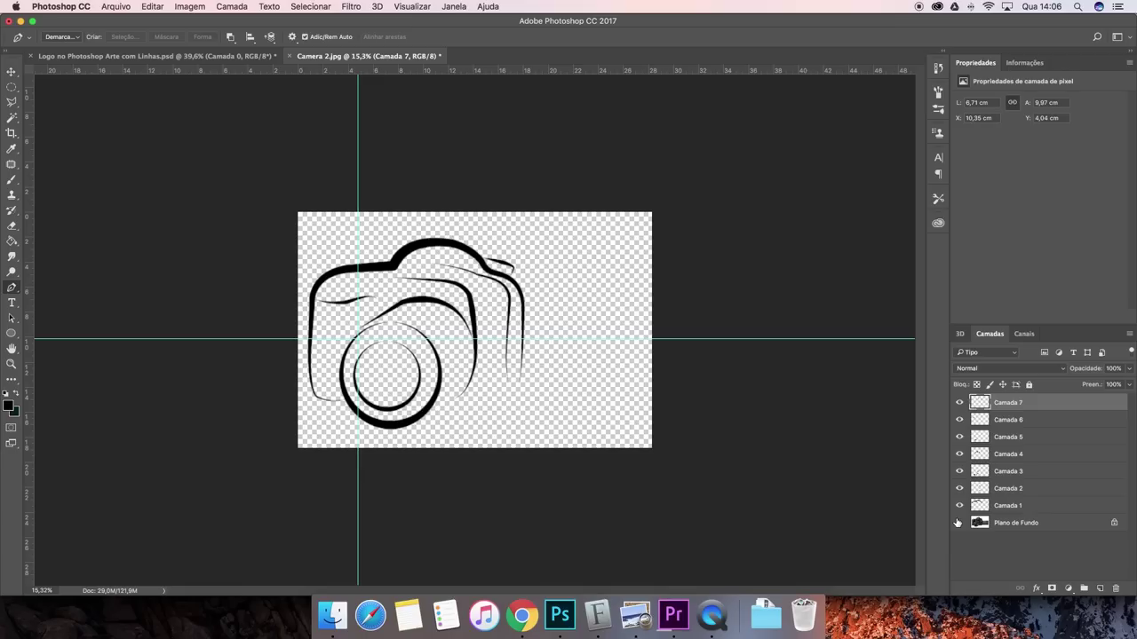
pyautogui.click(958, 523)
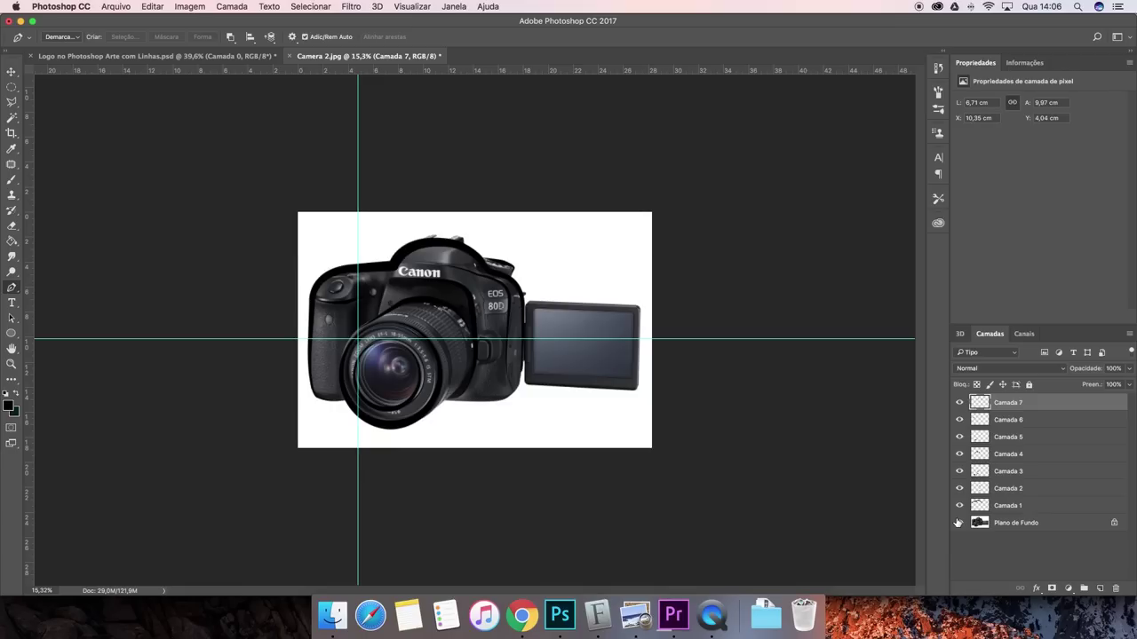
pyautogui.click(958, 522)
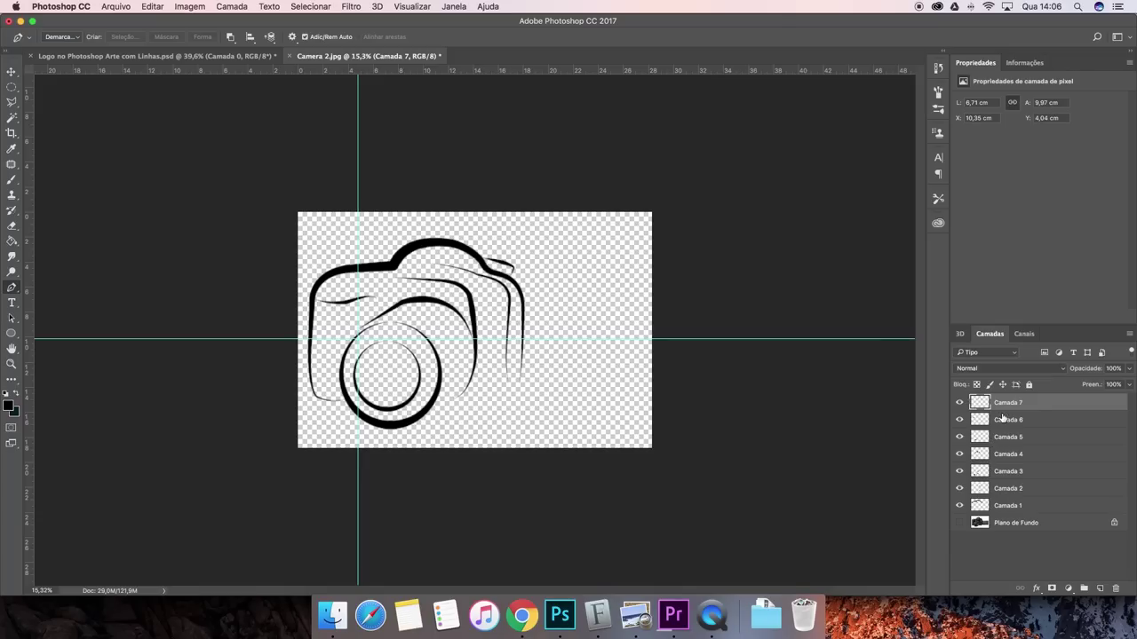
# Group Camada 1–7 into Agrupar 1 and drag the Plano de Fundo photo layer to the trash.
pyautogui.keyDown('shift'); pyautogui.click(1030, 505); pyautogui.keyUp('shift')
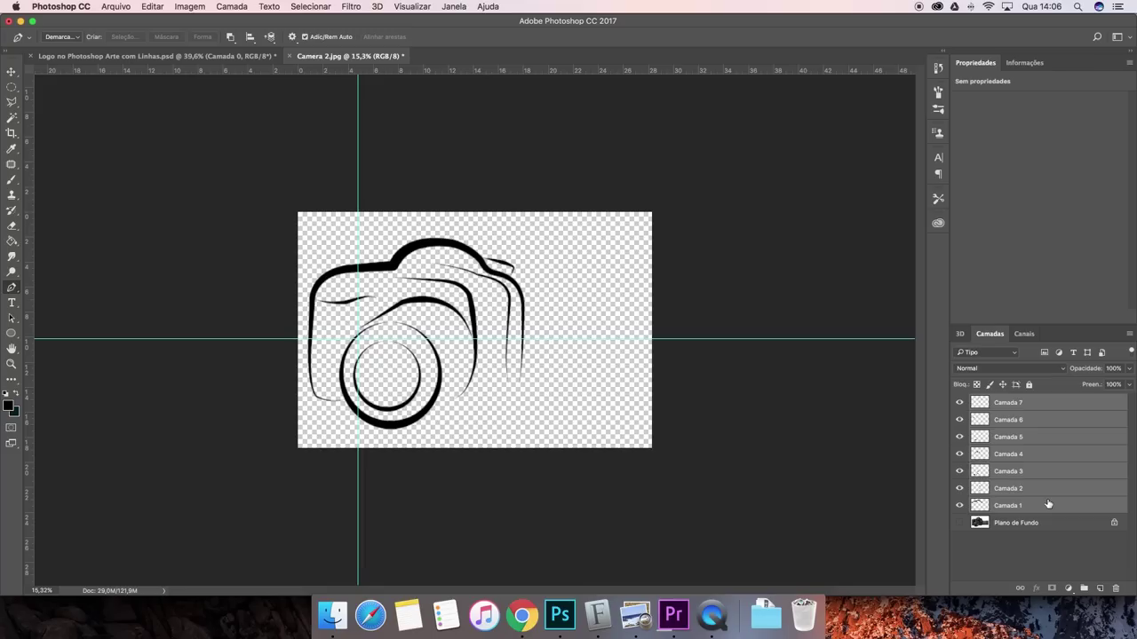
pyautogui.press('super+g')
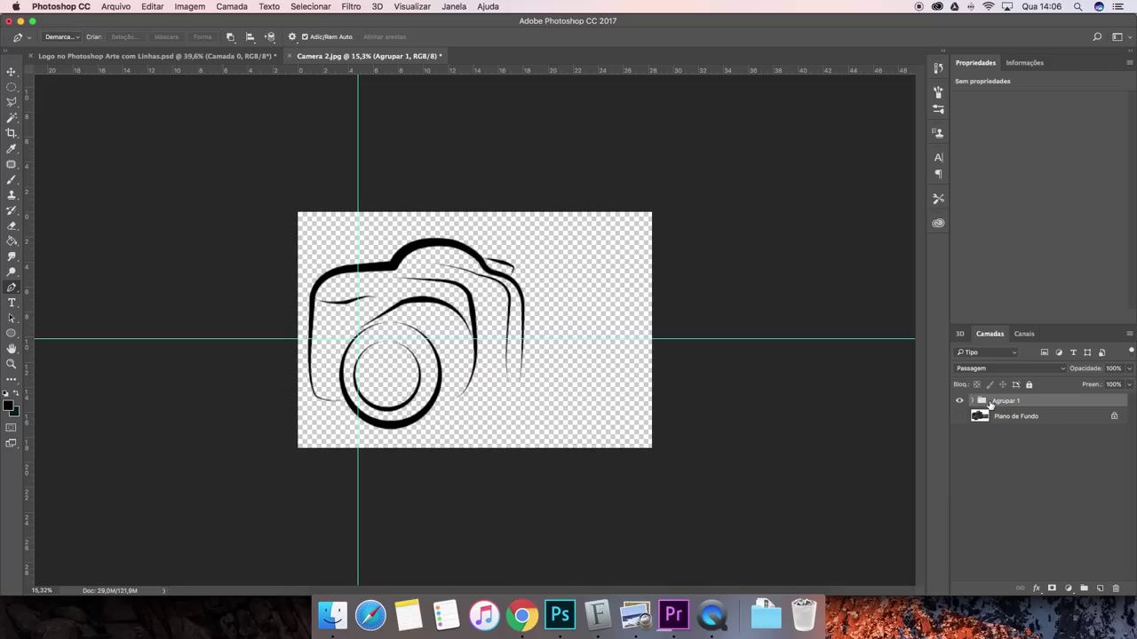
pyautogui.click(959, 416)
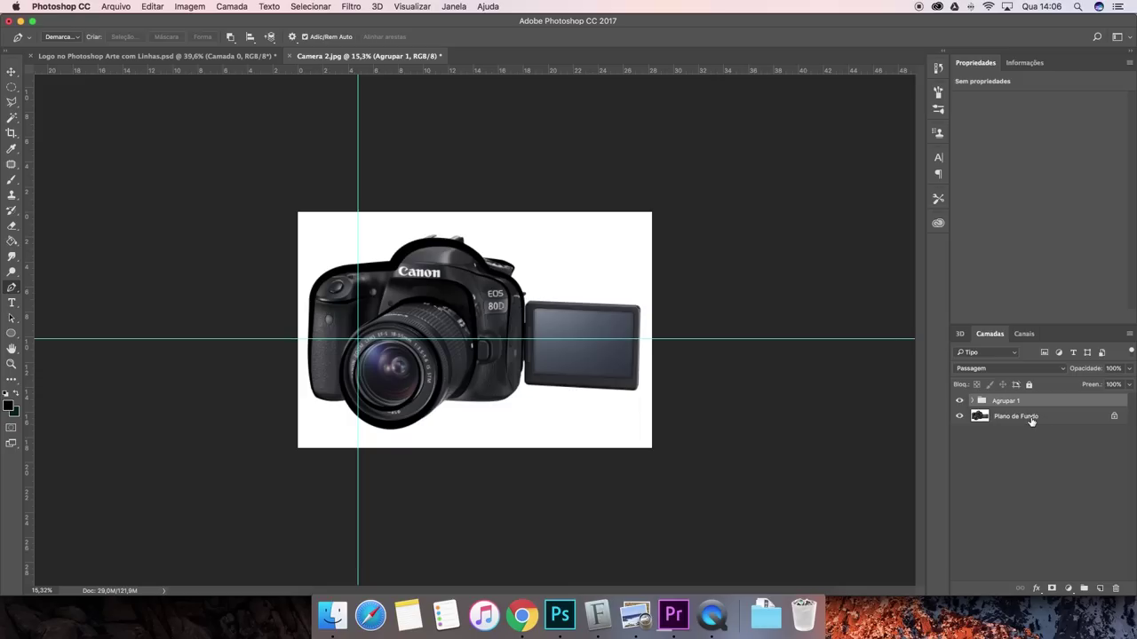
pyautogui.moveTo(1026, 419); pyautogui.dragTo(1119, 588)
# Add Camada 8 beneath Agrupar 1 and fill it with white using the Paint Bucket.
pyautogui.click(1099, 588)
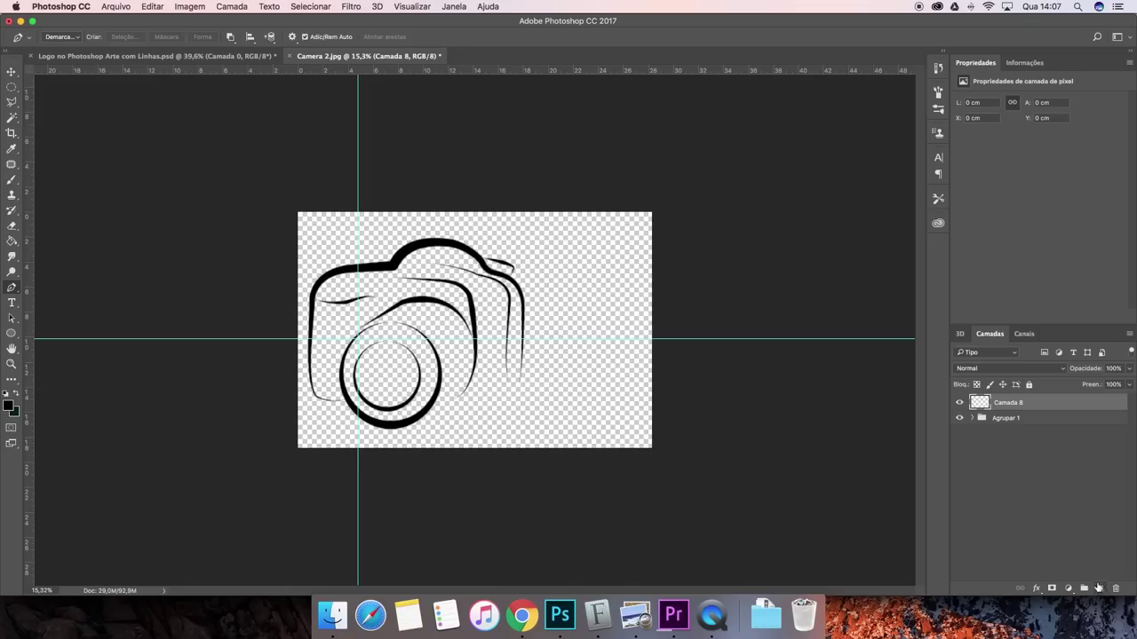
pyautogui.moveTo(1003, 405); pyautogui.dragTo(1016, 429)
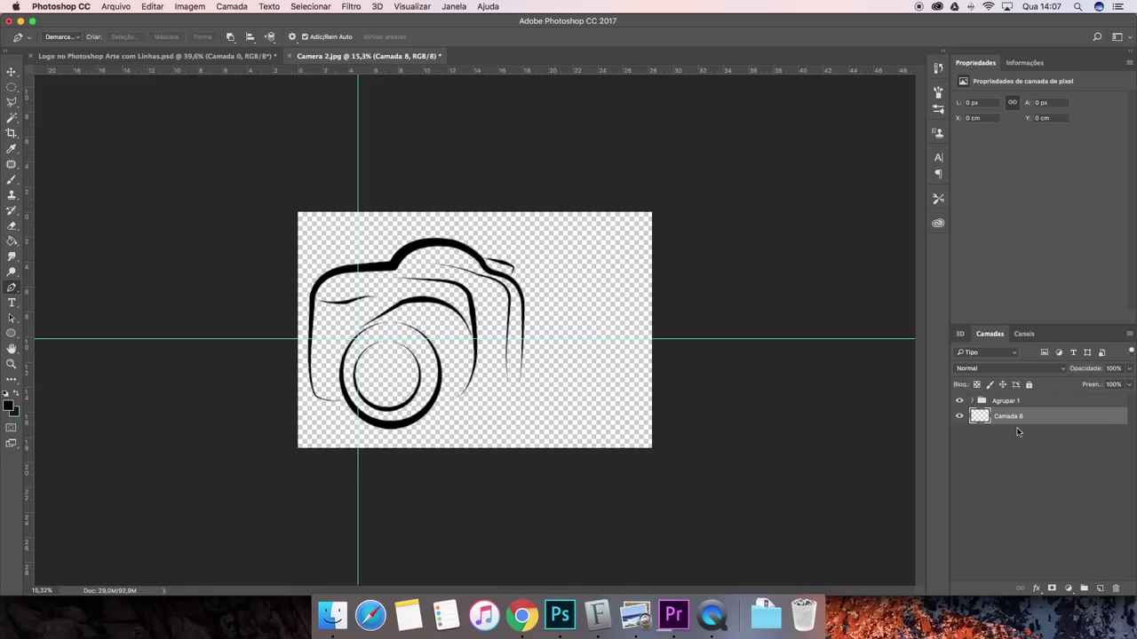
pyautogui.click(13, 242)
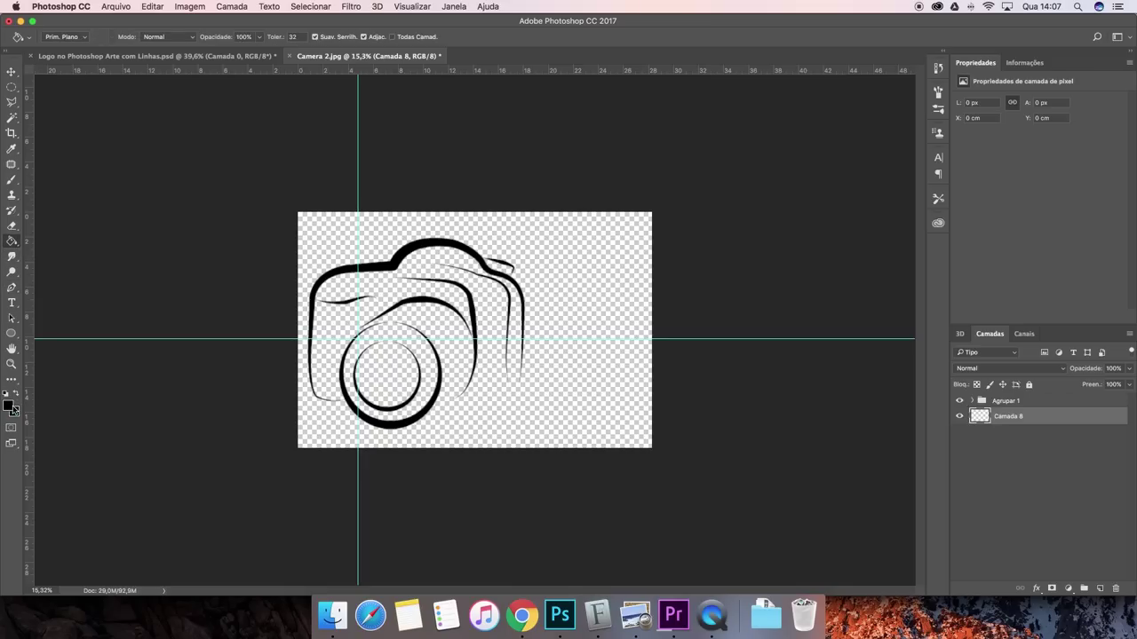
pyautogui.click(10, 407)
pyautogui.moveTo(665, 271); pyautogui.dragTo(616, 157)
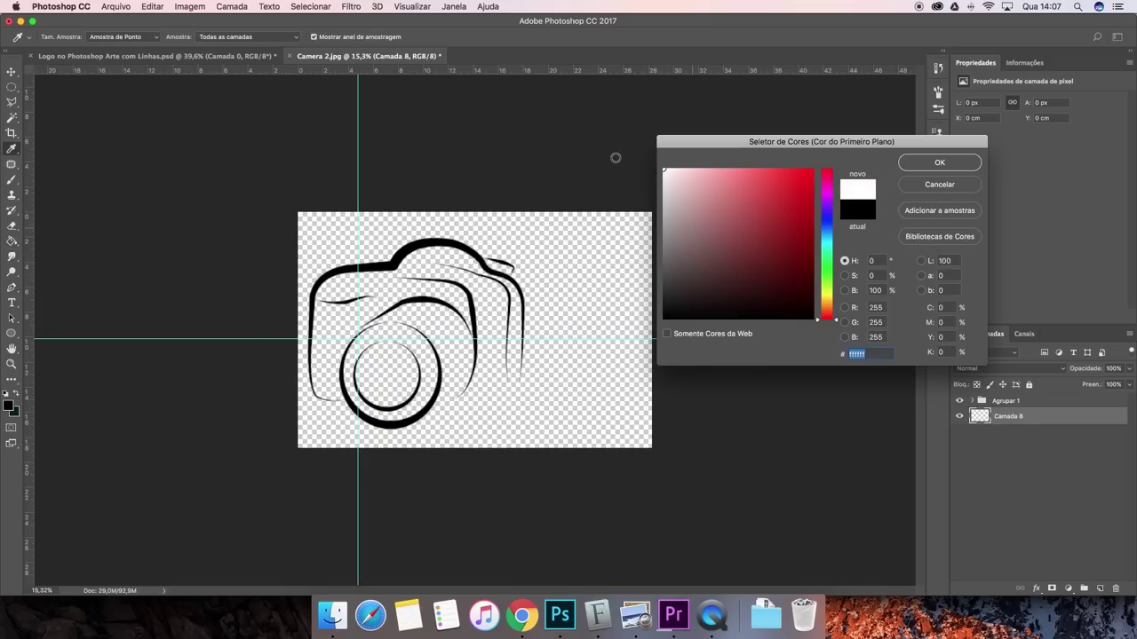
pyautogui.click(918, 166)
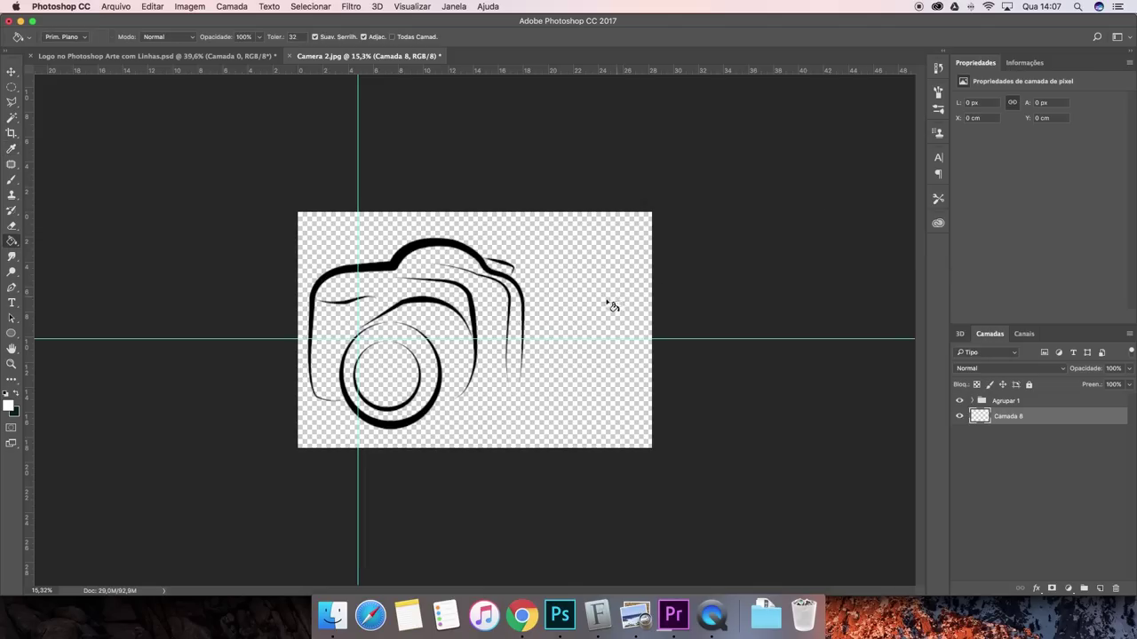
pyautogui.click(574, 307)
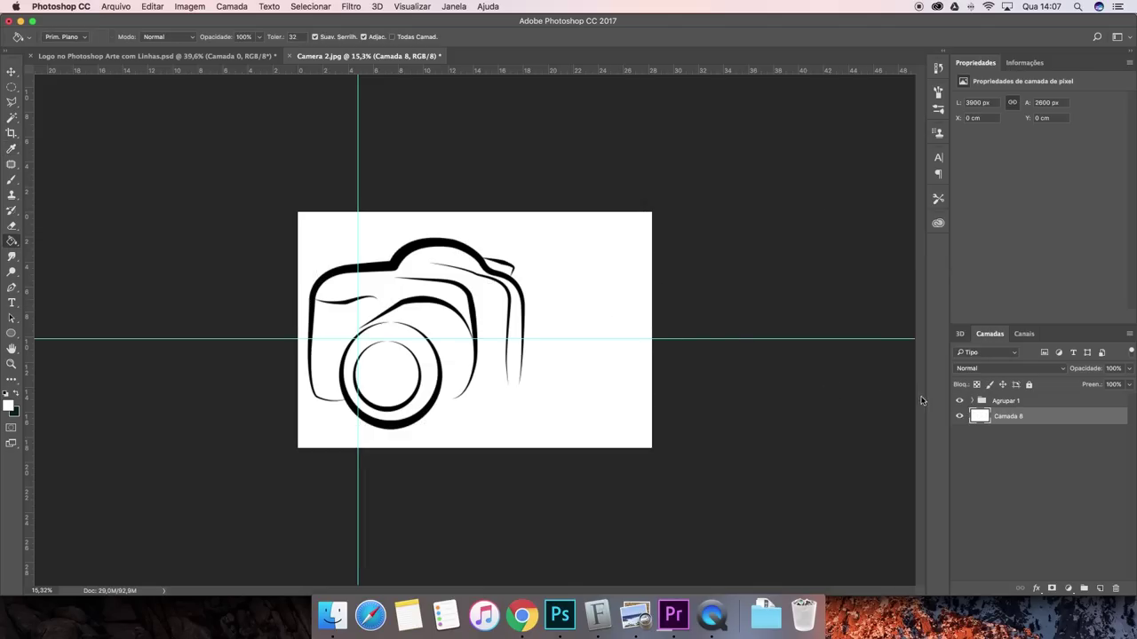
pyautogui.click(1015, 403)
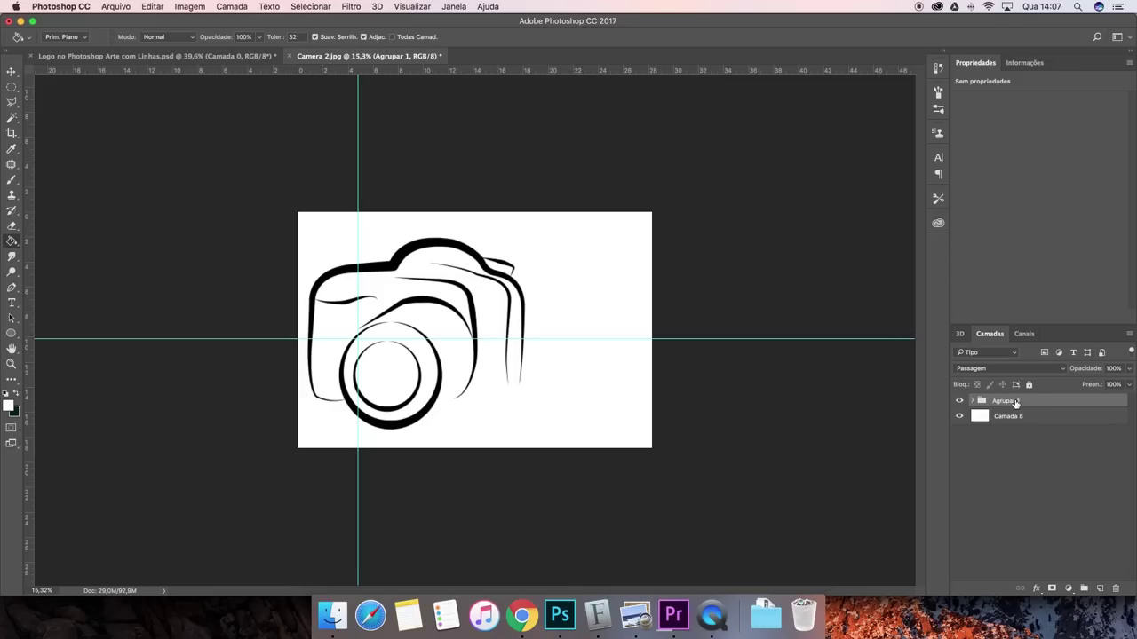
# Move the camera drawing to the canvas centre and enable Color Overlay on Agrupar 1.
pyautogui.press('v')
pyautogui.moveTo(422, 276); pyautogui.dragTo(512, 285)
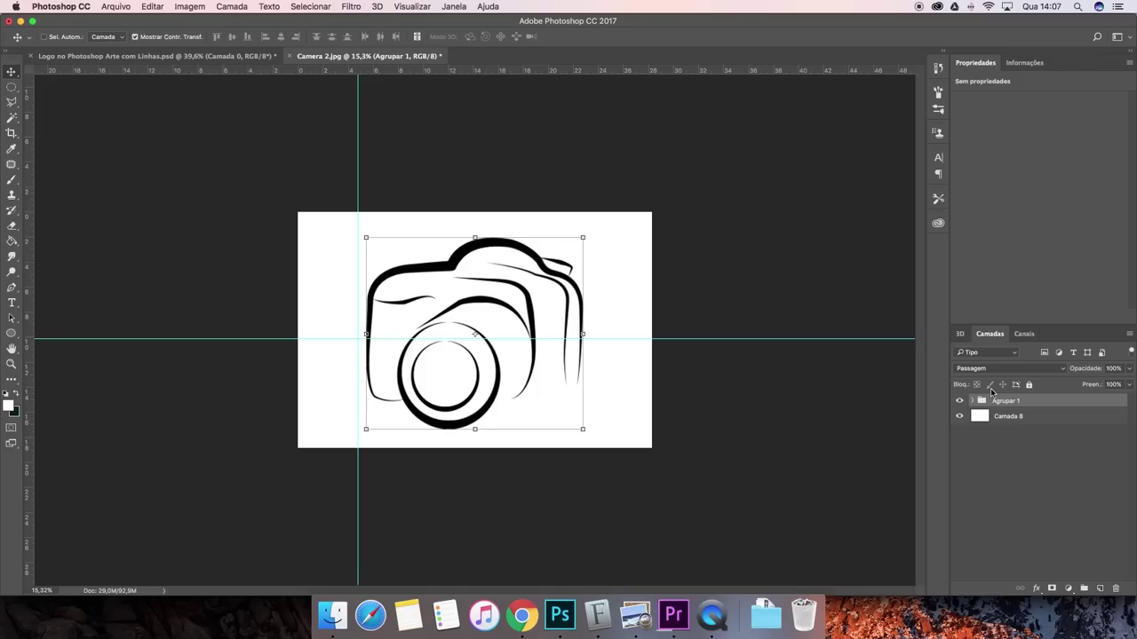
pyautogui.doubleClick(1070, 405)
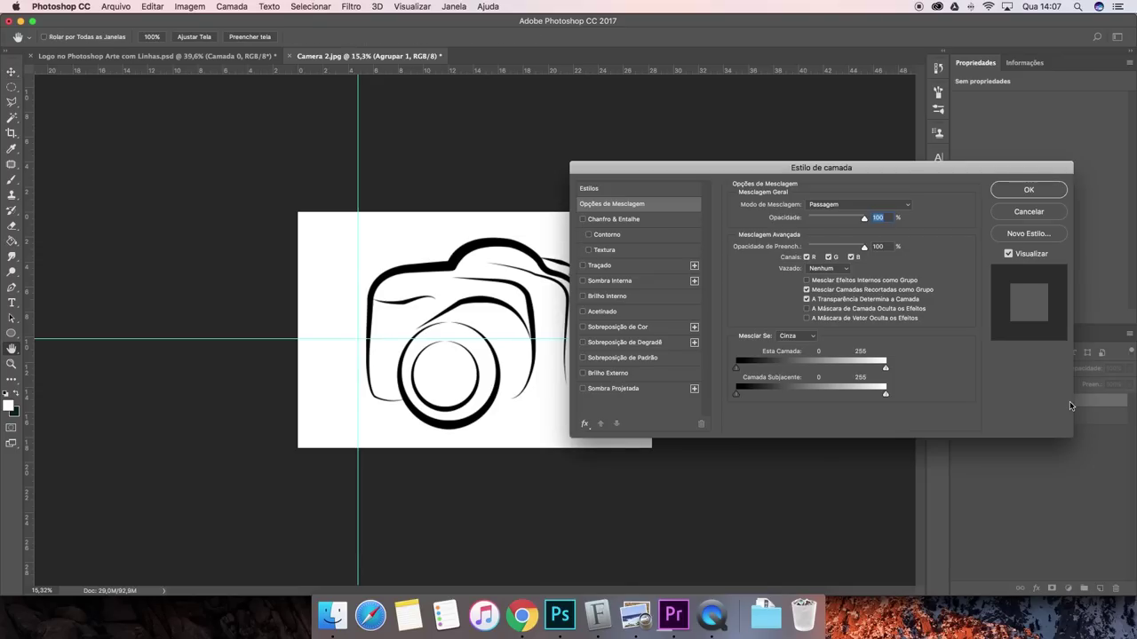
pyautogui.click(641, 328)
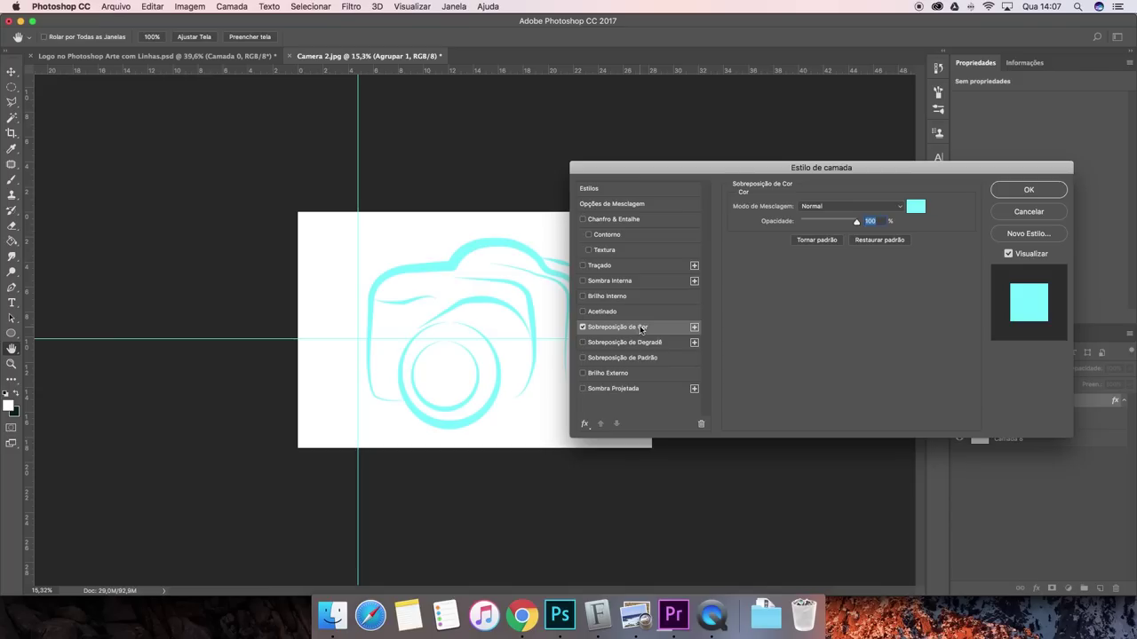
pyautogui.moveTo(708, 169); pyautogui.dragTo(829, 116)
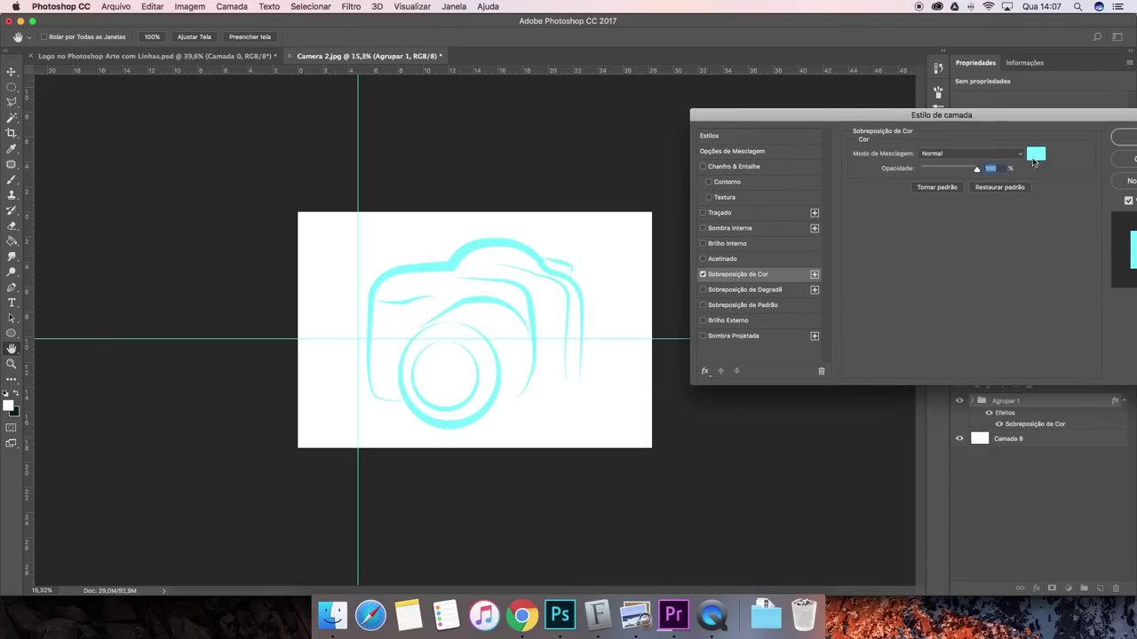
# Set the overlay colour to white #ffffff and apply the layer style.
pyautogui.click(1036, 155)
pyautogui.click(773, 239)
pyautogui.click(790, 262)
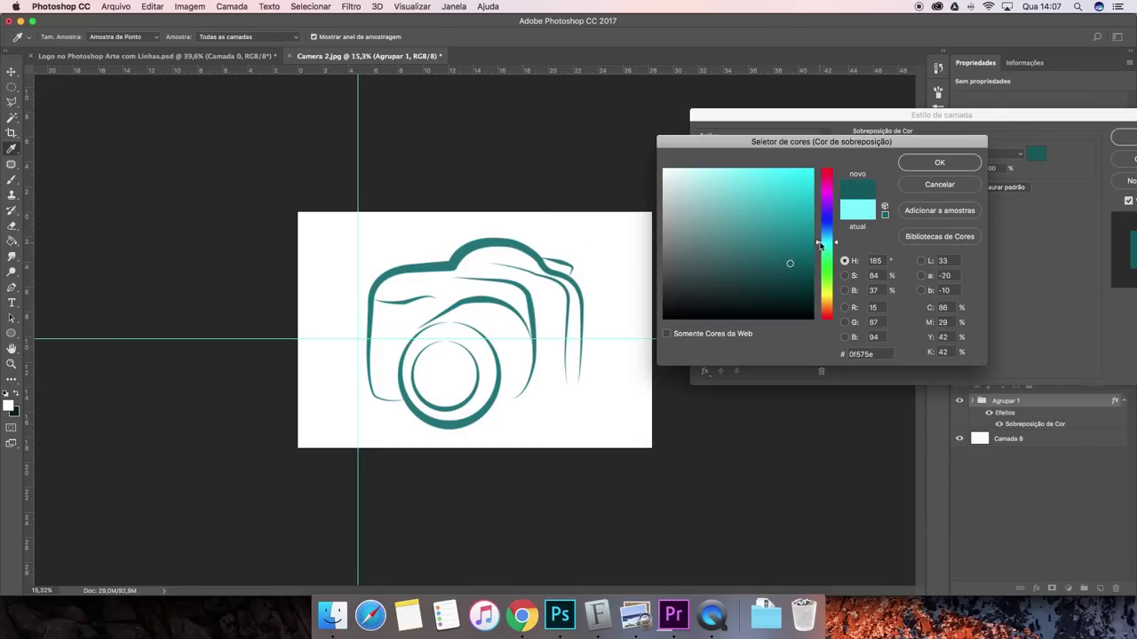
pyautogui.moveTo(818, 246)
pyautogui.mouseDown()
pyautogui.moveTo(823, 207)
pyautogui.moveTo(834, 256)
pyautogui.mouseUp()
pyautogui.click(771, 188)
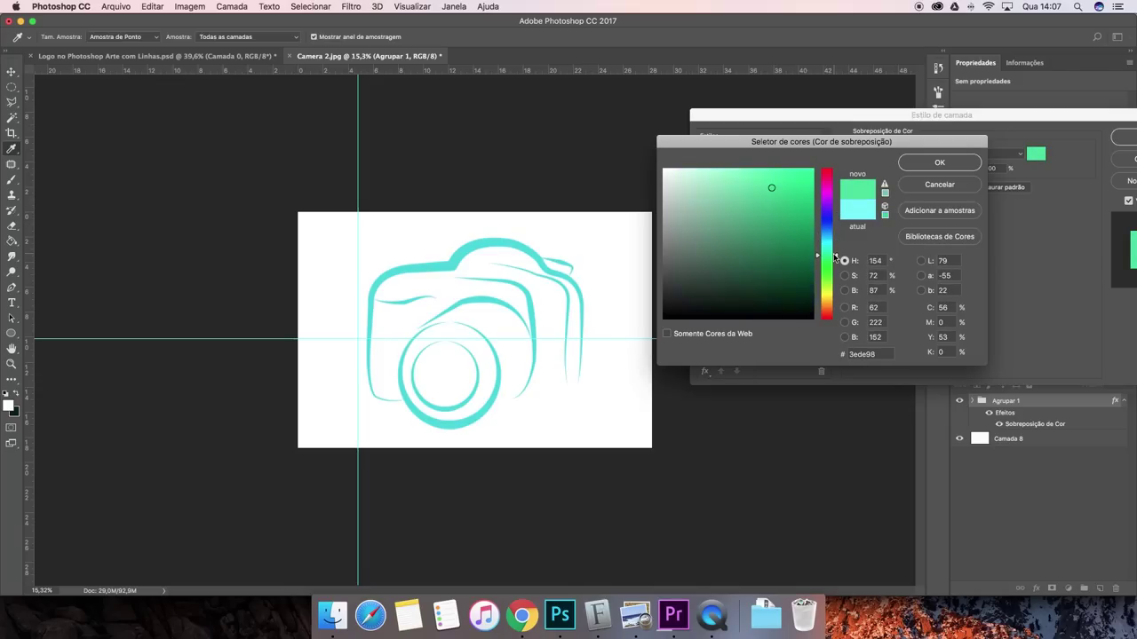
pyautogui.moveTo(781, 206); pyautogui.dragTo(670, 165)
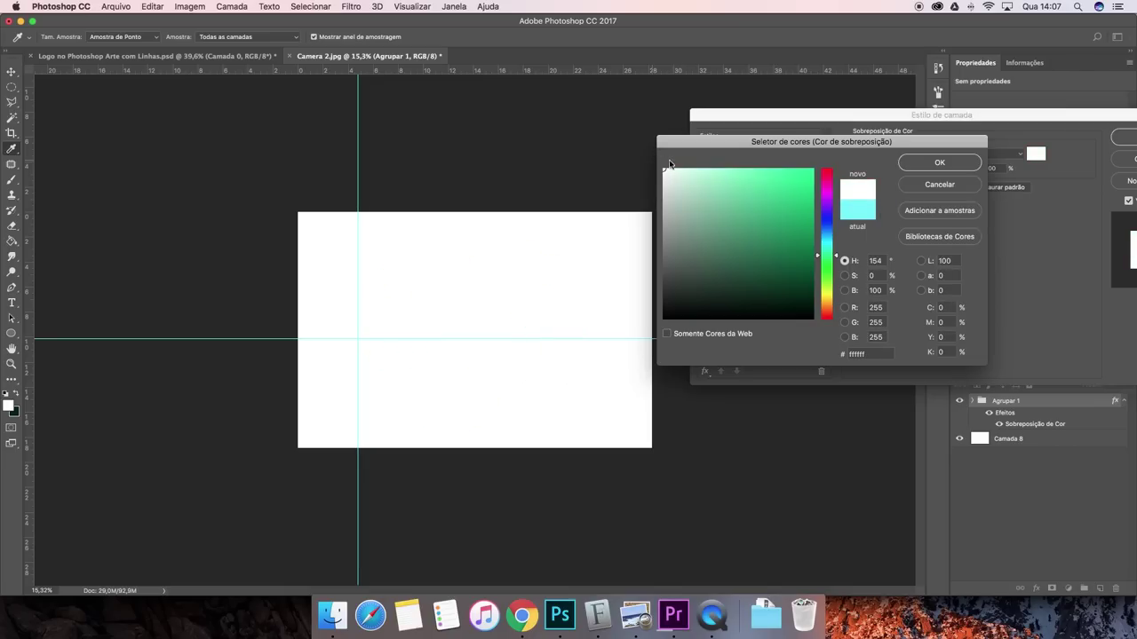
pyautogui.click(930, 166)
pyautogui.click(1124, 139)
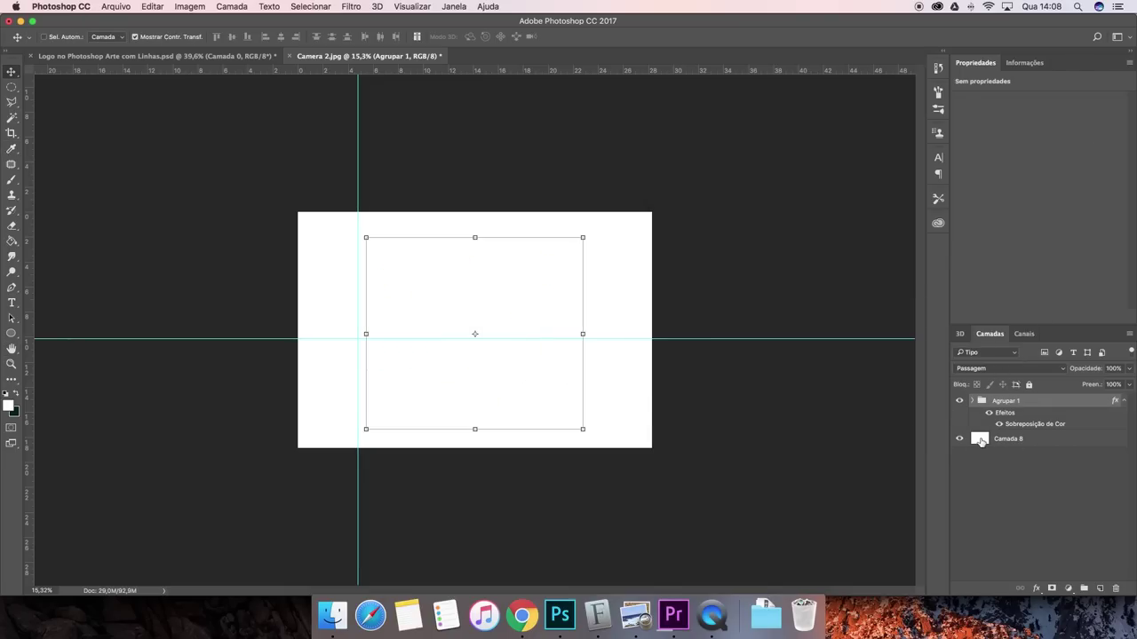
# Enable Color Overlay in Camada 8's layer style settings.
pyautogui.doubleClick(1072, 440)
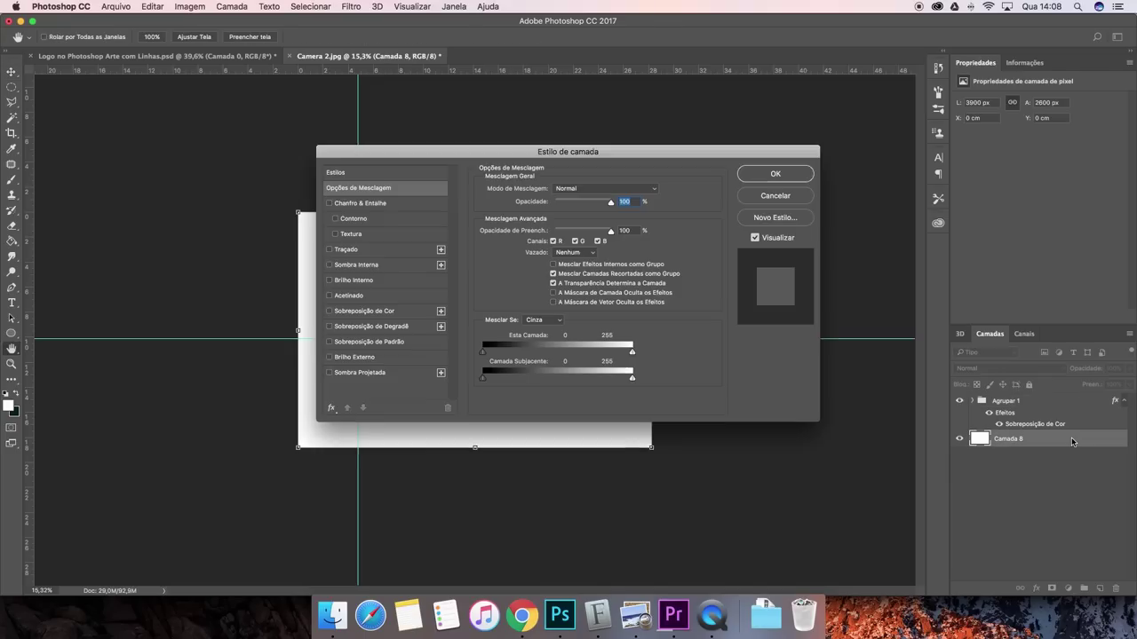
pyautogui.click(365, 311)
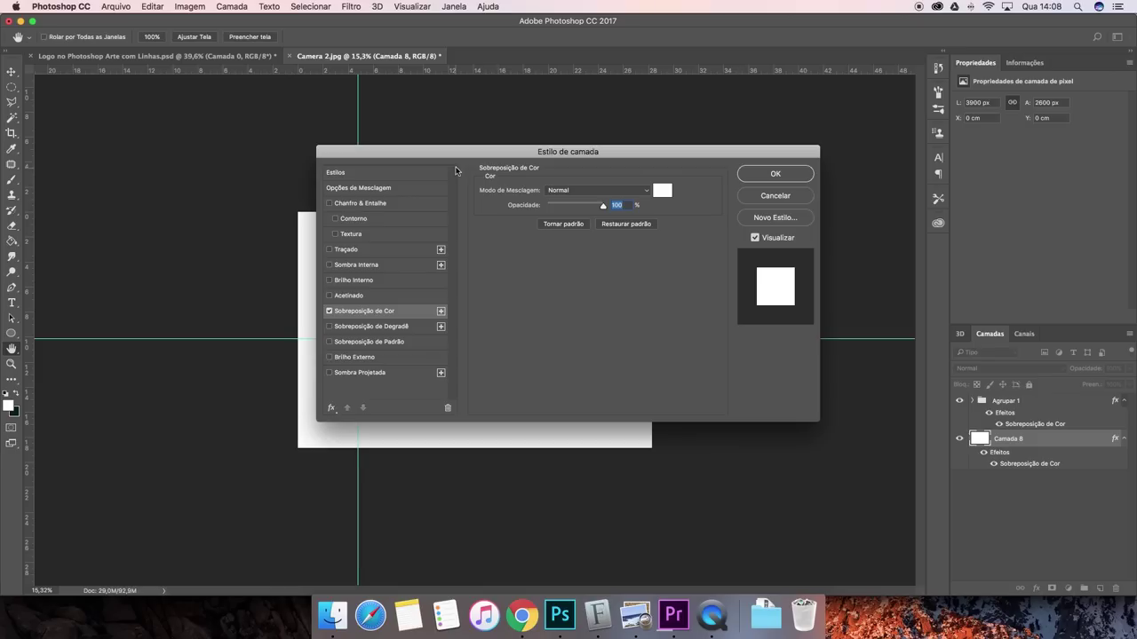
pyautogui.moveTo(455, 152); pyautogui.dragTo(920, 151)
pyautogui.click(1124, 187)
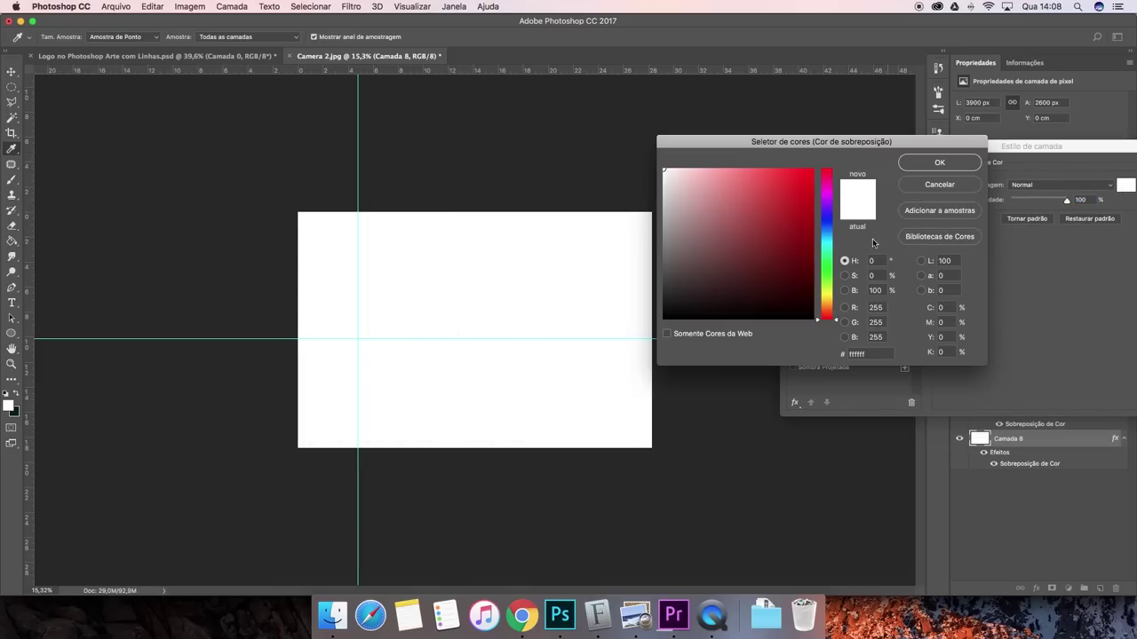
# Choose purple #8f1fb4 as the overlay colour, then add a Gradient Overlay.
pyautogui.click(825, 272)
pyautogui.click(776, 190)
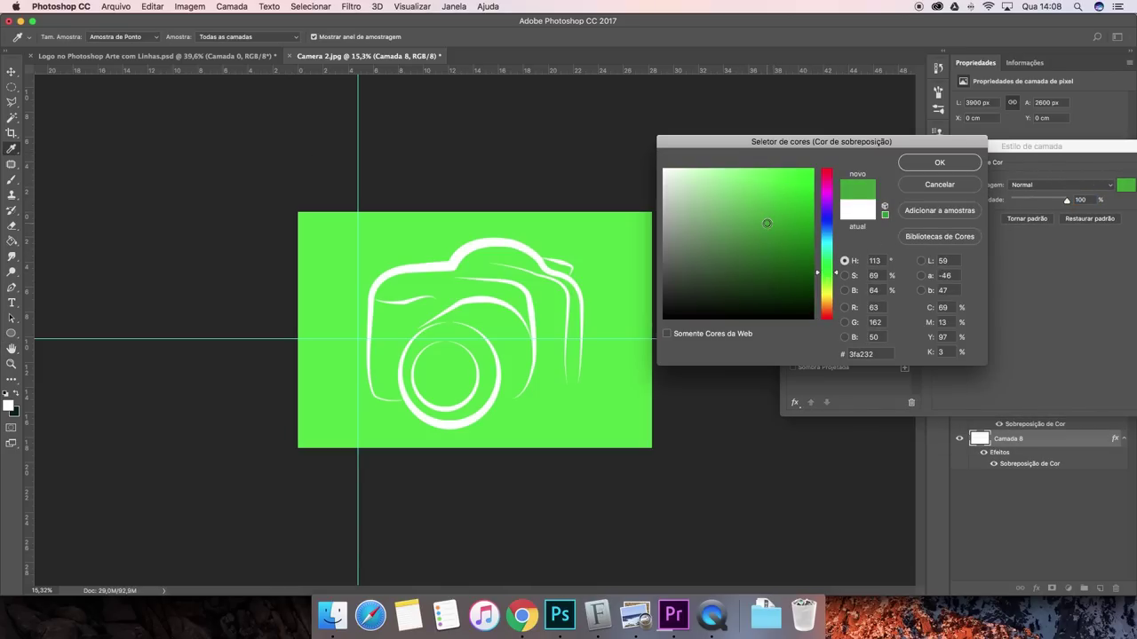
pyautogui.click(788, 226)
pyautogui.click(825, 264)
pyautogui.click(785, 205)
pyautogui.click(786, 213)
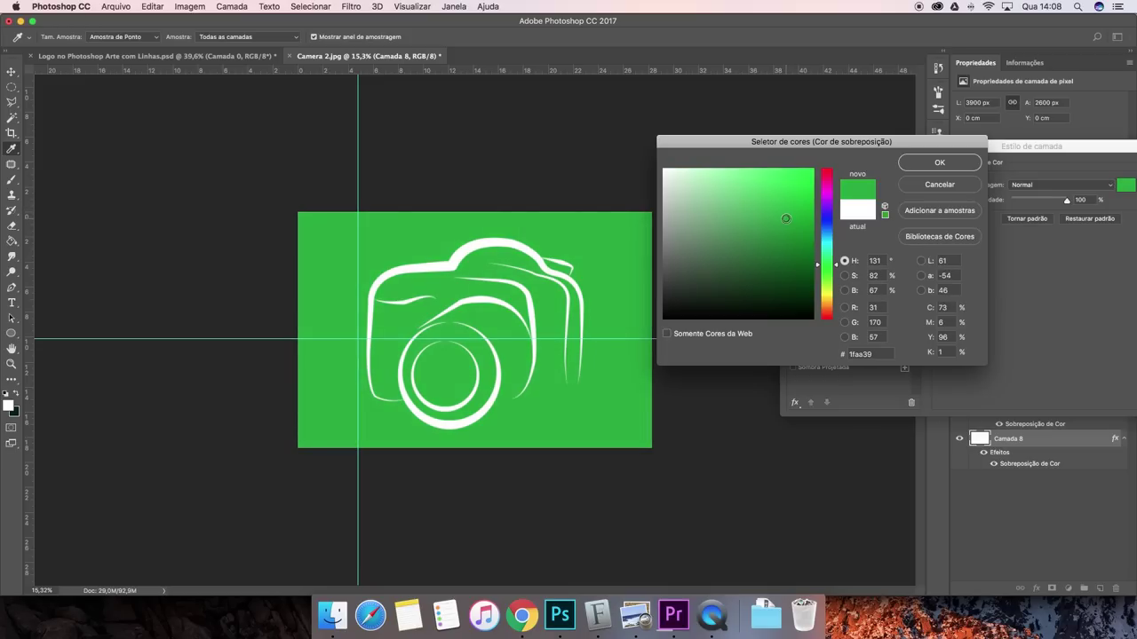
pyautogui.click(824, 233)
pyautogui.moveTo(824, 232); pyautogui.dragTo(828, 204)
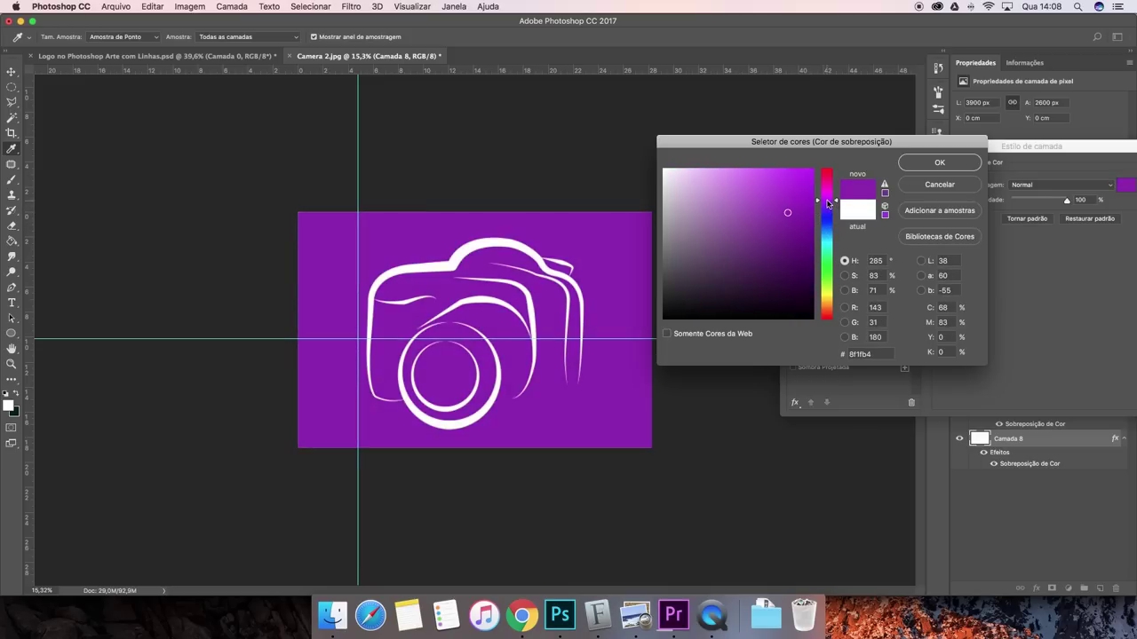
pyautogui.click(920, 169)
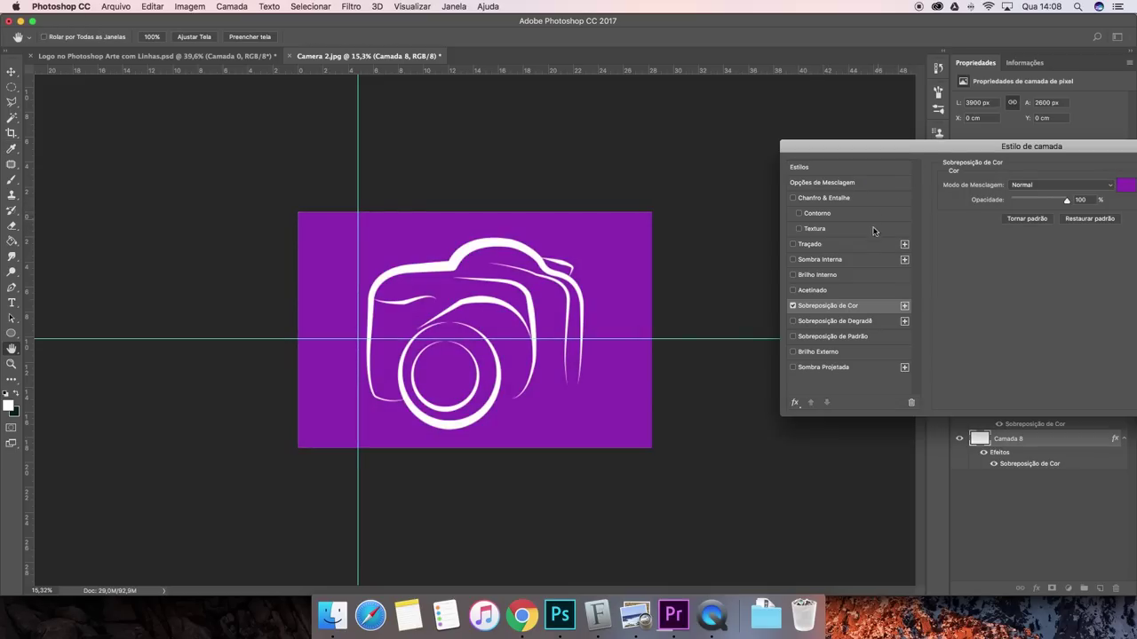
pyautogui.click(843, 323)
# Turn off the purple Colour Overlay and switch to the Gradient Overlay settings.
pyautogui.click(817, 307)
pyautogui.click(793, 306)
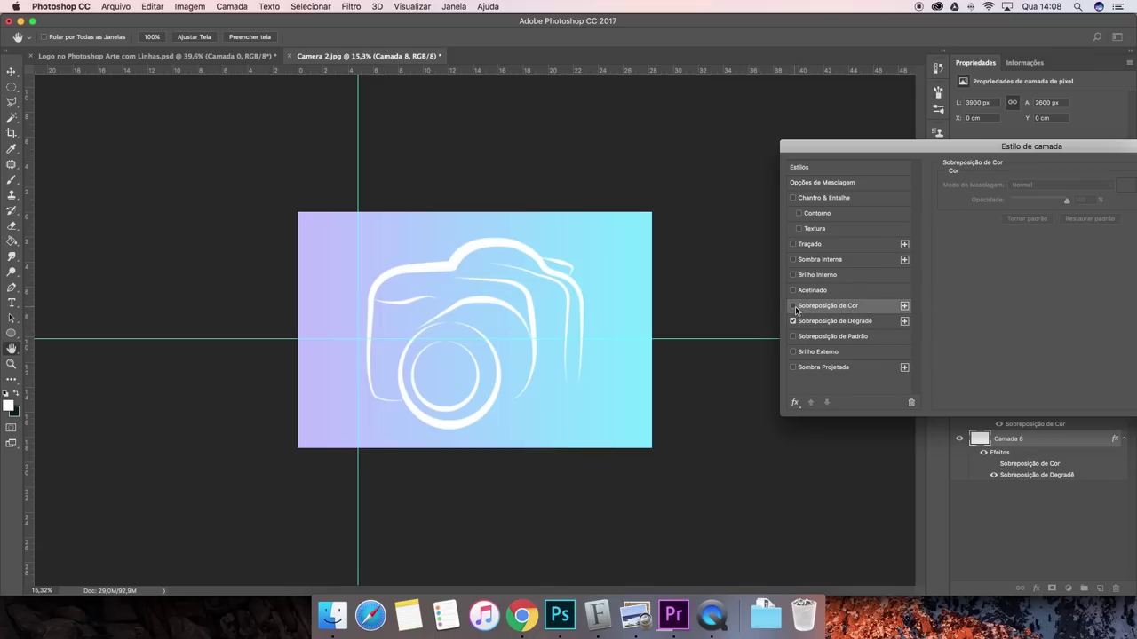
pyautogui.click(832, 325)
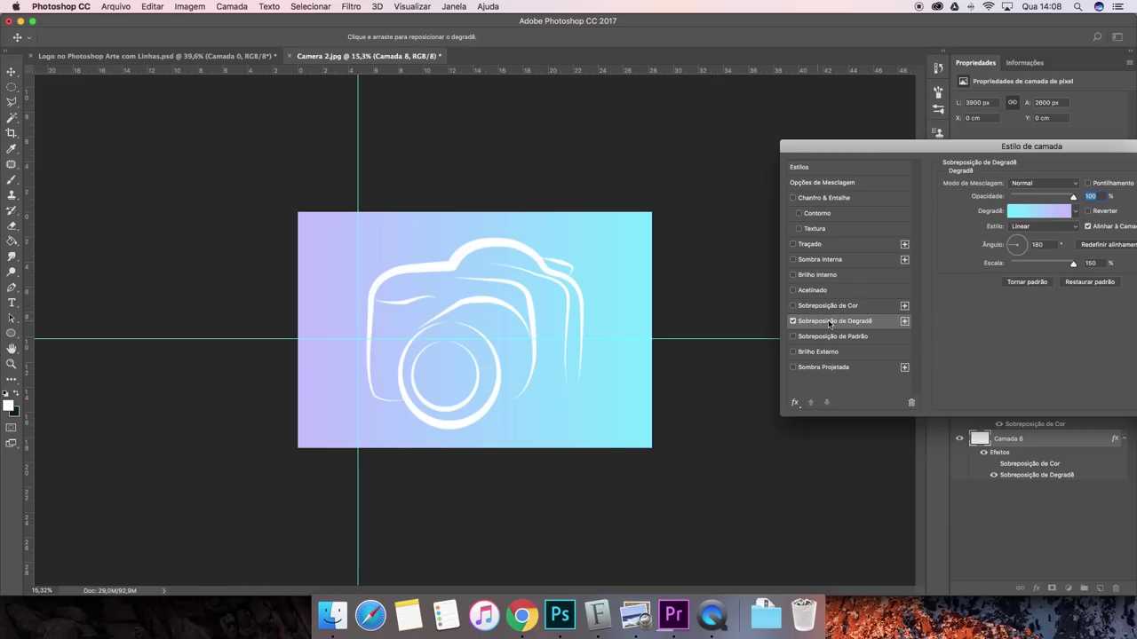
pyautogui.moveTo(839, 145); pyautogui.dragTo(748, 82)
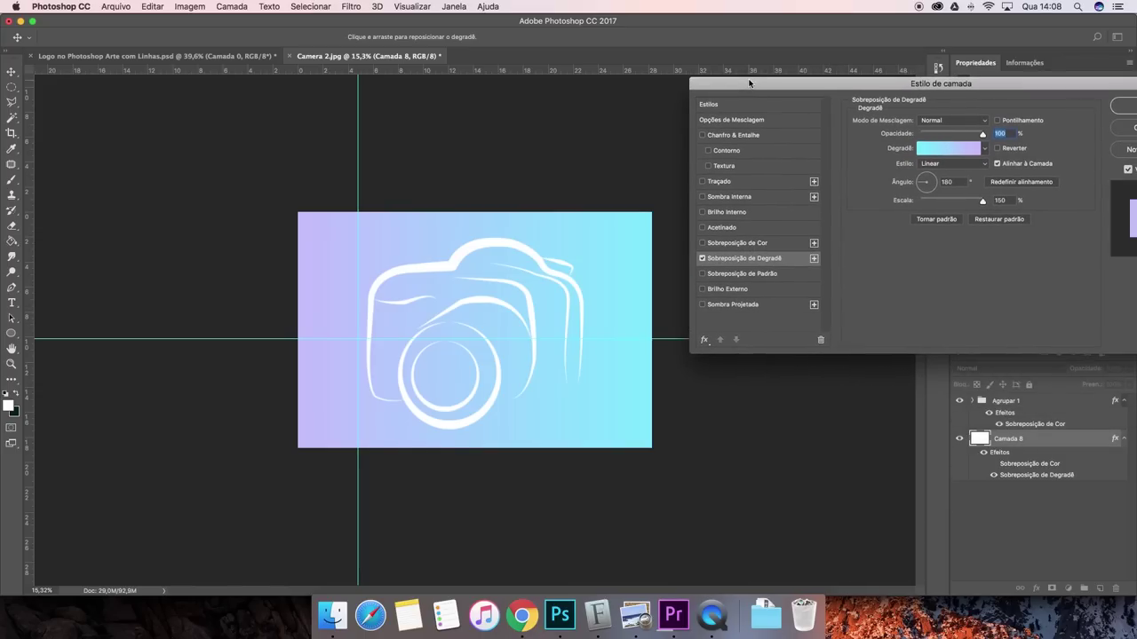
# Set the gradient's left colour stop to a deep teal.
pyautogui.click(932, 151)
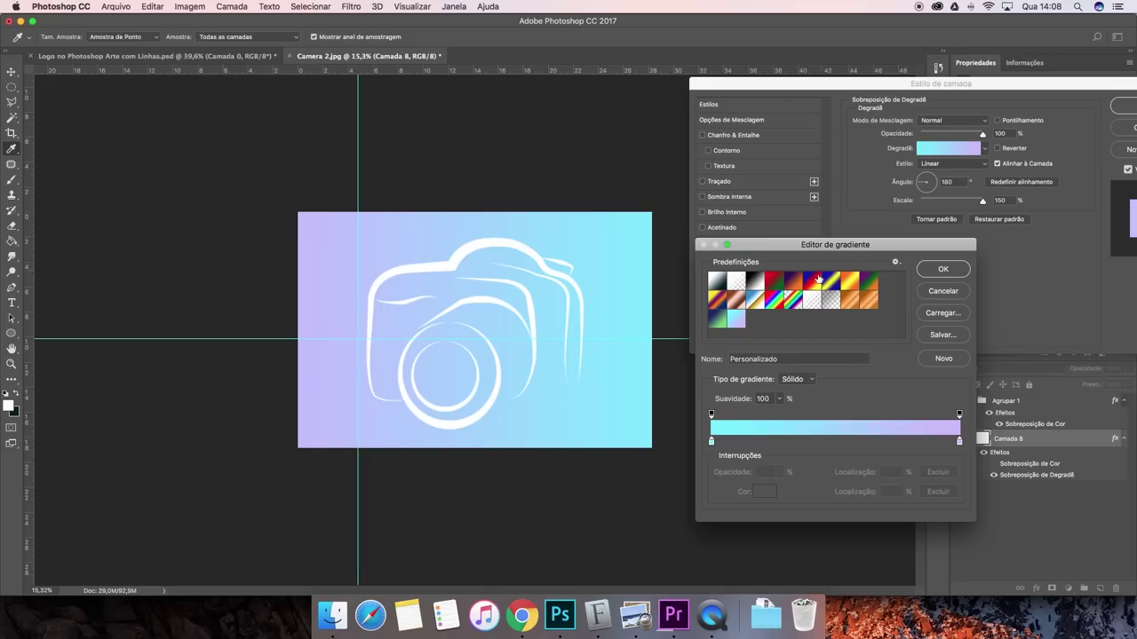
pyautogui.click(710, 443)
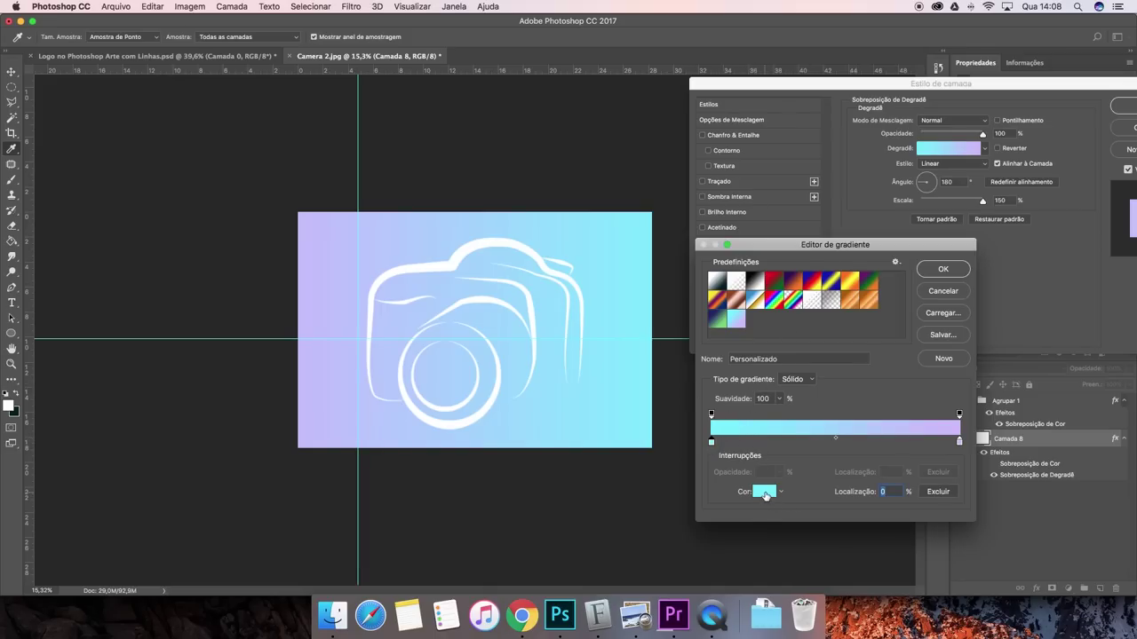
pyautogui.click(765, 493)
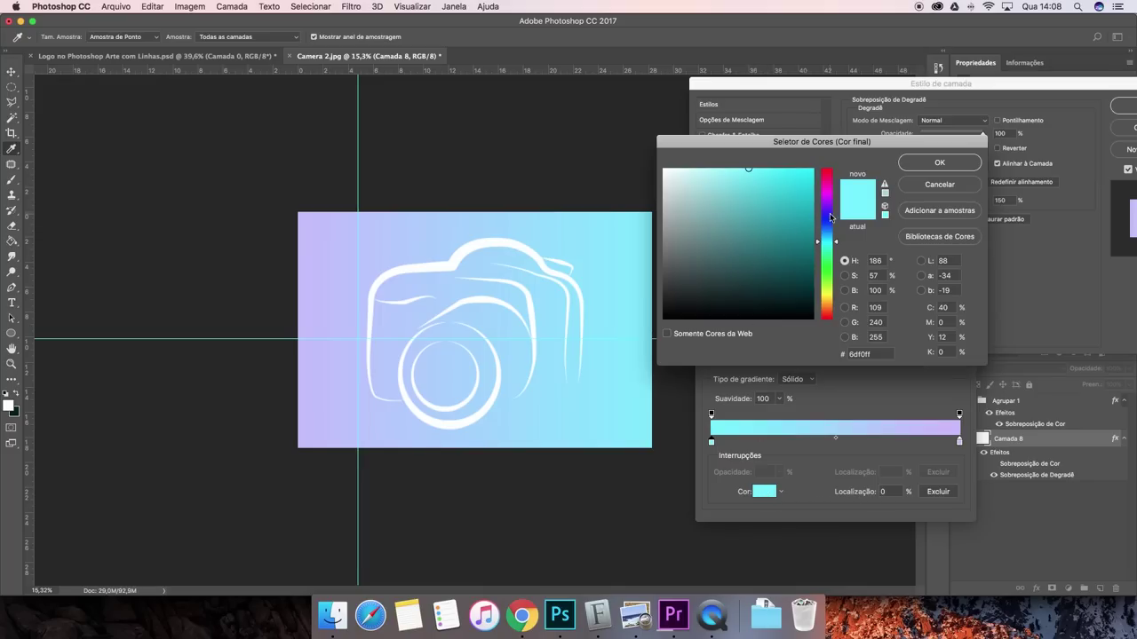
pyautogui.click(833, 243)
pyautogui.moveTo(794, 225); pyautogui.dragTo(798, 191)
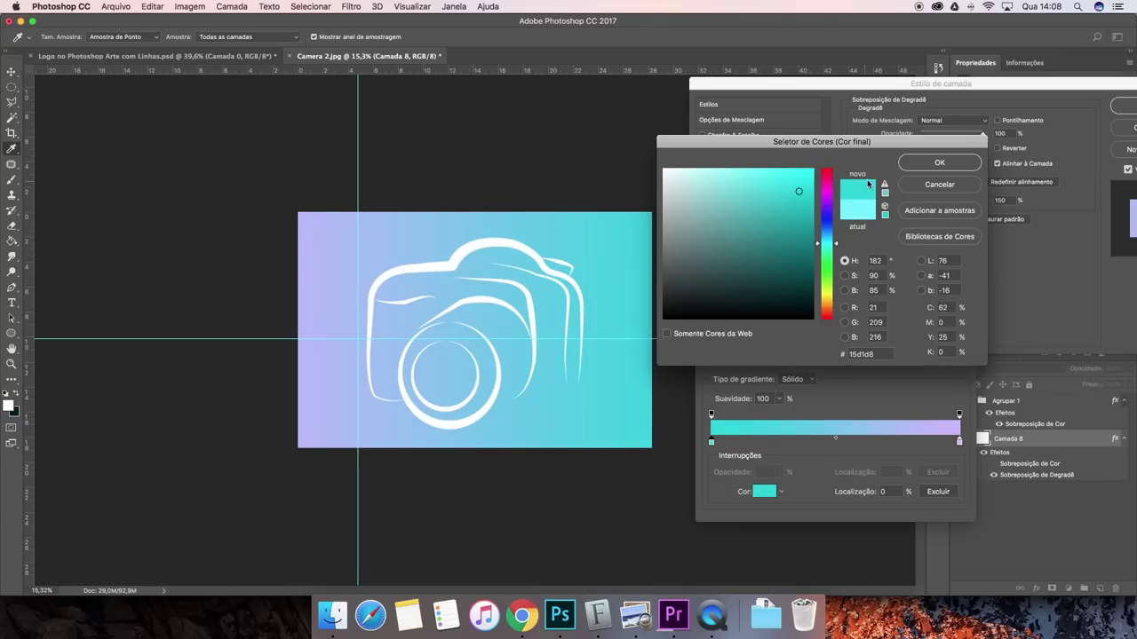
pyautogui.click(938, 163)
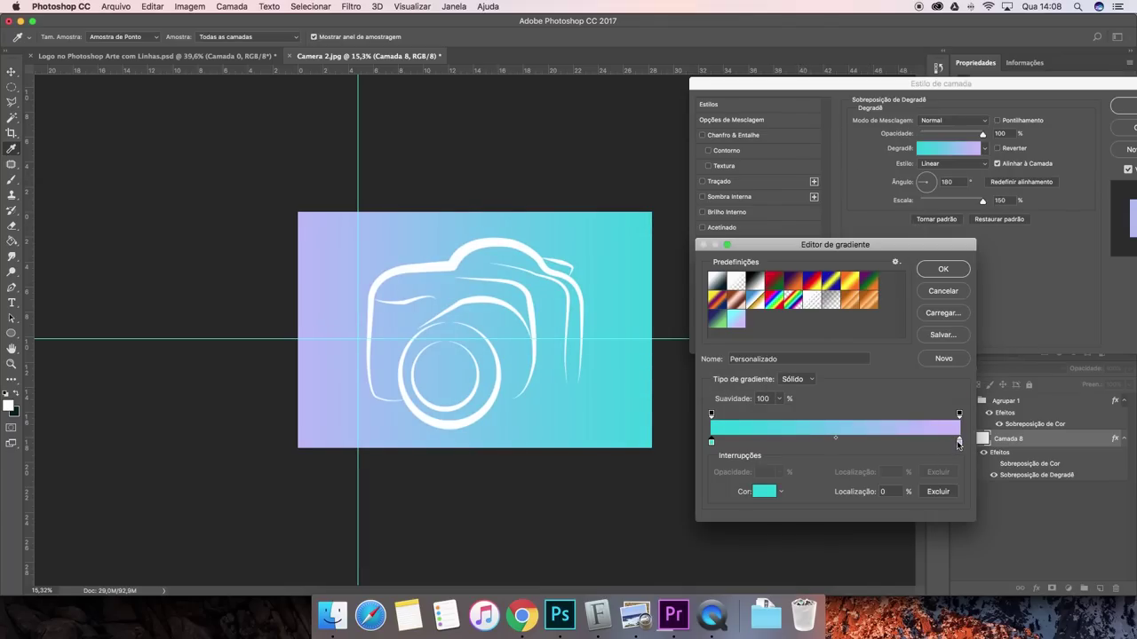
# Set the gradient's right colour stop to a deep purple and accept the gradient.
pyautogui.click(958, 442)
pyautogui.click(762, 492)
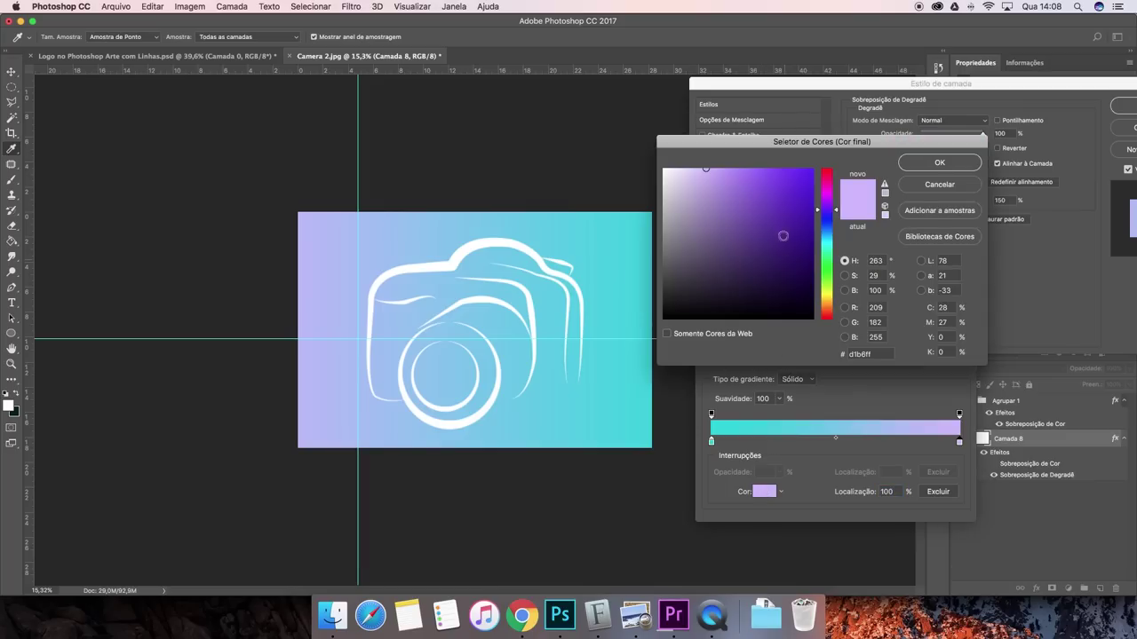
pyautogui.click(755, 173)
pyautogui.moveTo(755, 173); pyautogui.dragTo(772, 173)
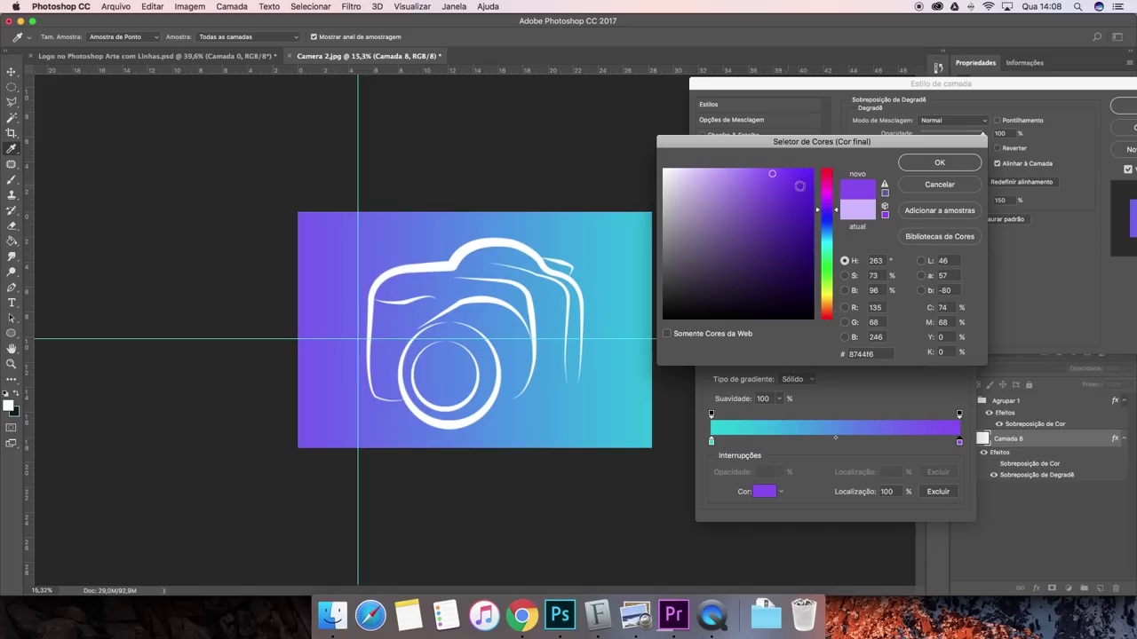
pyautogui.click(923, 165)
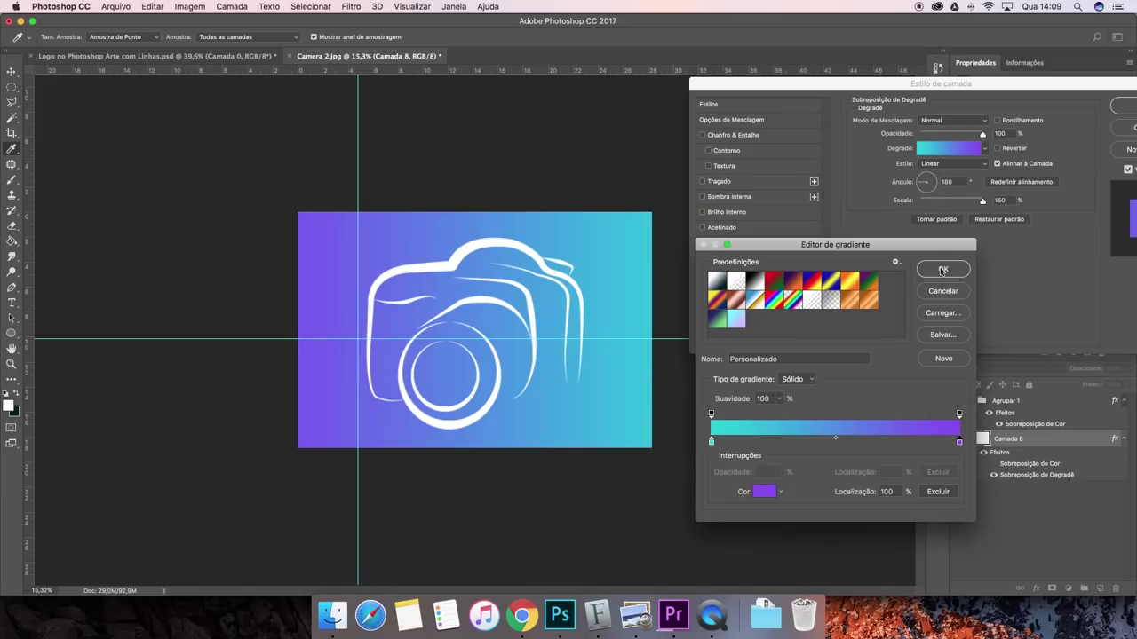
pyautogui.click(943, 270)
# Set the gradient overlay angle to 0 and apply the layer style.
pyautogui.doubleClick(953, 182)
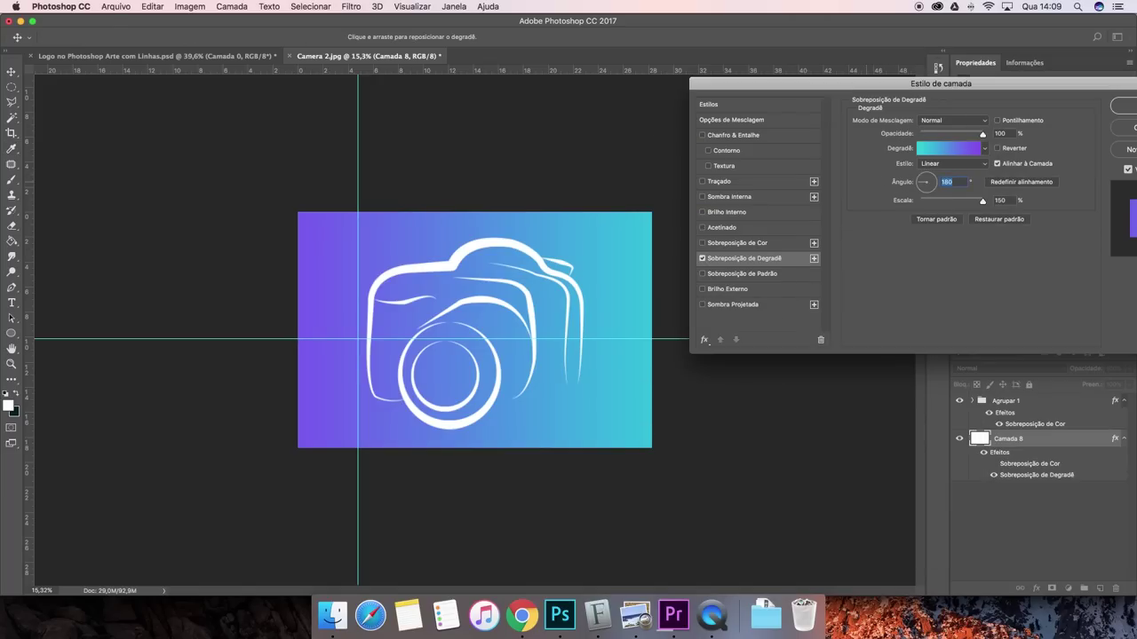
pyautogui.write('0')
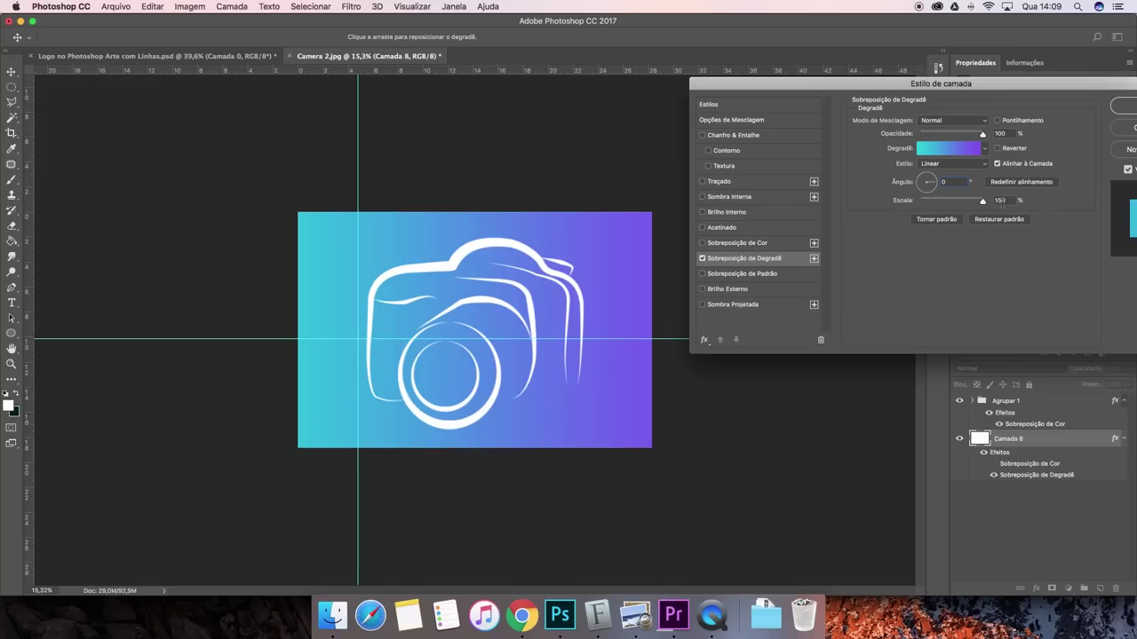
pyautogui.click(1121, 107)
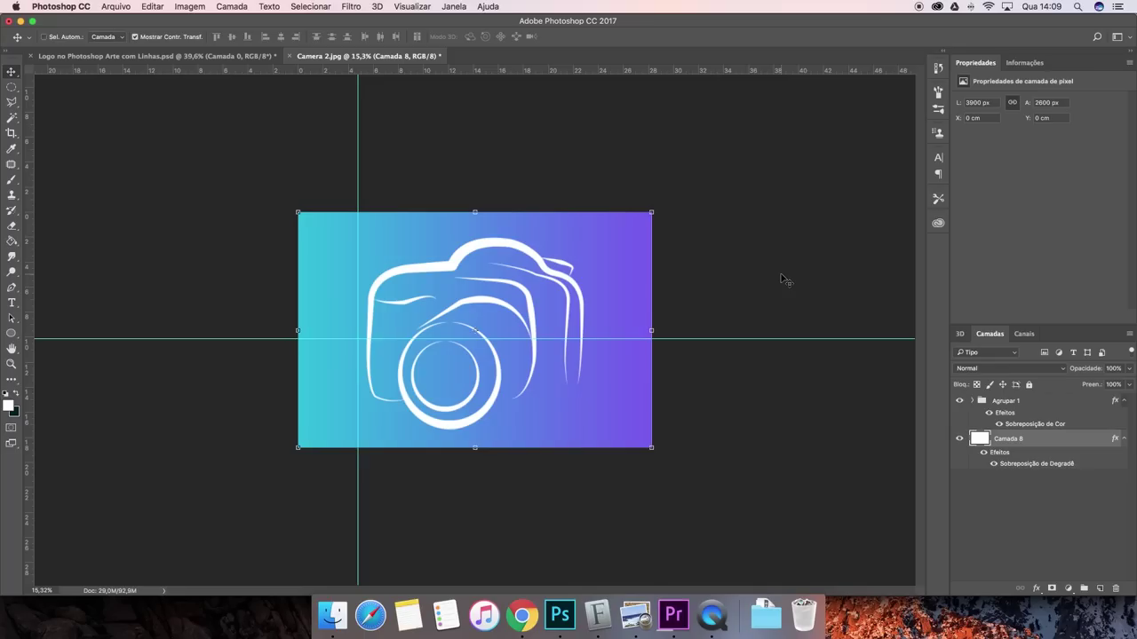
# Scale the Agrupar 1 camera logo group down to about 88.7%.
pyautogui.click(997, 402)
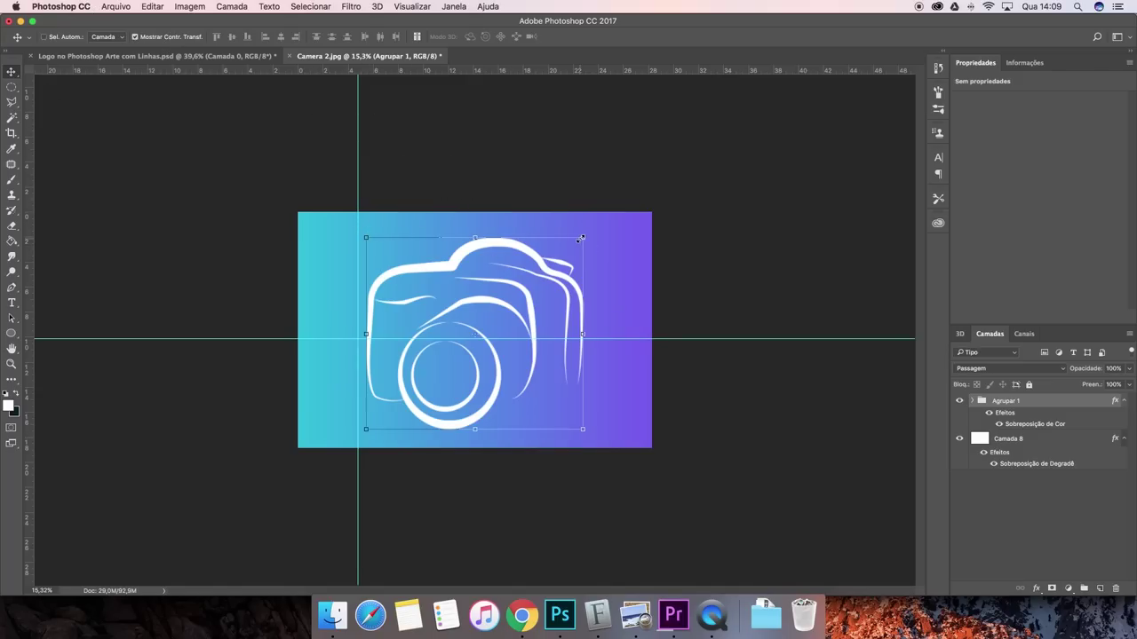
pyautogui.moveTo(581, 238); pyautogui.dragTo(527, 256)
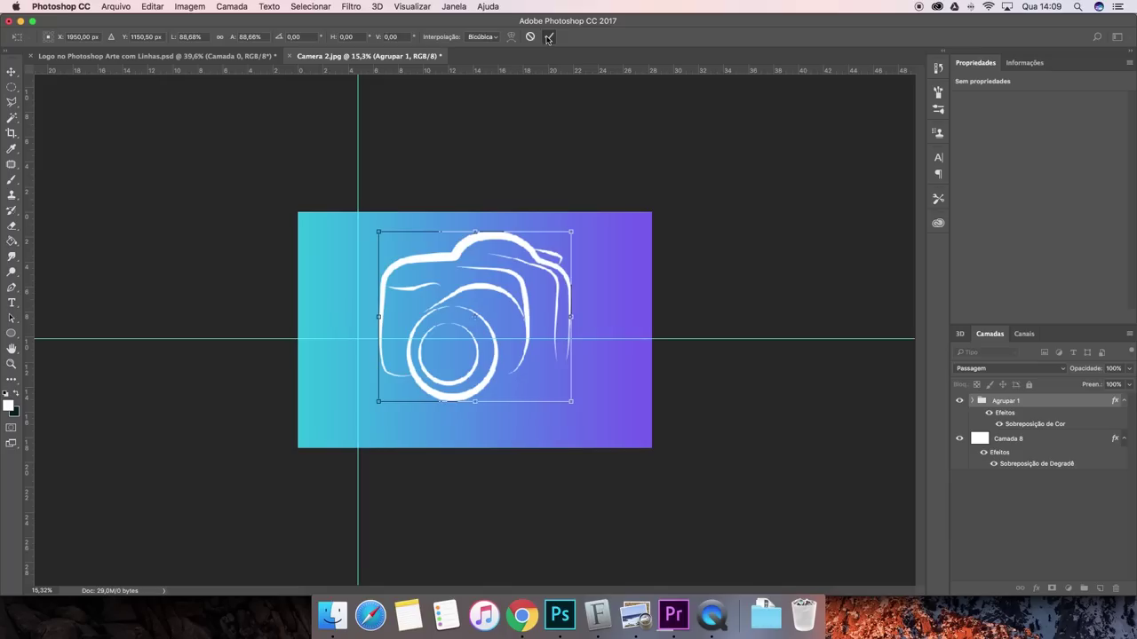
pyautogui.click(547, 37)
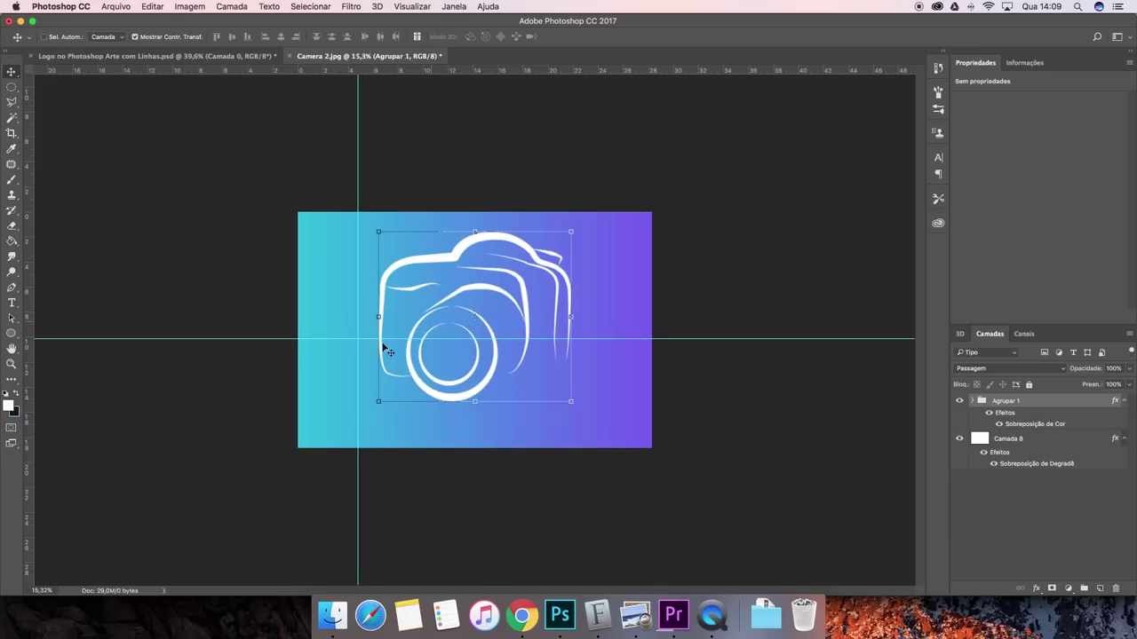
pyautogui.click(12, 303)
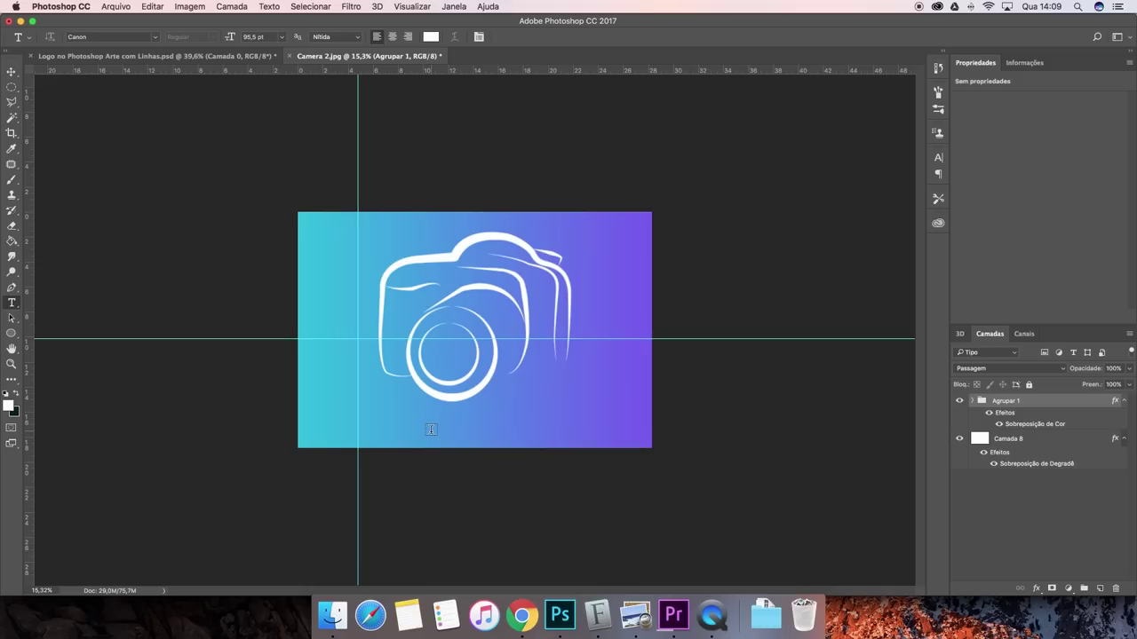
# Type 'Sua Marca' below the camera logo in the Canon font, kept white.
pyautogui.click(152, 37)
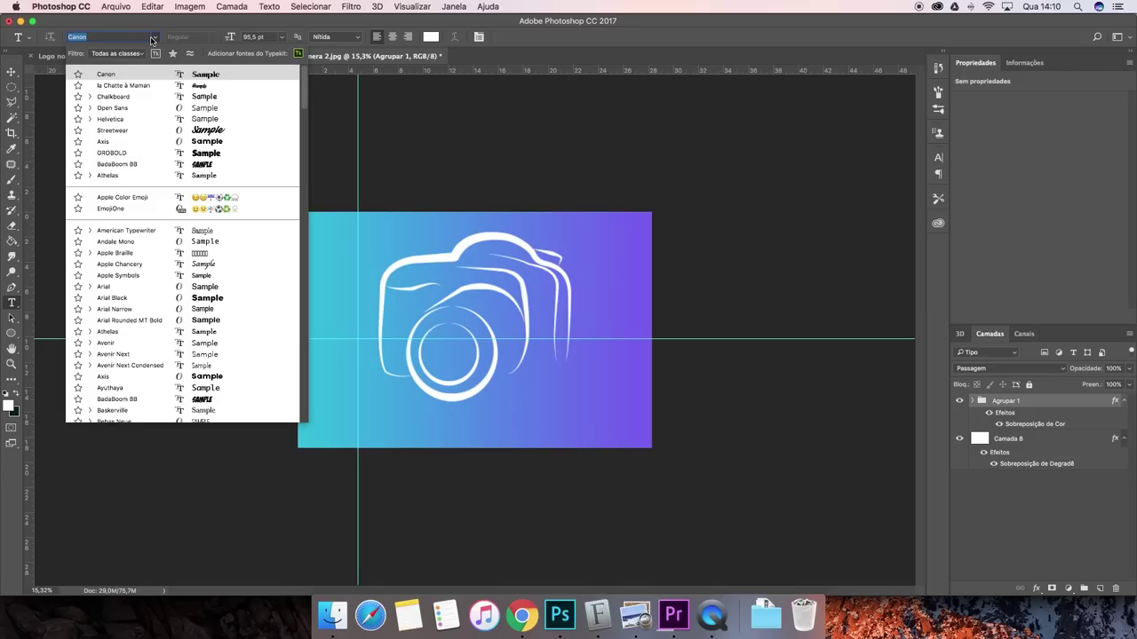
pyautogui.click(150, 36)
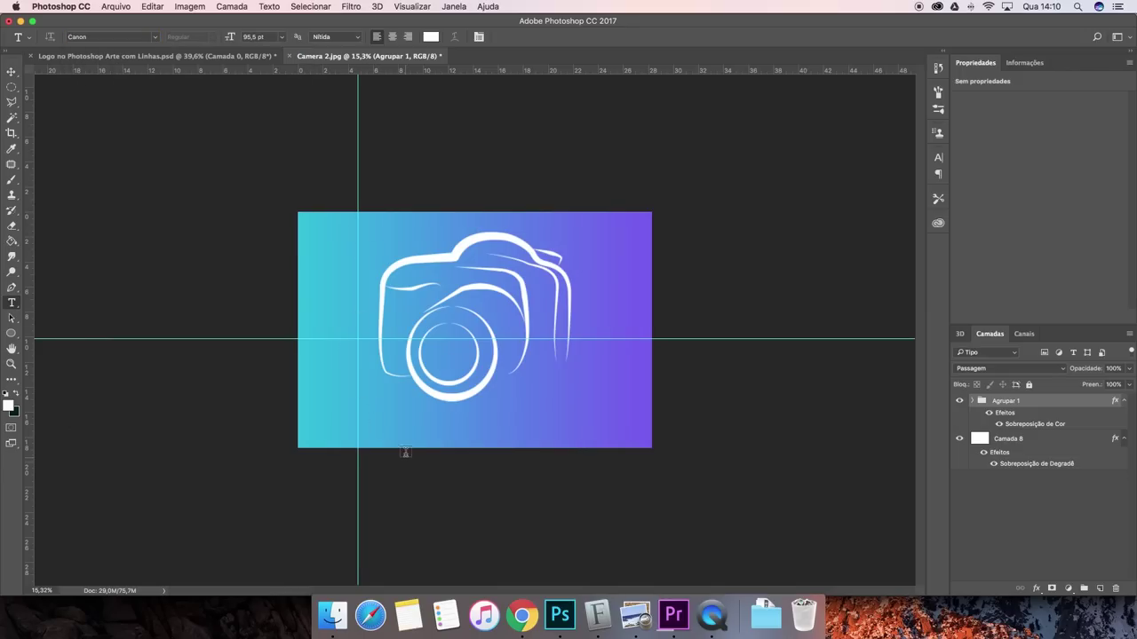
pyautogui.click(394, 422)
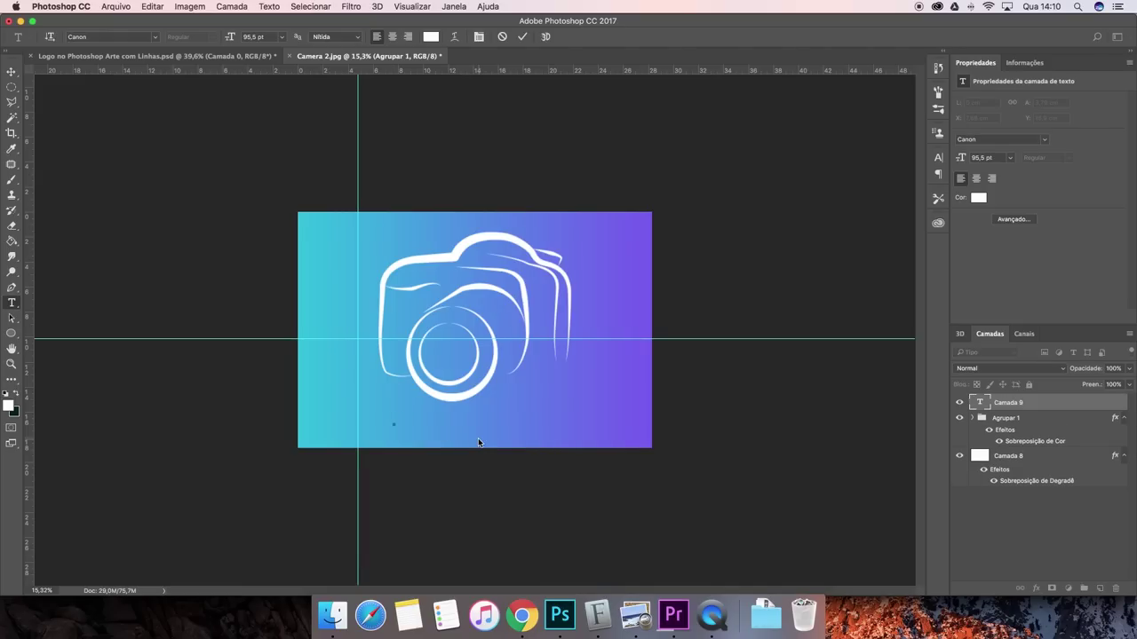
pyautogui.write('Su')
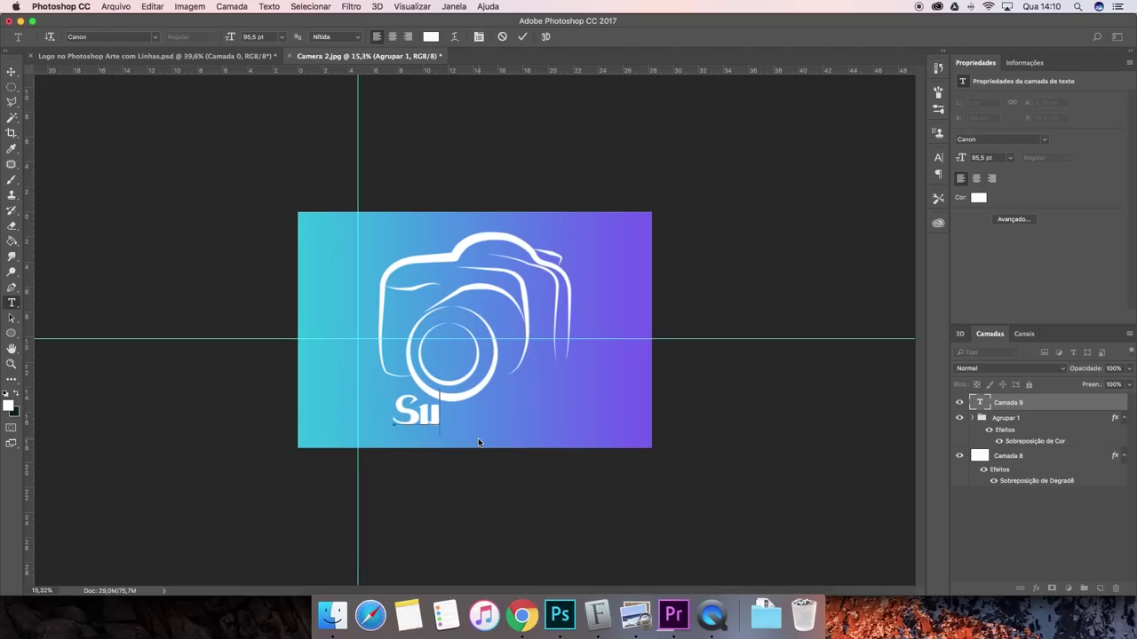
pyautogui.write('a Marca')
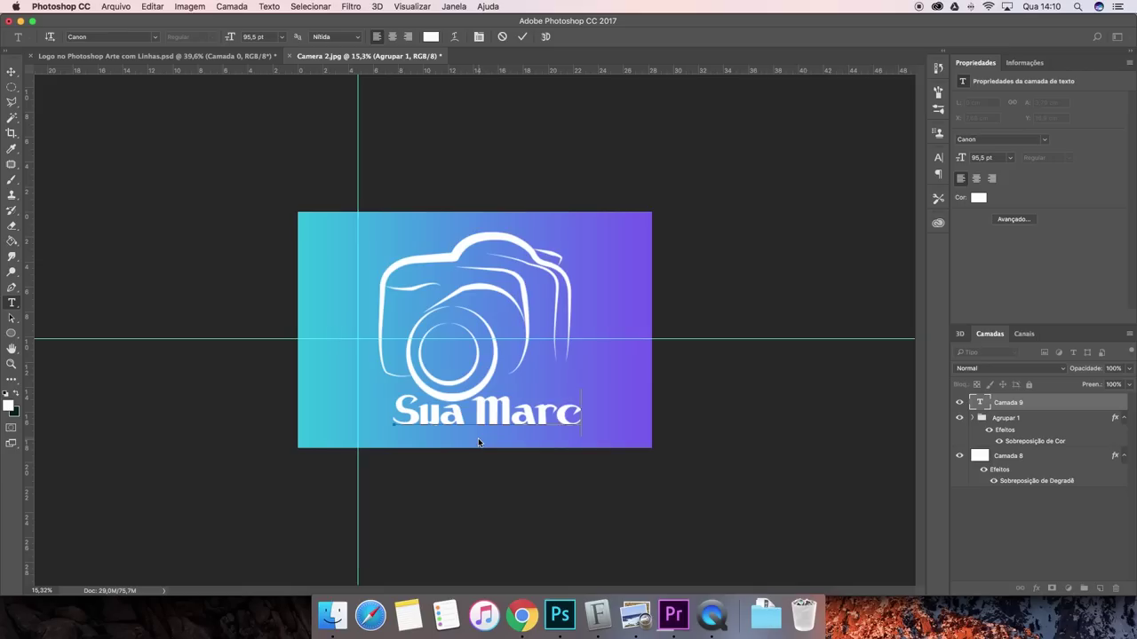
pyautogui.click(522, 36)
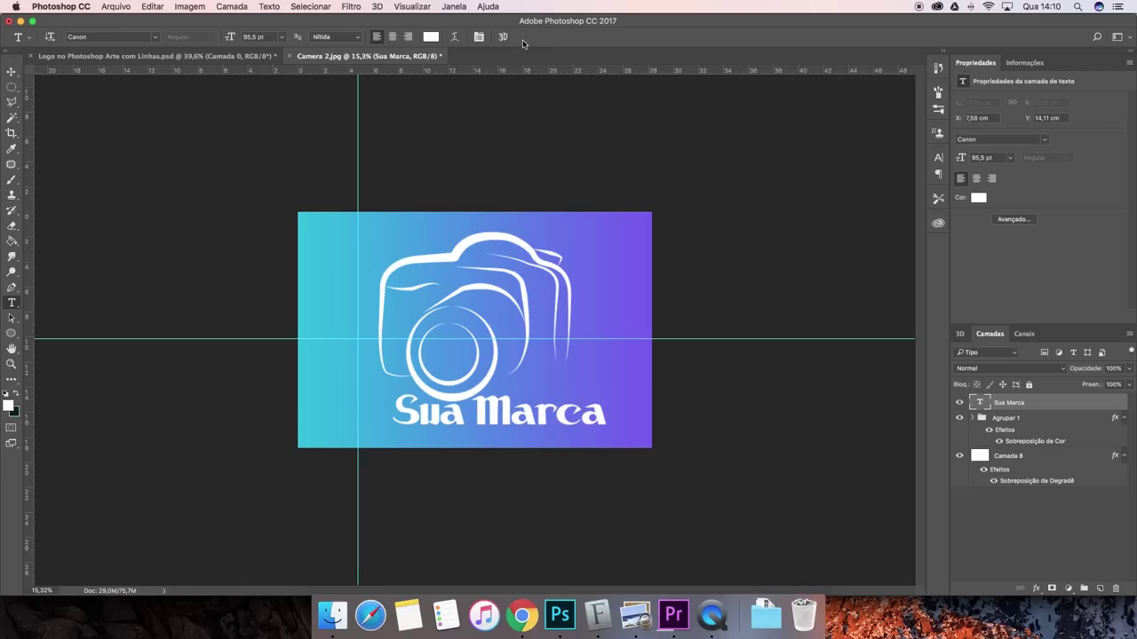
pyautogui.click(430, 36)
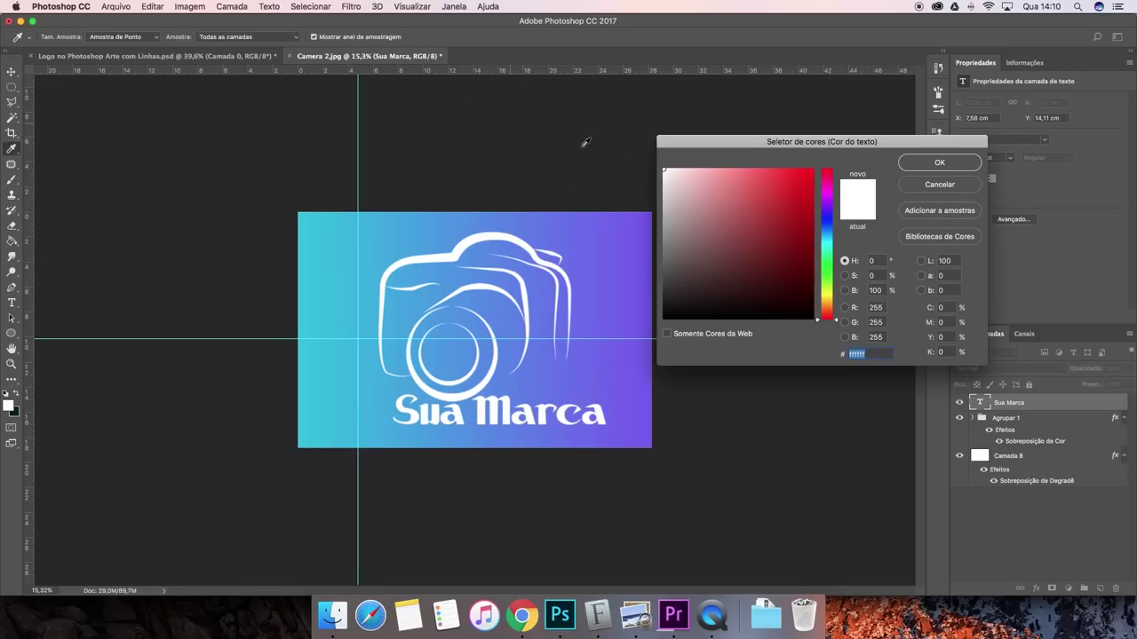
pyautogui.click(930, 165)
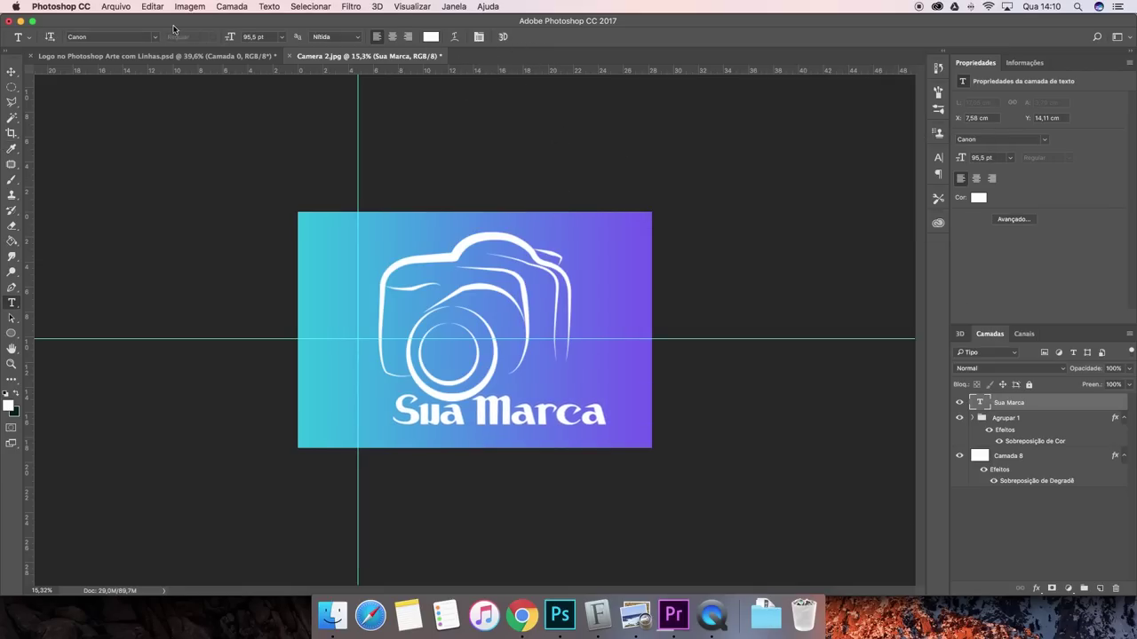
# Move the Sua Marca text under the logo and scale it to 83.86 pt.
pyautogui.click(12, 73)
pyautogui.moveTo(565, 426); pyautogui.dragTo(541, 436)
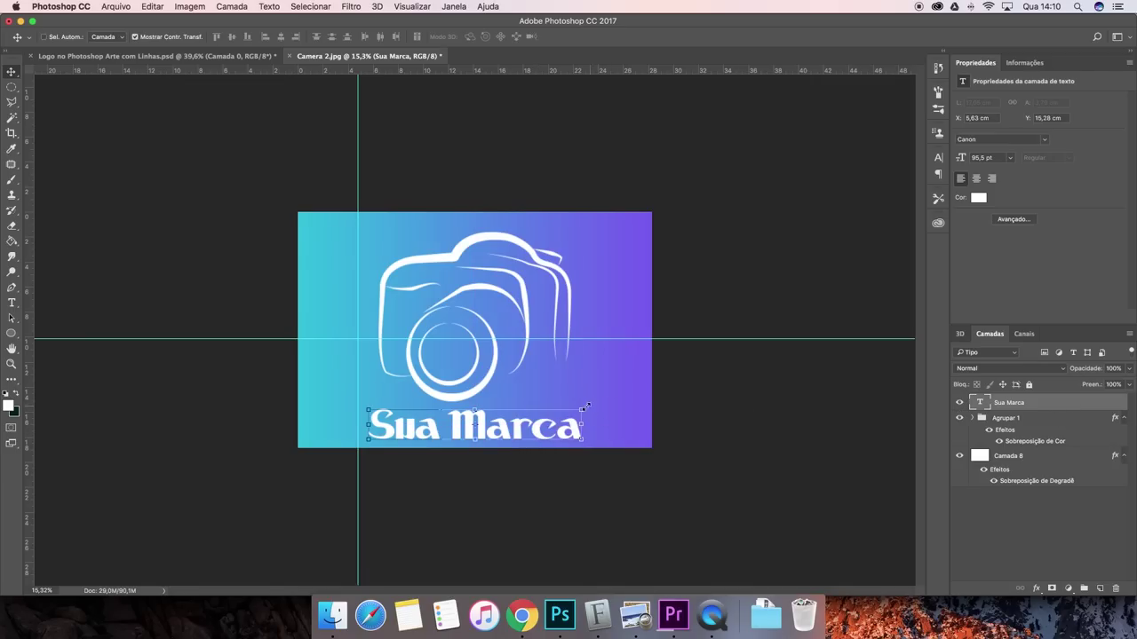
pyautogui.click(580, 408)
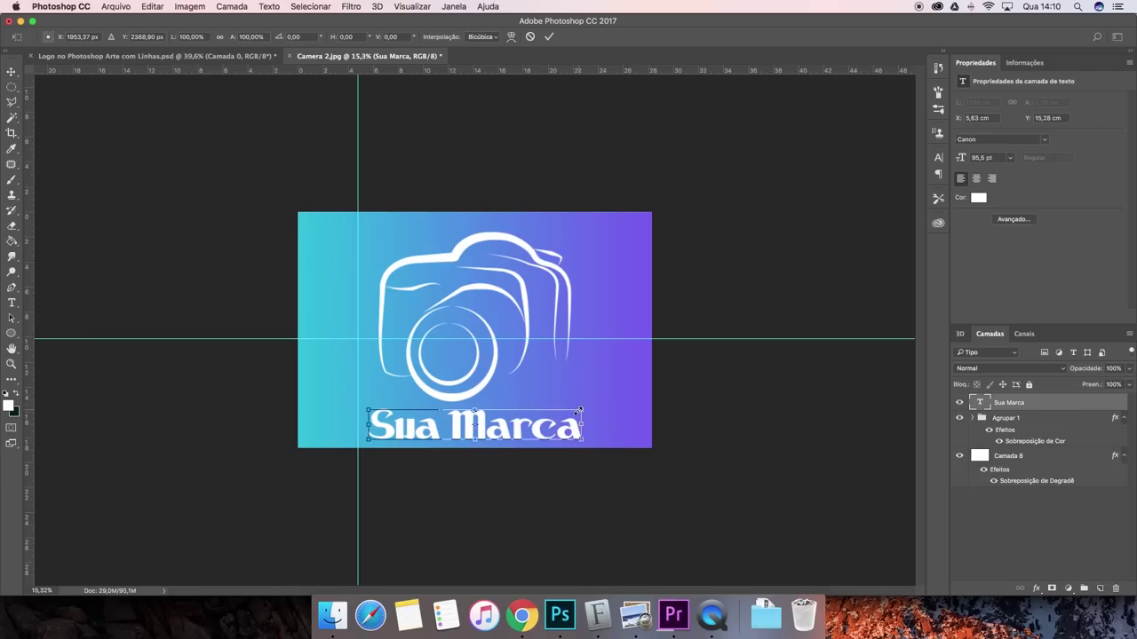
pyautogui.moveTo(580, 409); pyautogui.dragTo(568, 411)
pyautogui.click(549, 37)
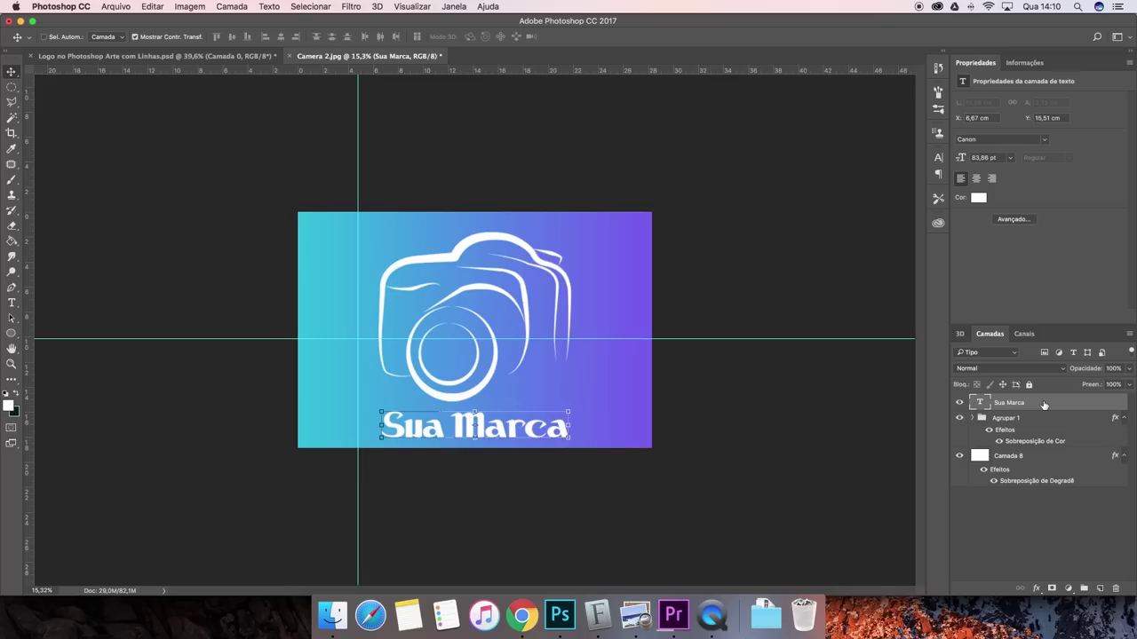
# Select Agrupar 1 with the text and nudge both slightly up-left.
pyautogui.press('super')
pyautogui.keyDown('super'); pyautogui.click(1034, 423); pyautogui.keyUp('super')
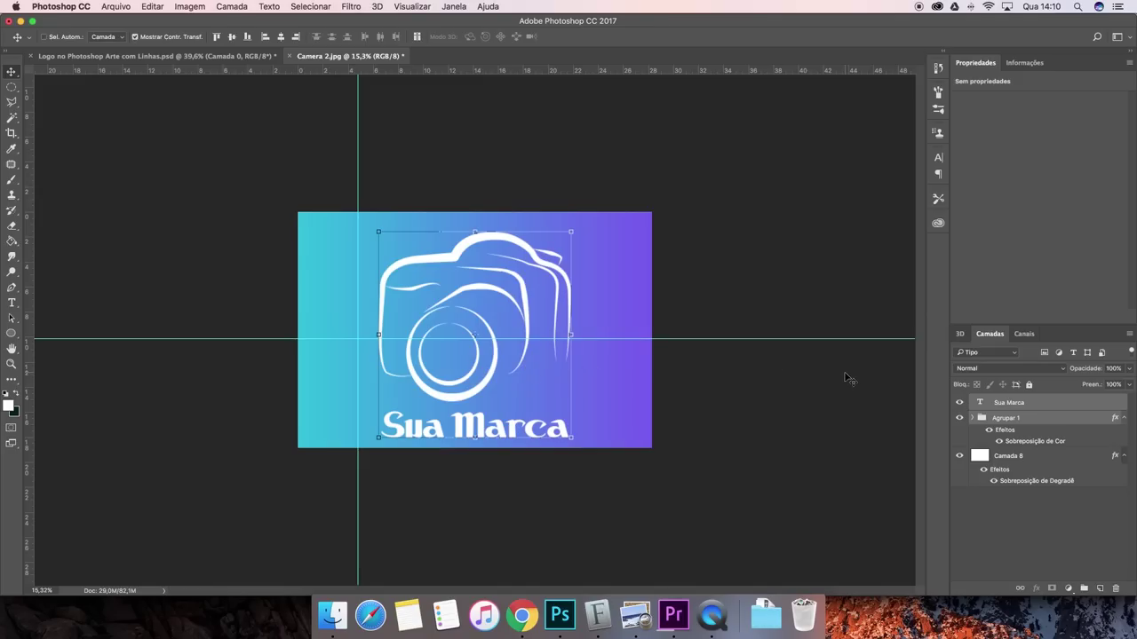
pyautogui.moveTo(518, 286); pyautogui.dragTo(520, 281)
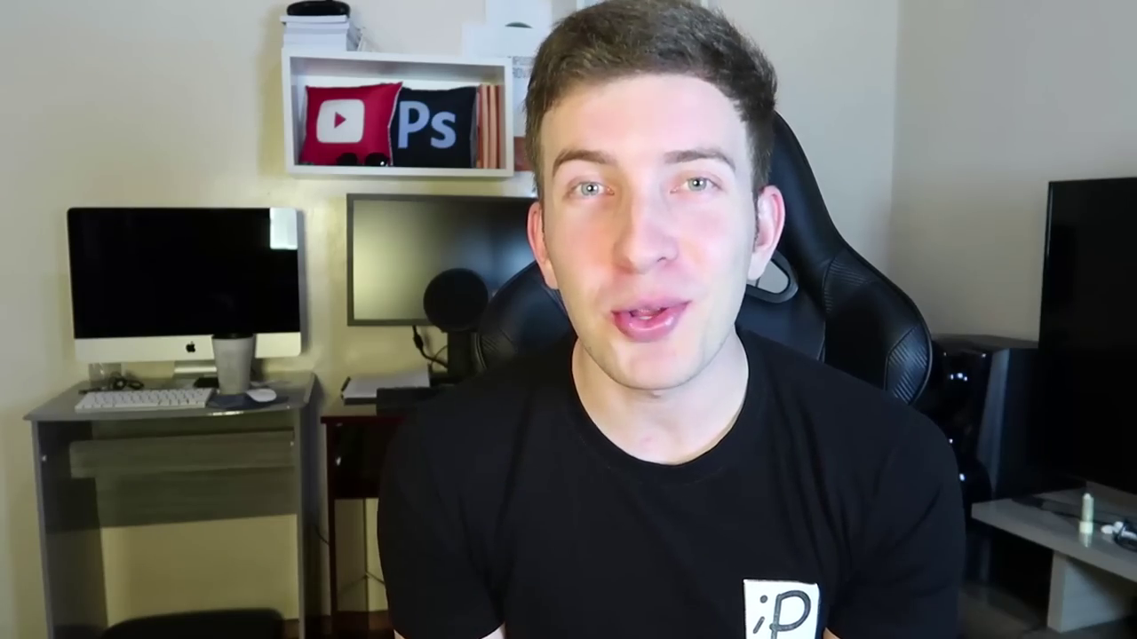